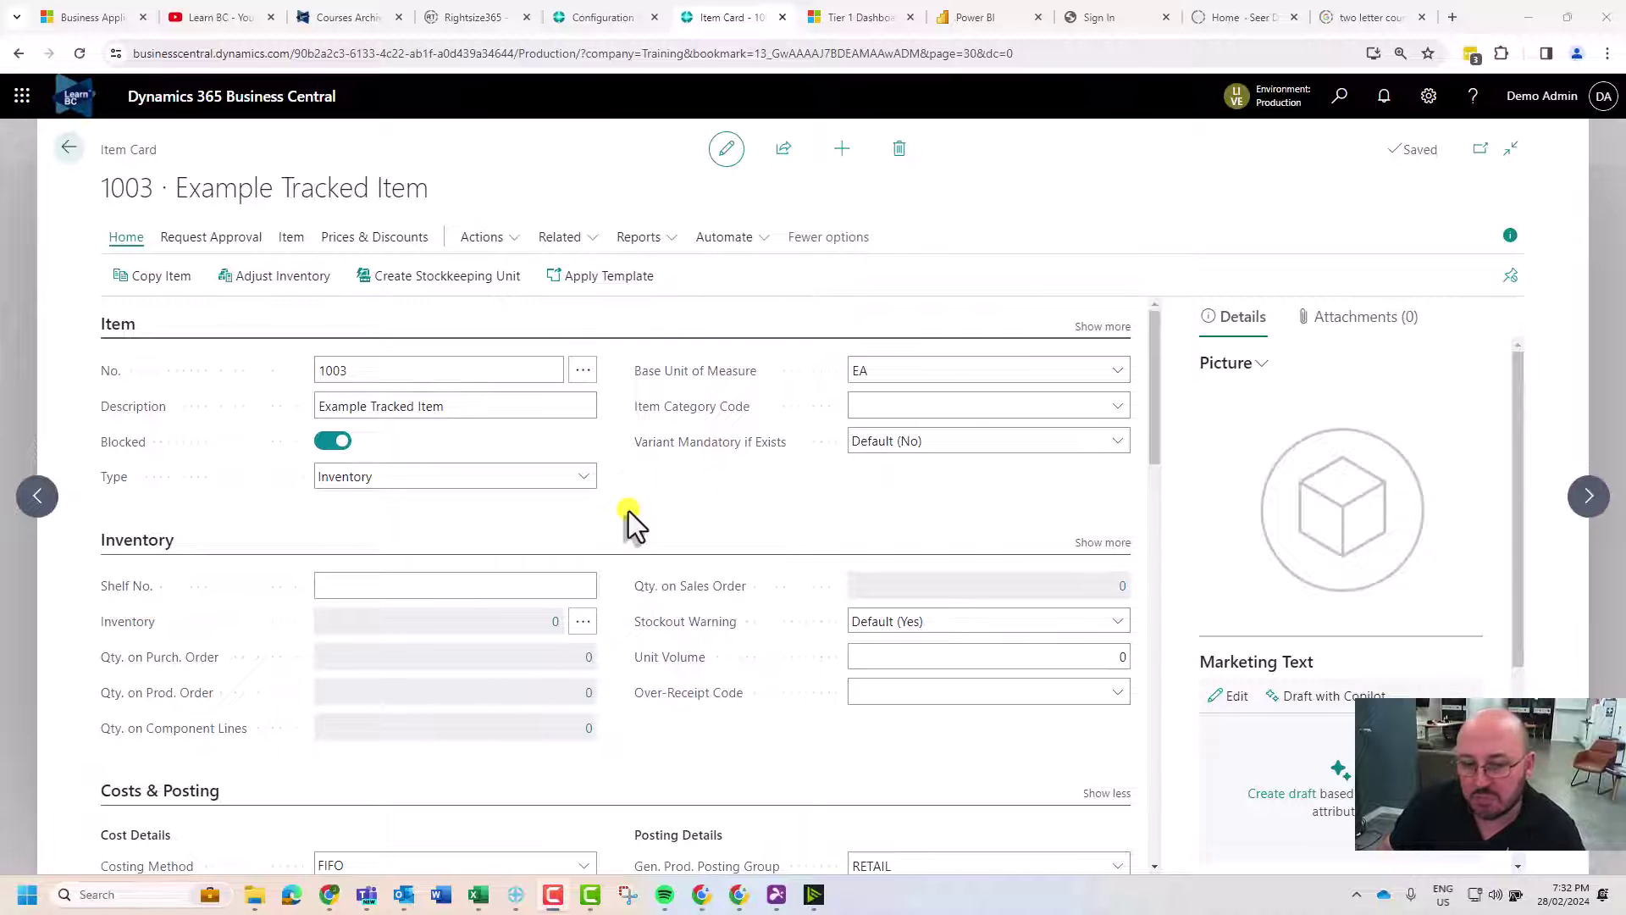
Scroll through item 1003's card and browse its related pages without opening one
scroll(632, 509, "down", 15)
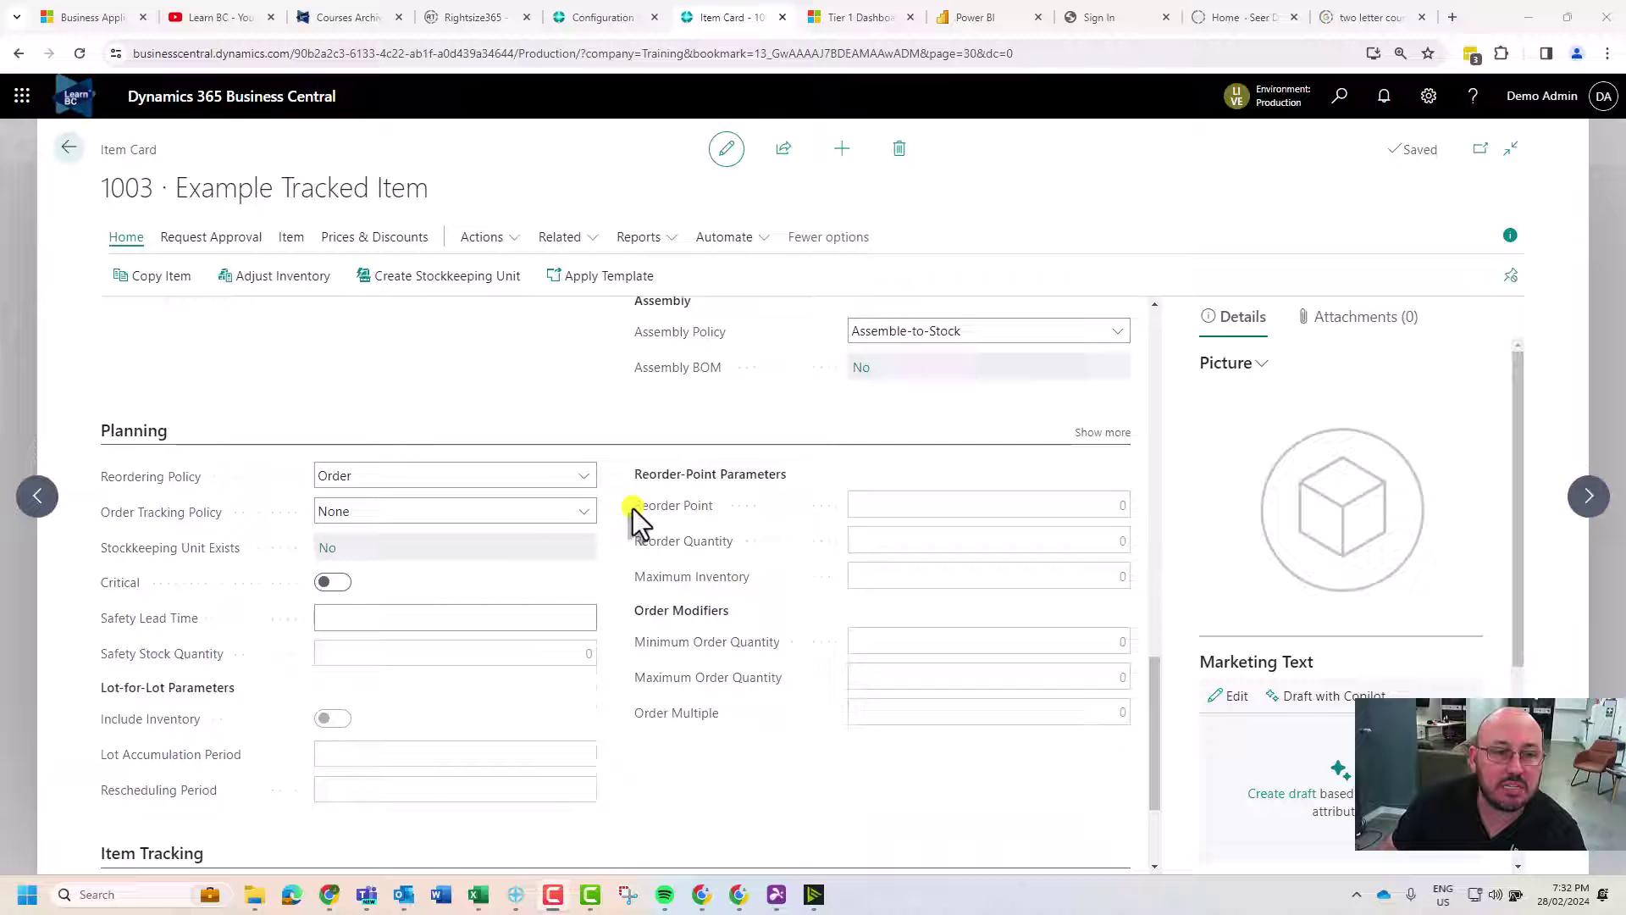
scroll(633, 508, "down", 2)
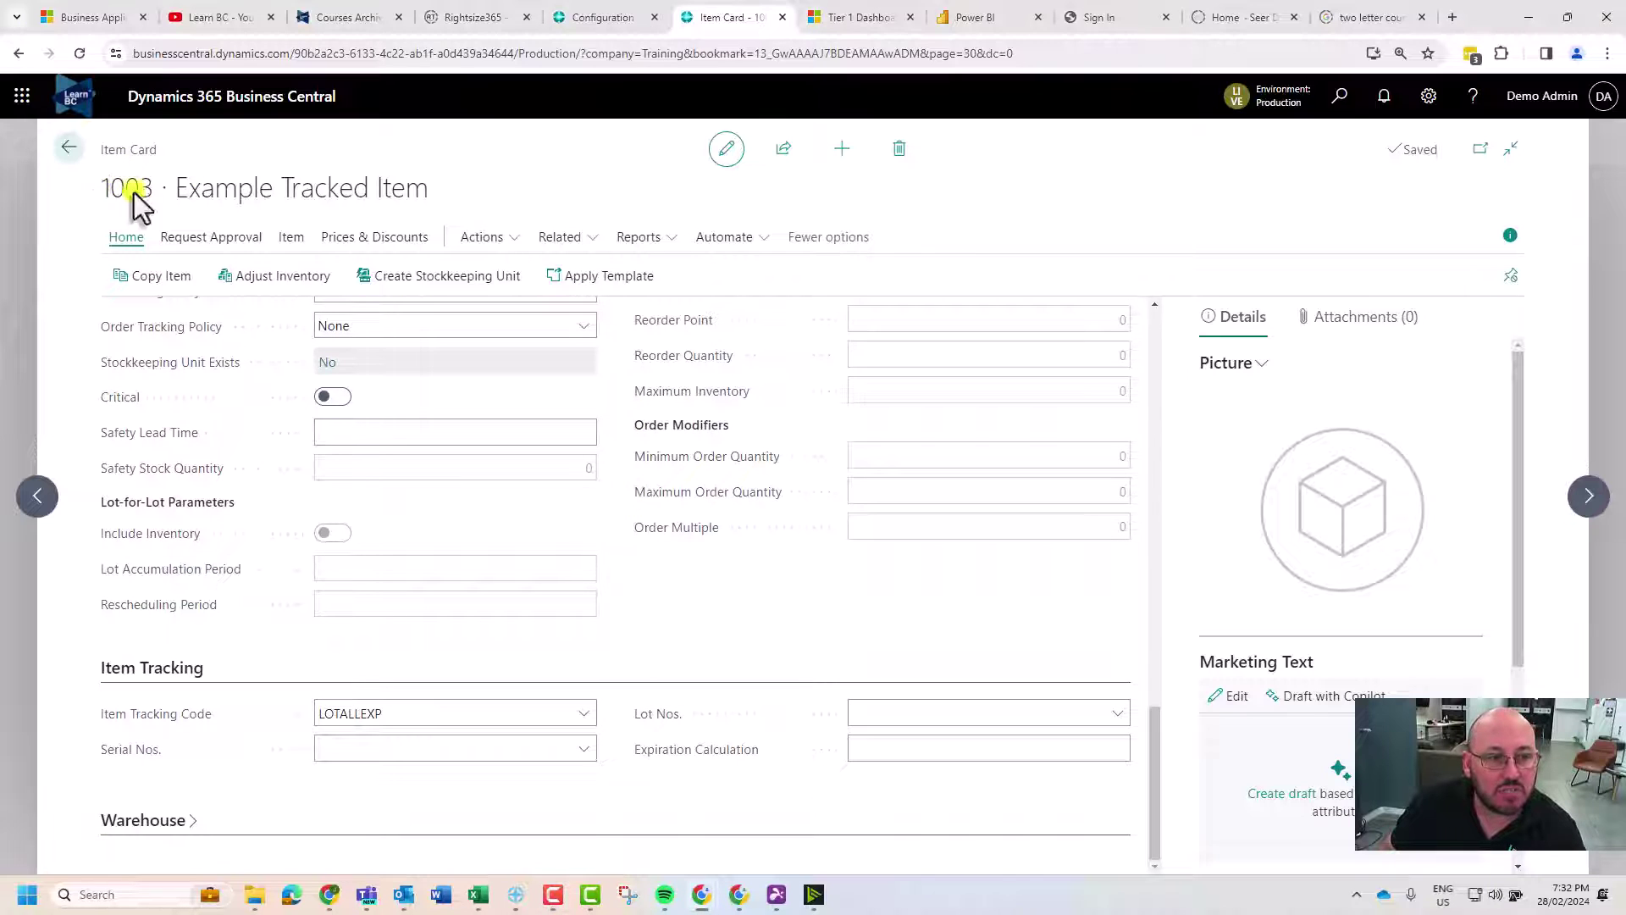
left_click_drag(136, 203, 392, 188)
left_click(564, 188)
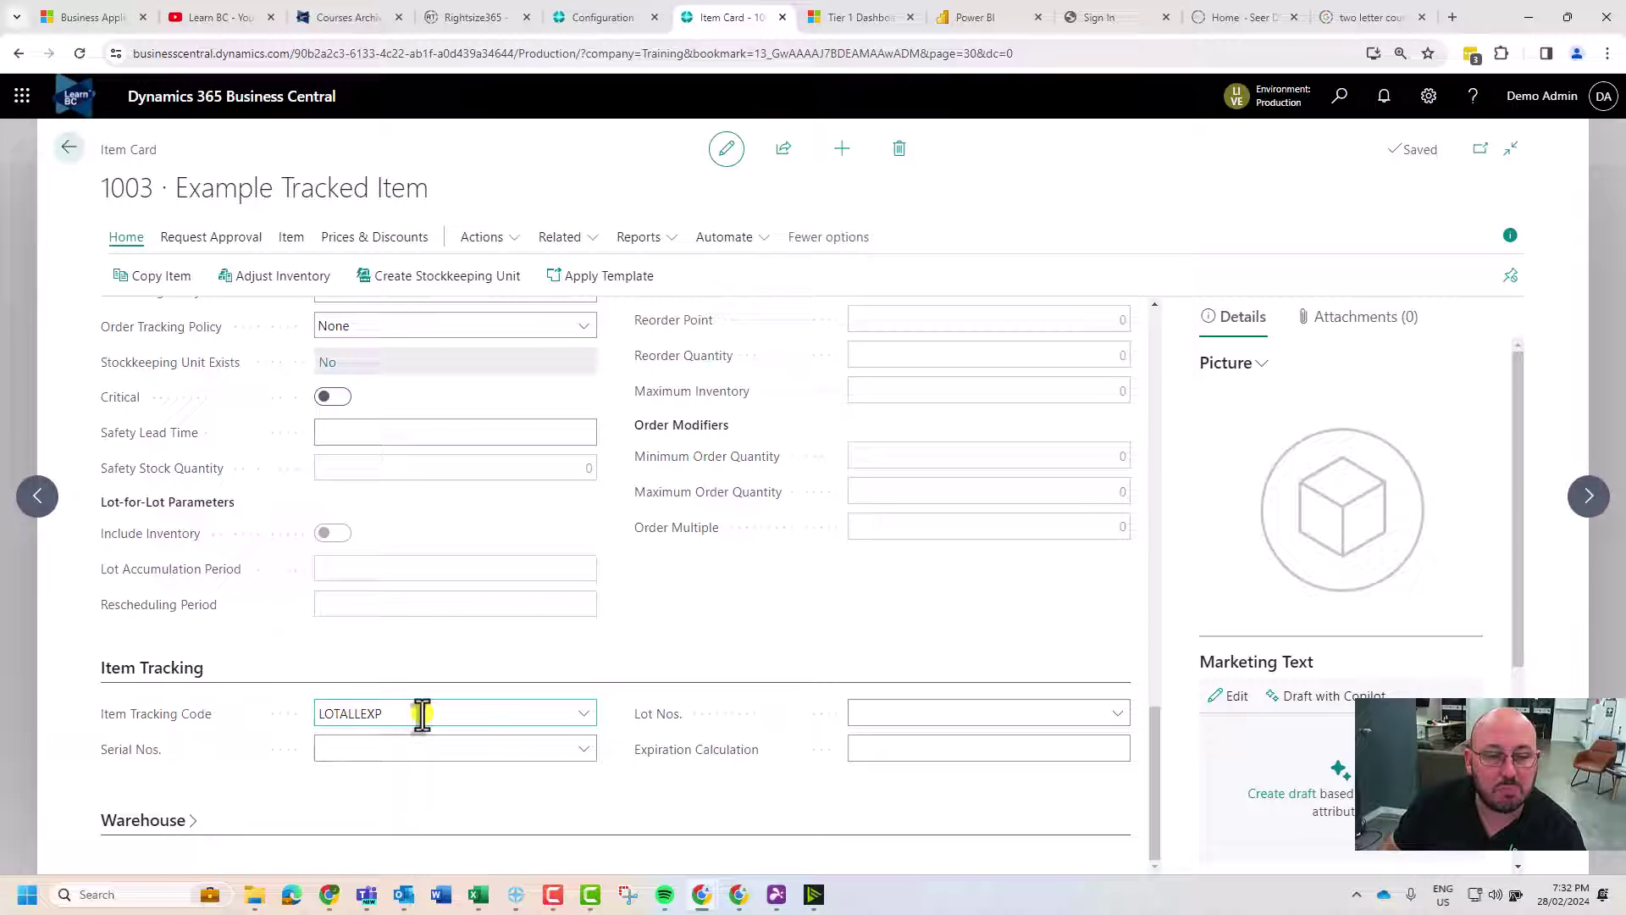
scroll(427, 716, "up", 2)
scroll(427, 715, "up", 3)
scroll(453, 632, "up", 5)
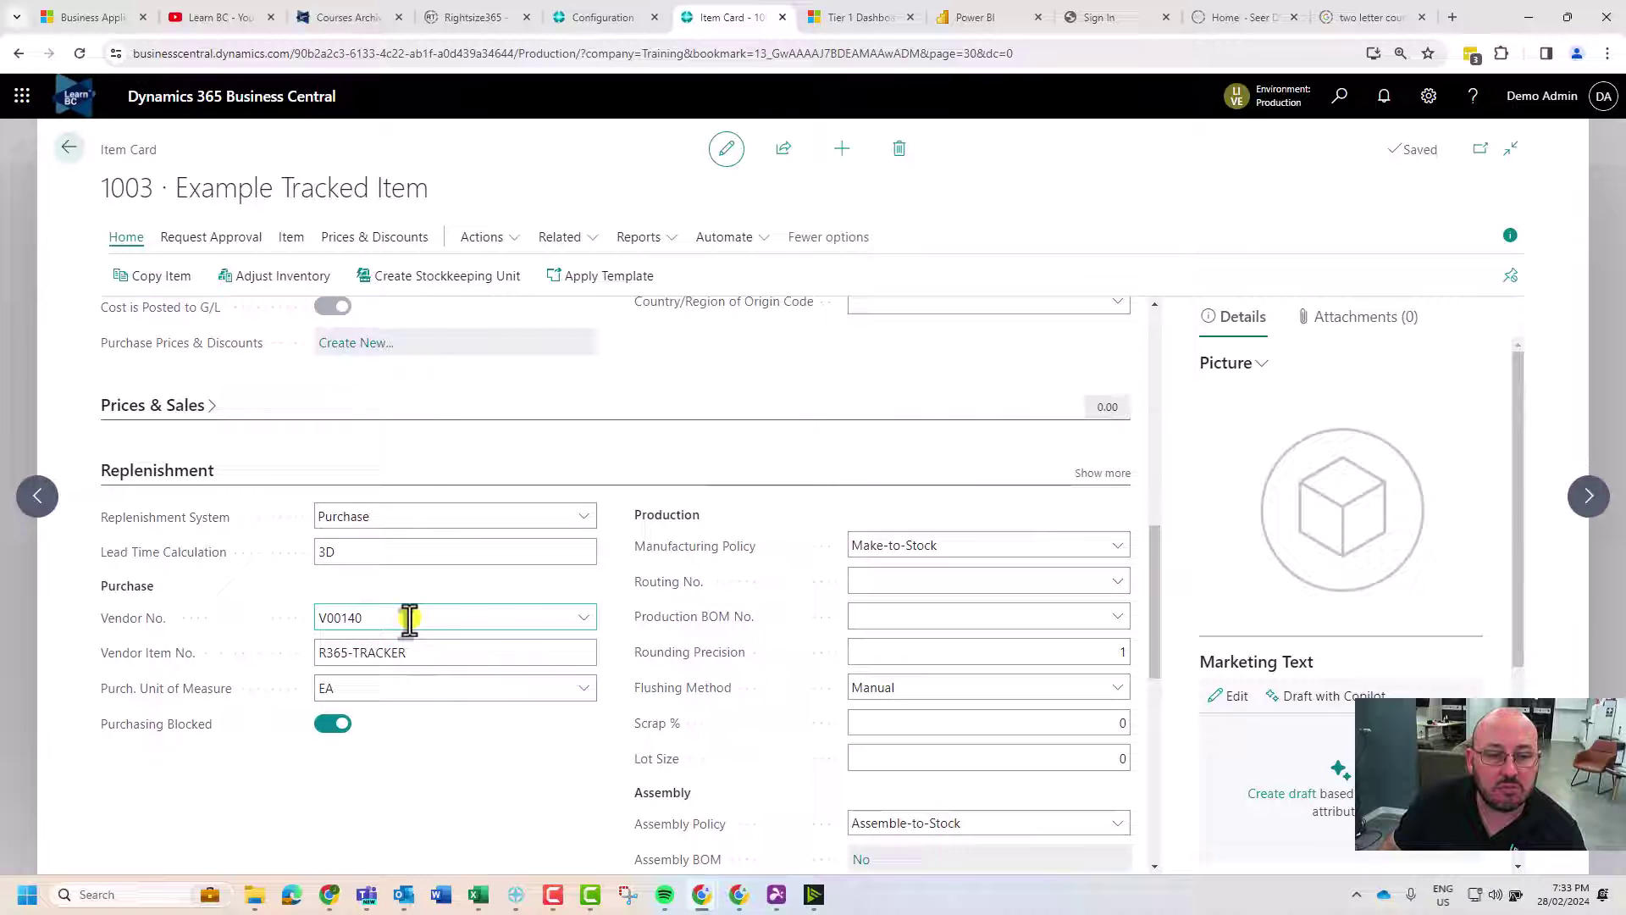
left_click(567, 238)
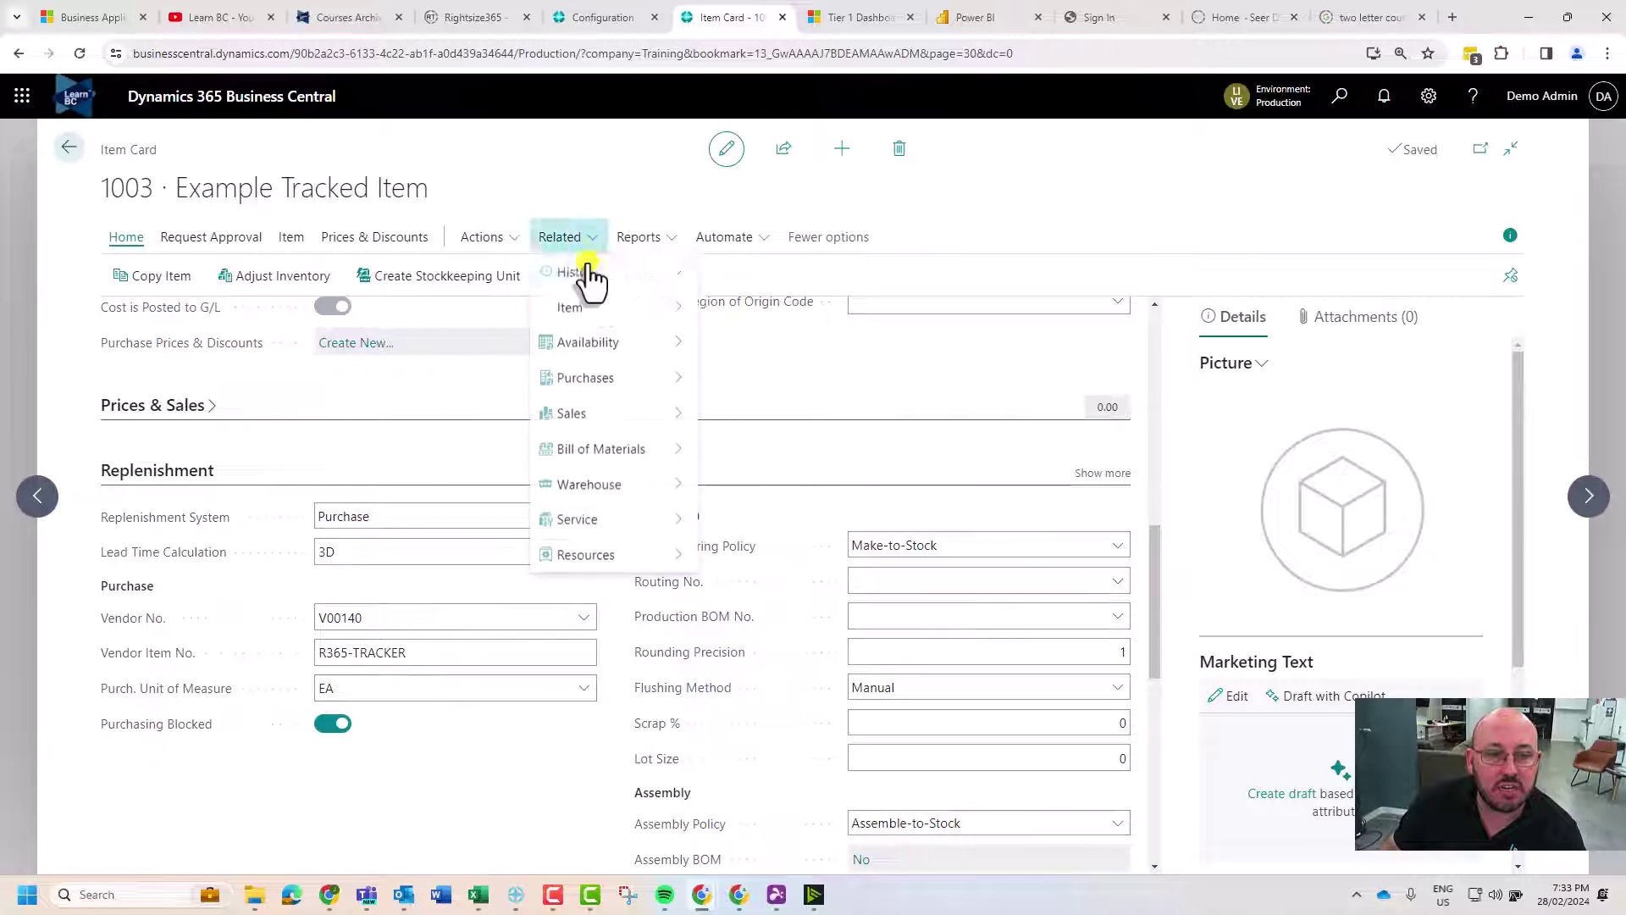
mouse_move(617, 310)
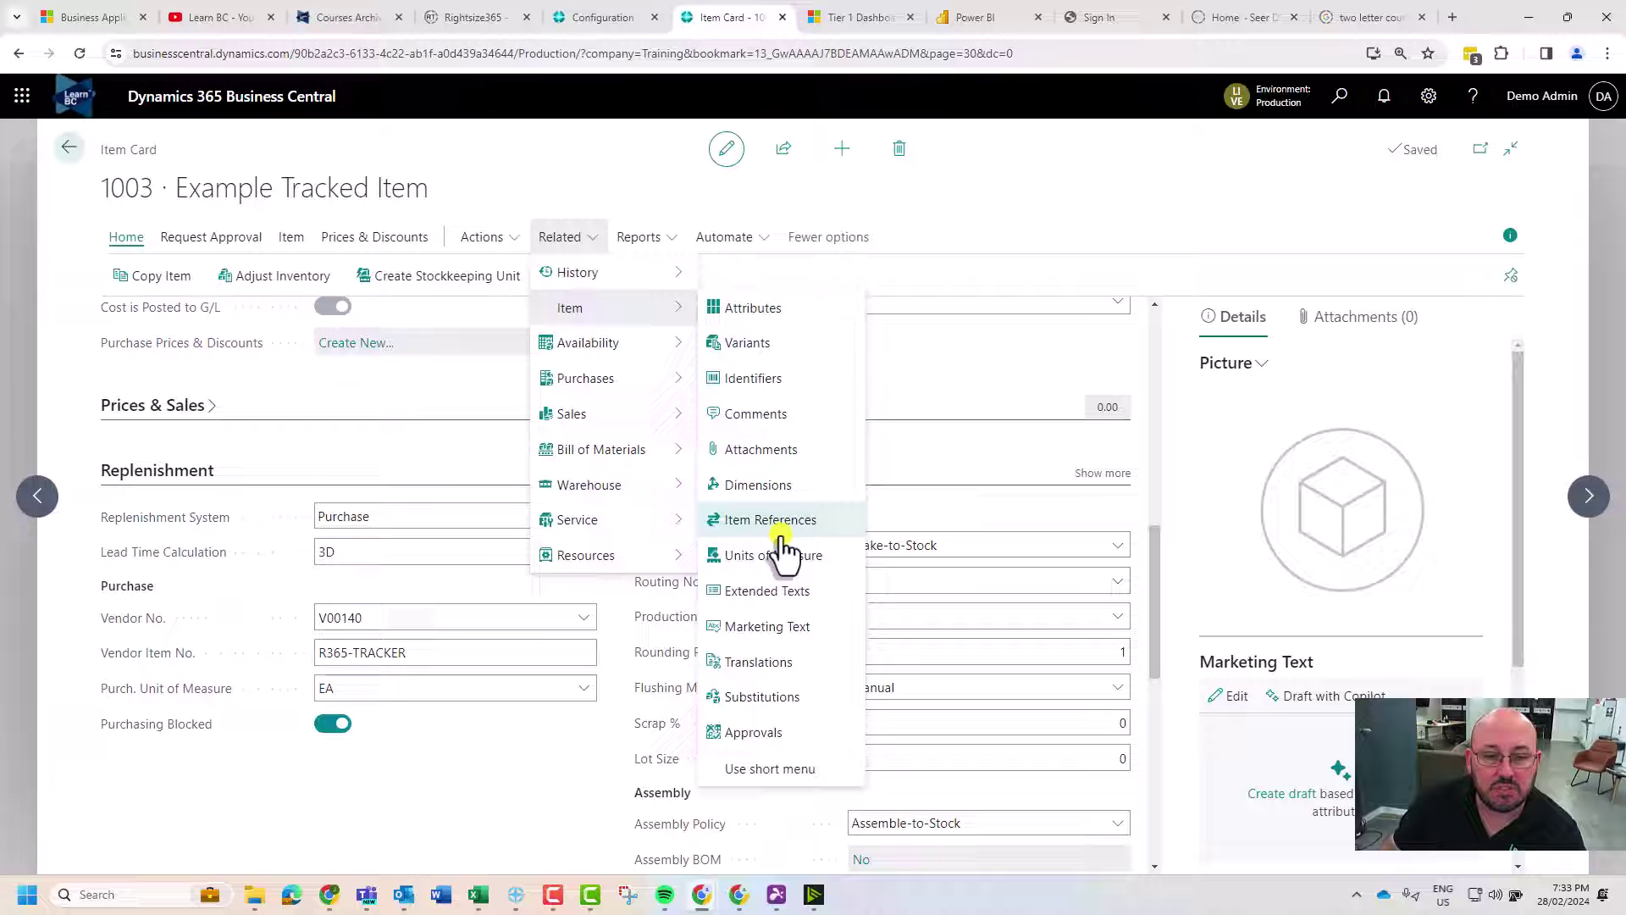
left_click(439, 457)
Change item 1003's Purch. Unit of Measure from EA to PALLET
scroll(449, 525, "up", 4)
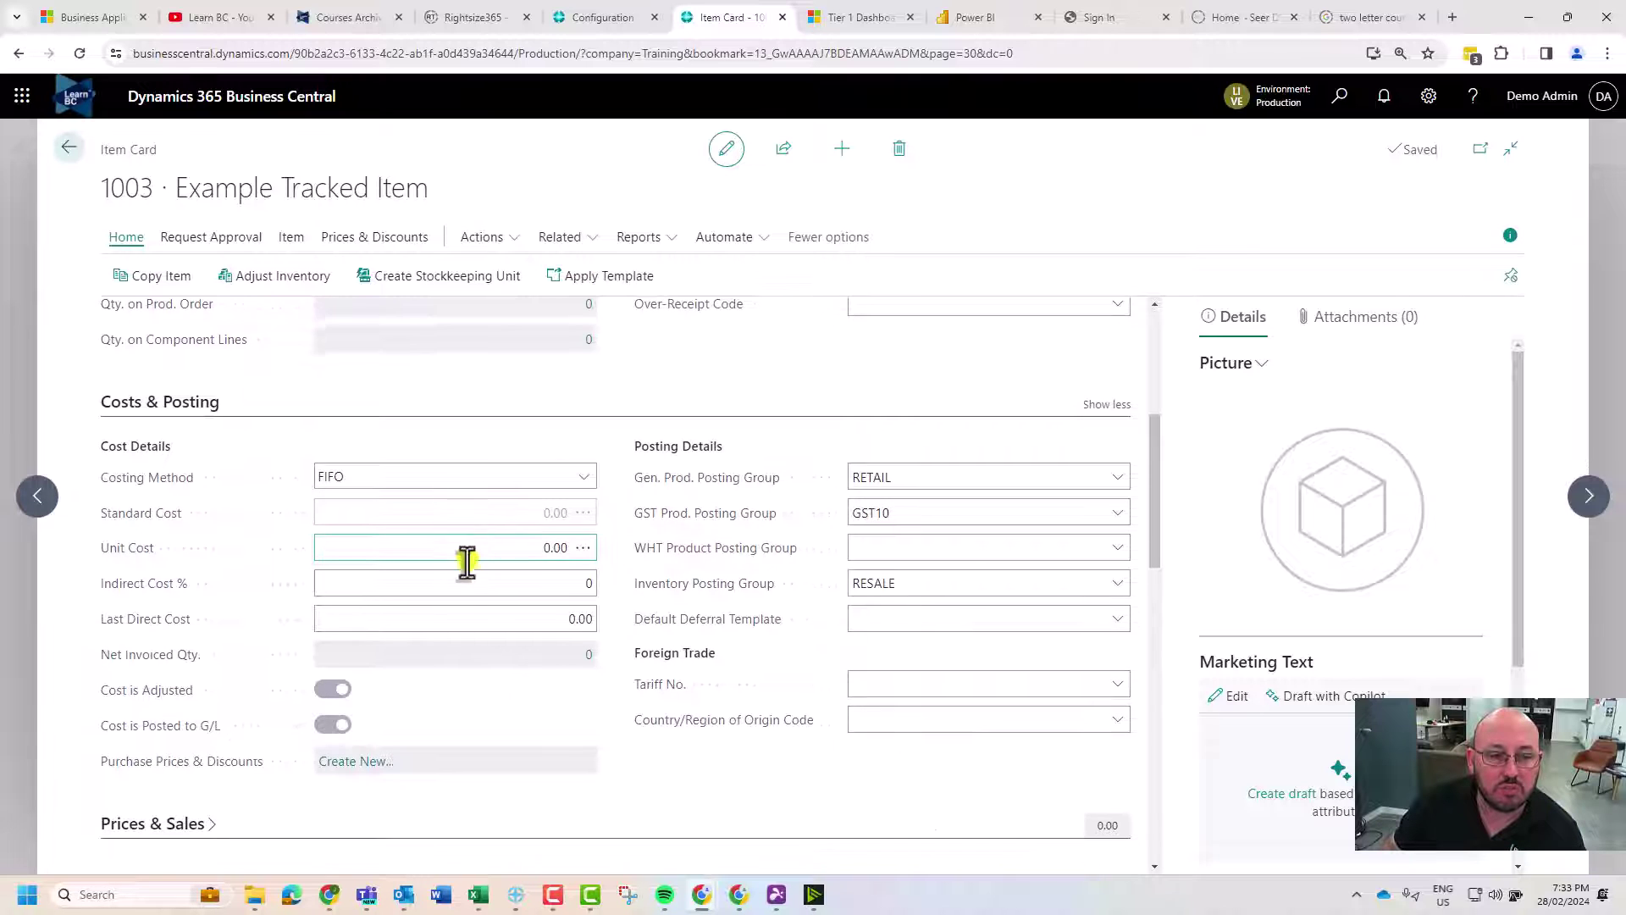
scroll(465, 562, "down", 4)
left_click(472, 686)
left_click(584, 687)
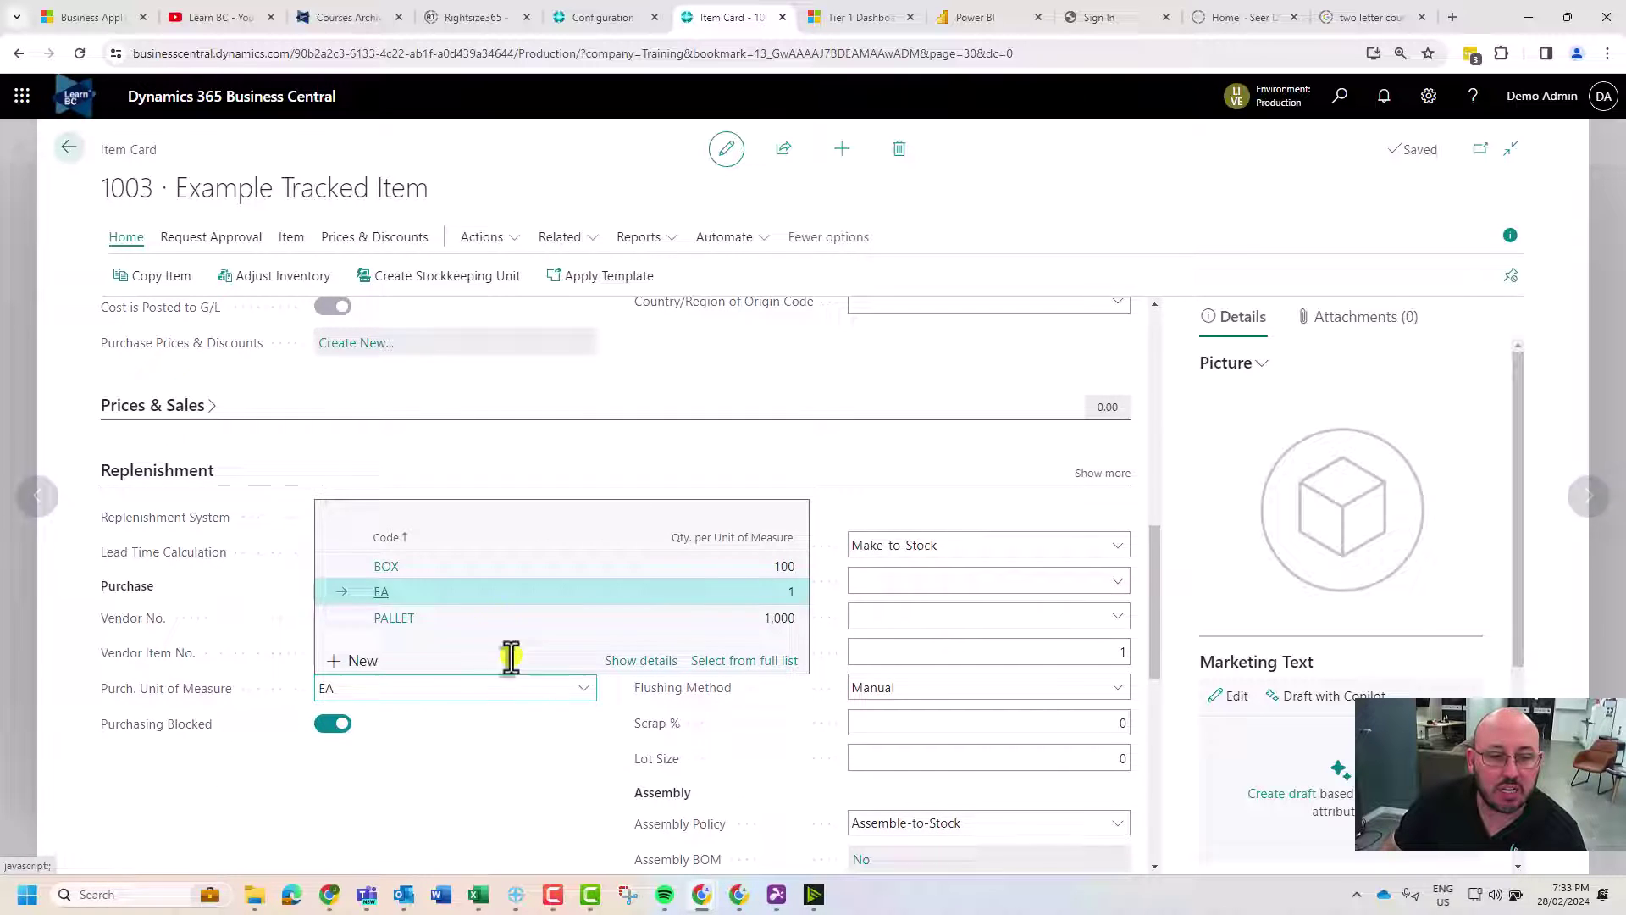
left_click(452, 618)
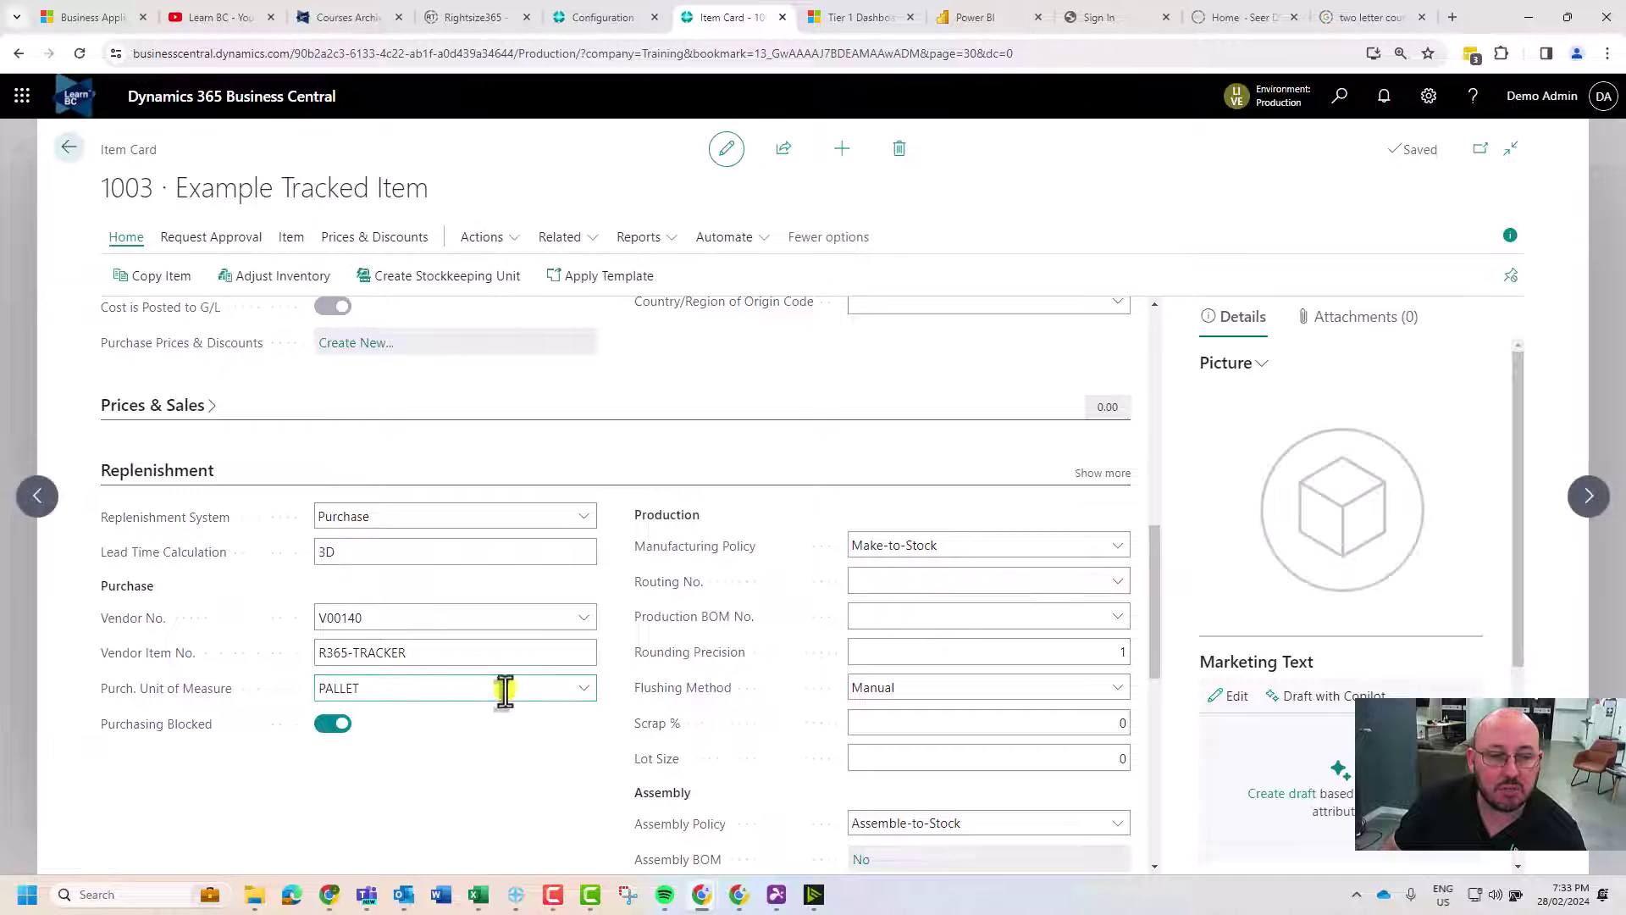
scroll(509, 691, "up", 10)
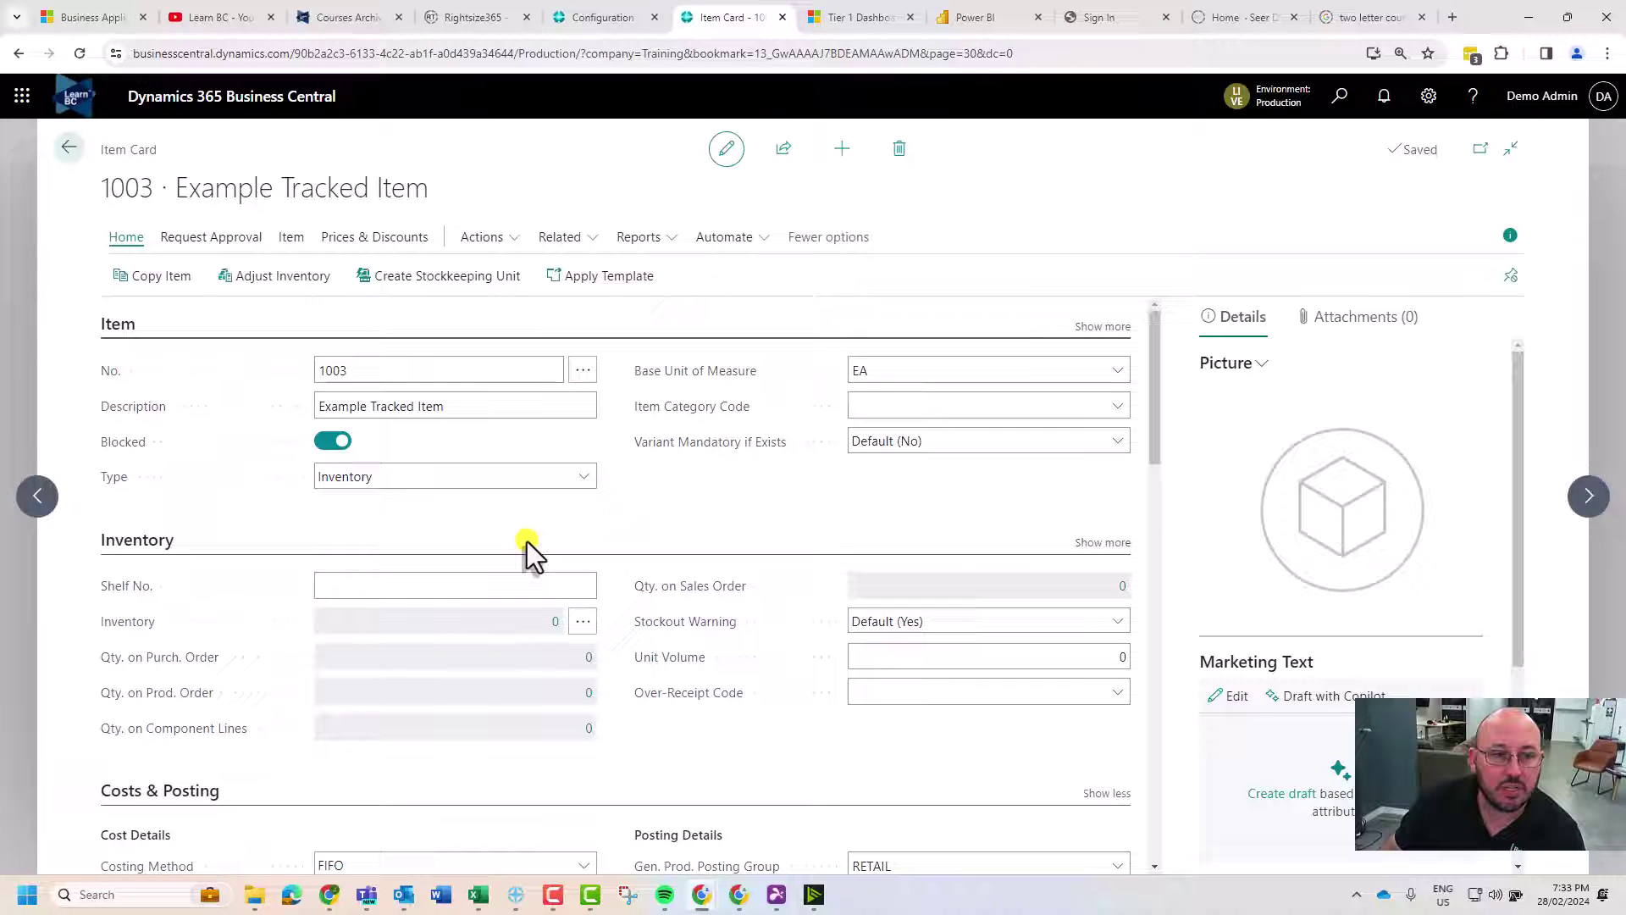
Go back home and start a new order from the Purchase Orders list
key("Escape")
key("Escape")
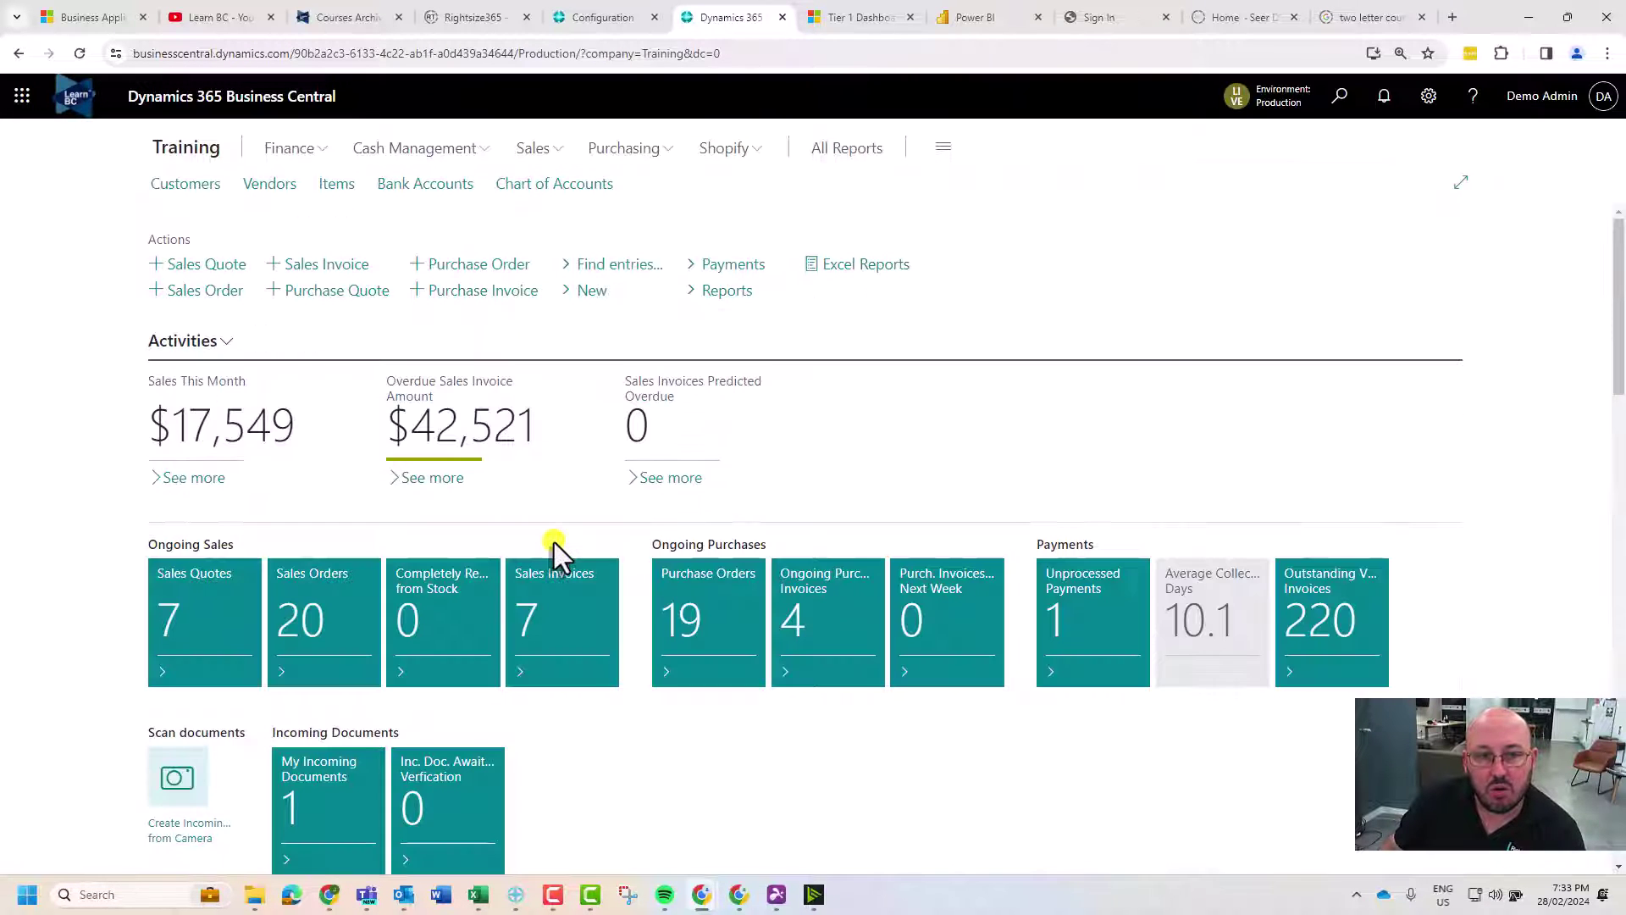
left_click(631, 161)
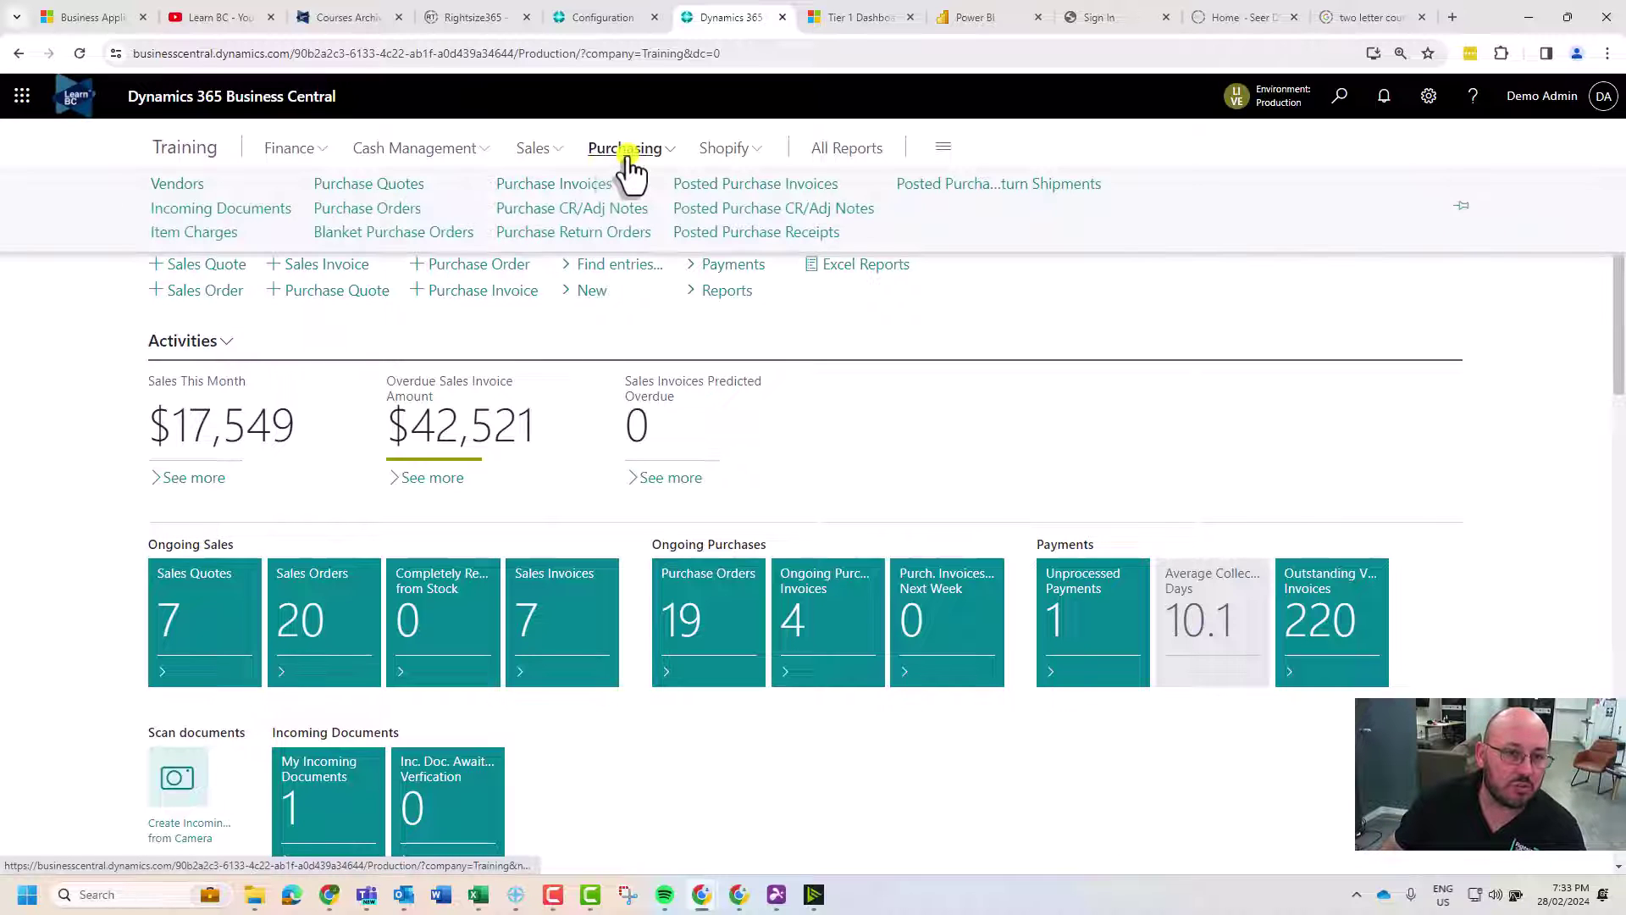
left_click(385, 210)
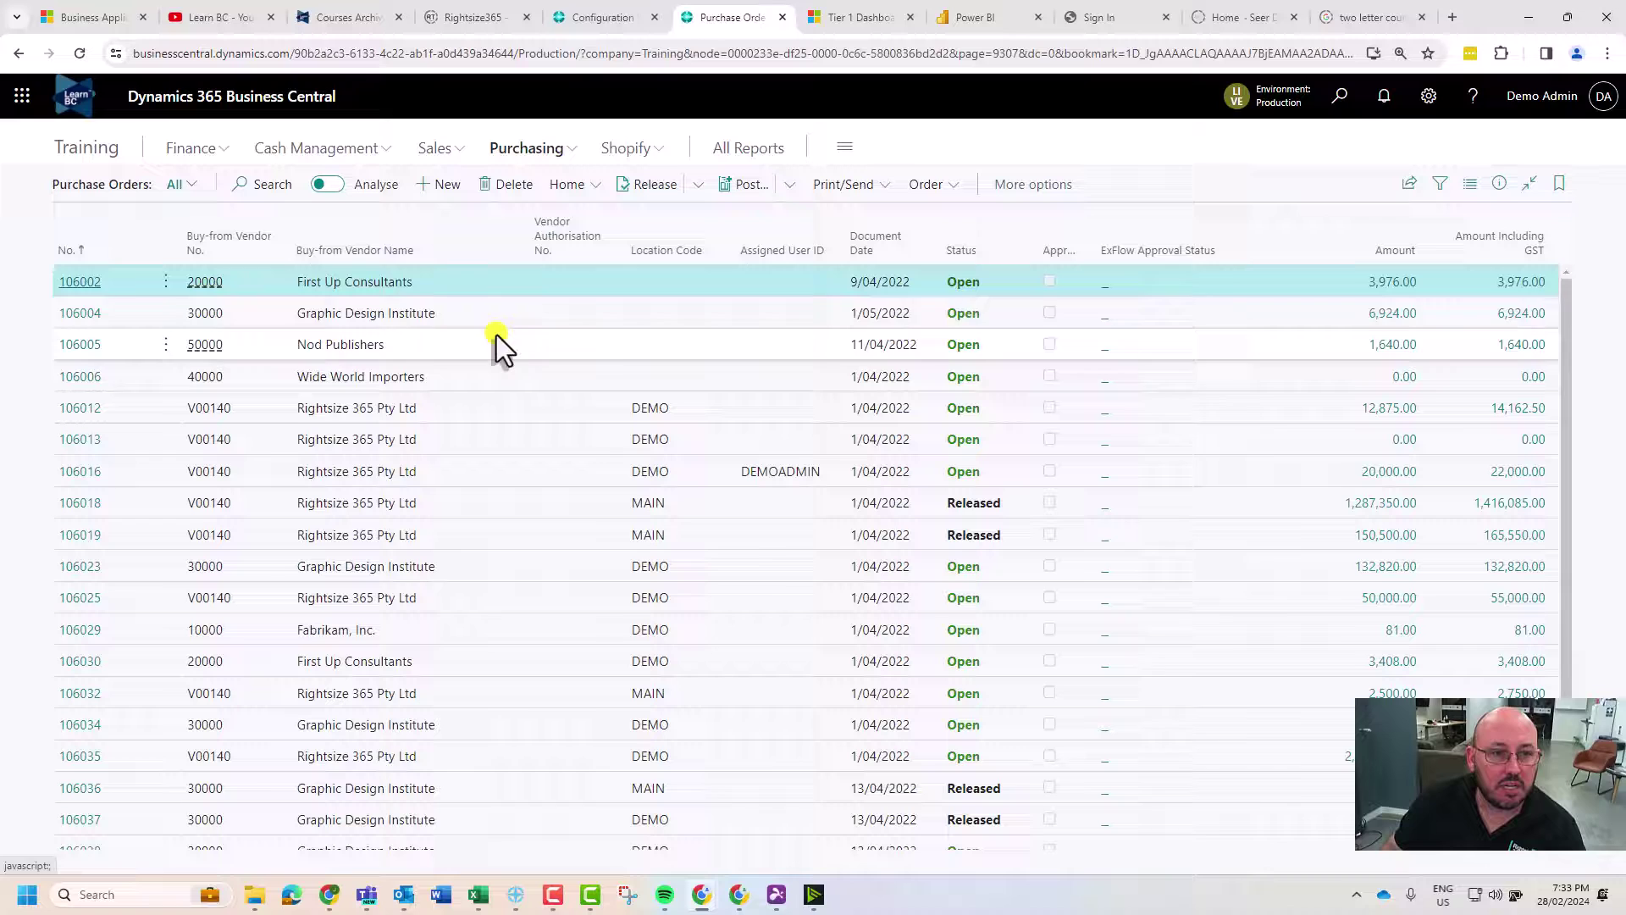
left_click(434, 195)
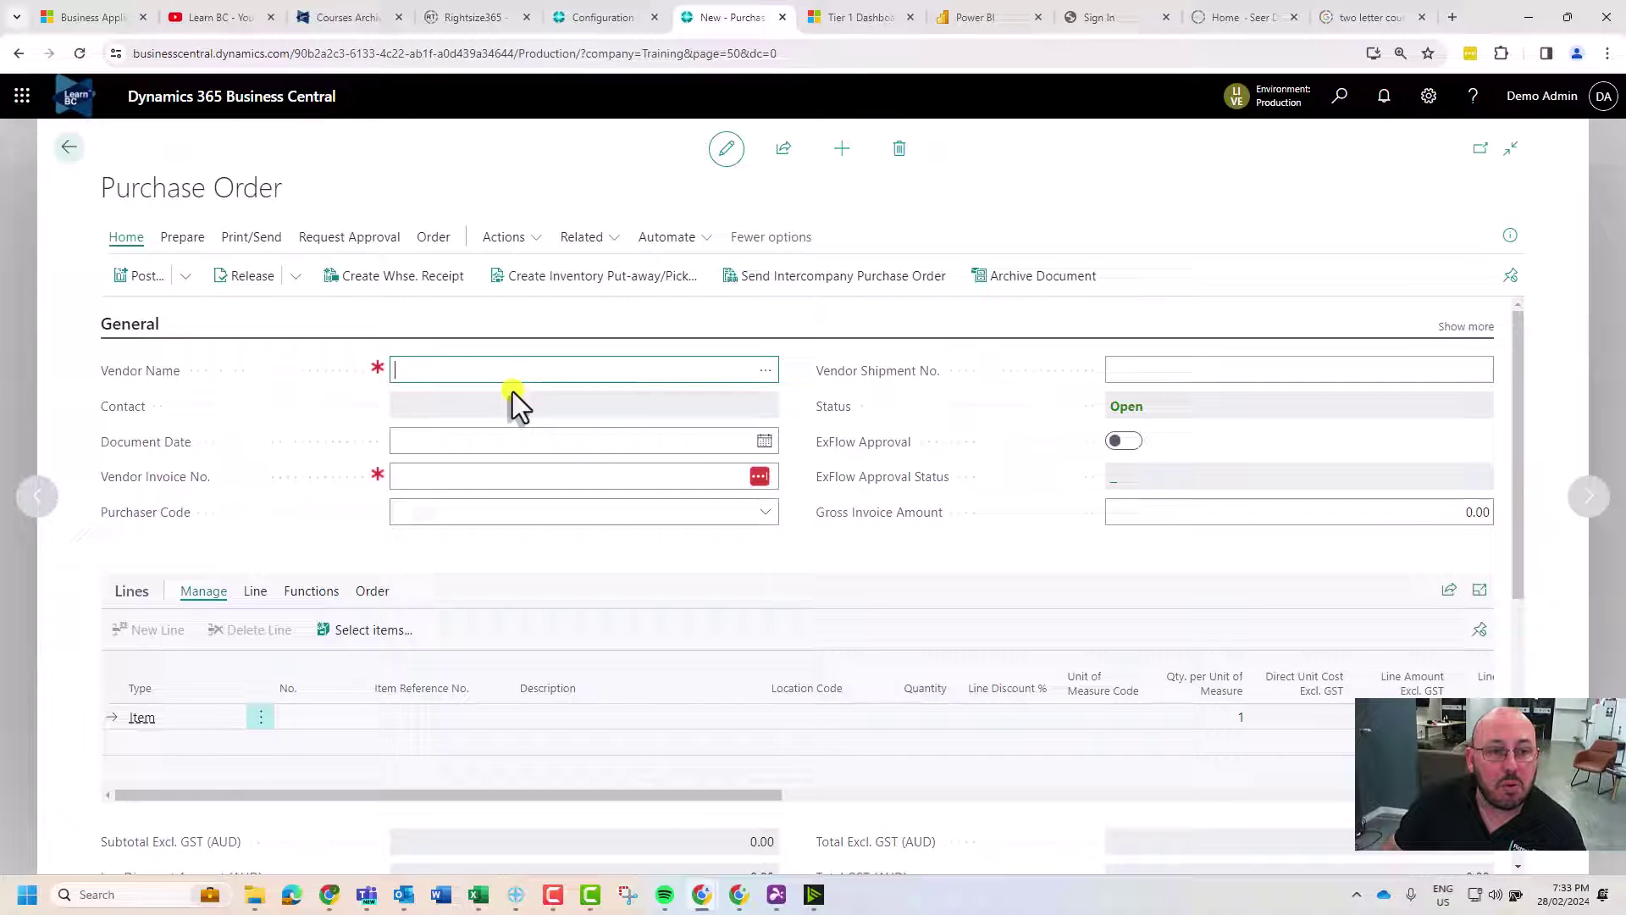
Set the order's vendor to V00140 Rightsize 365 Pty Ltd
left_click(764, 372)
left_click(488, 576)
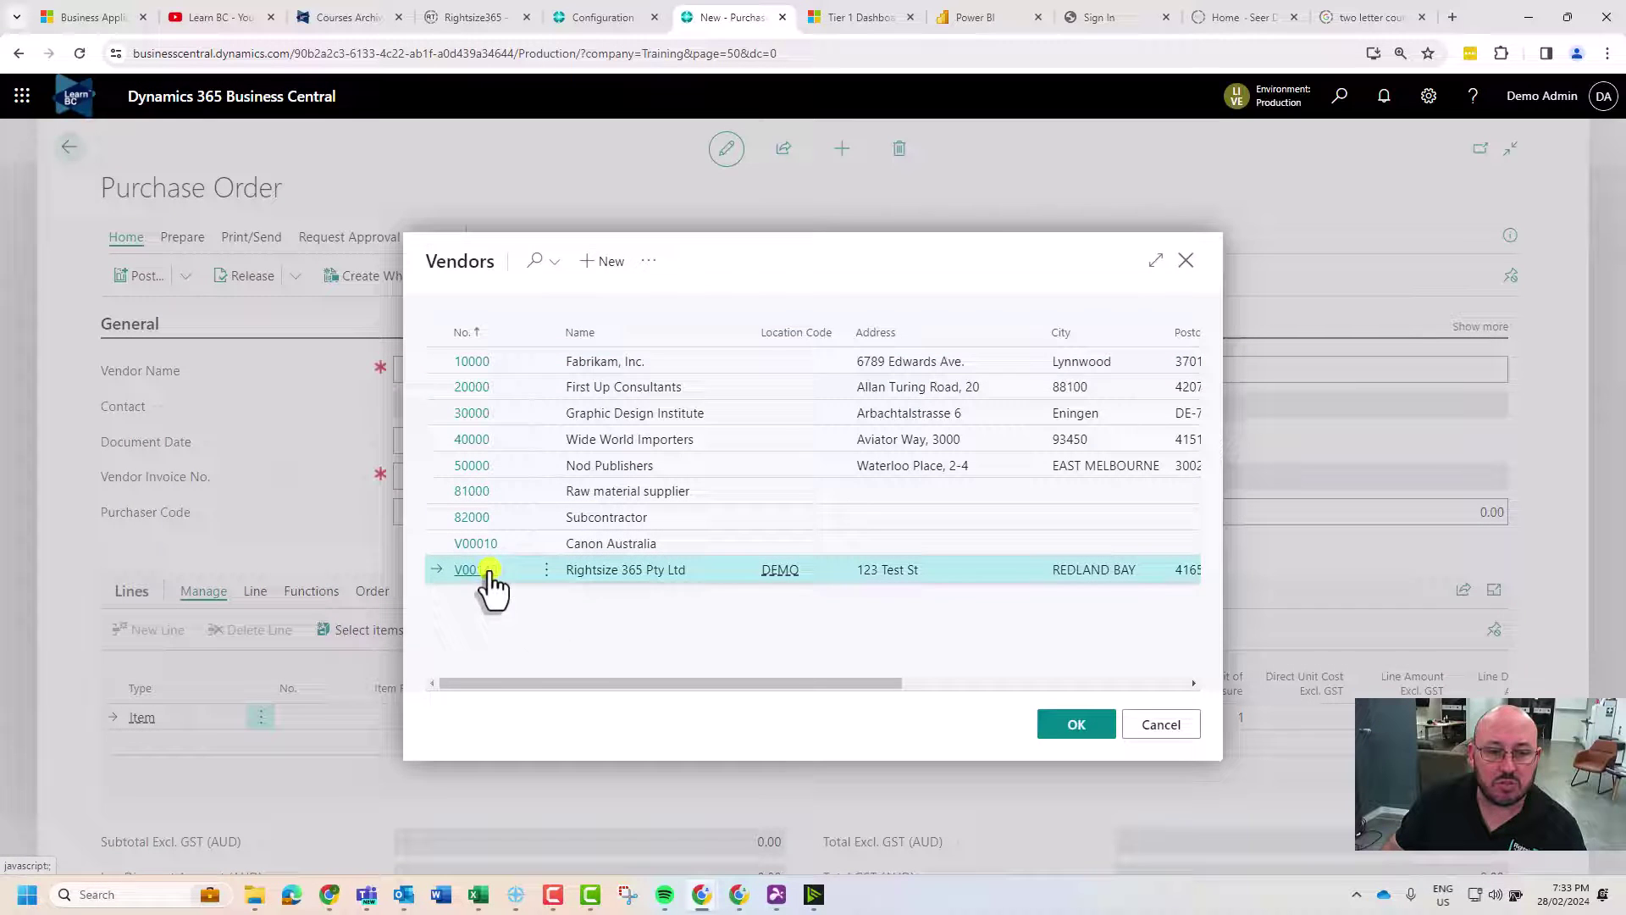
double_click(497, 580)
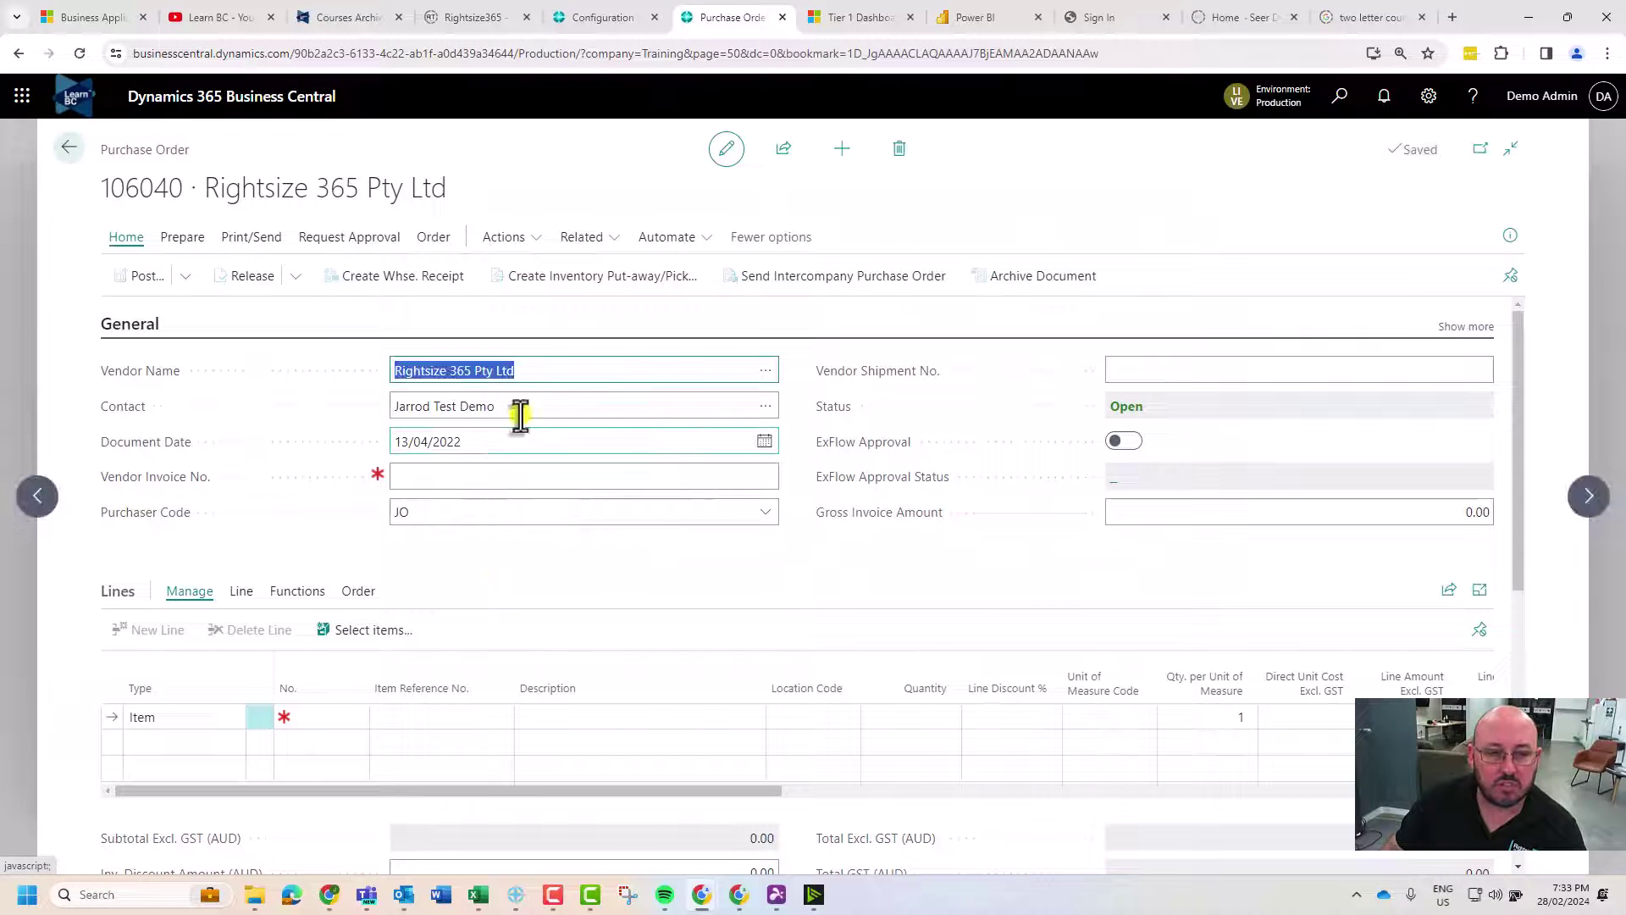
left_click(480, 473)
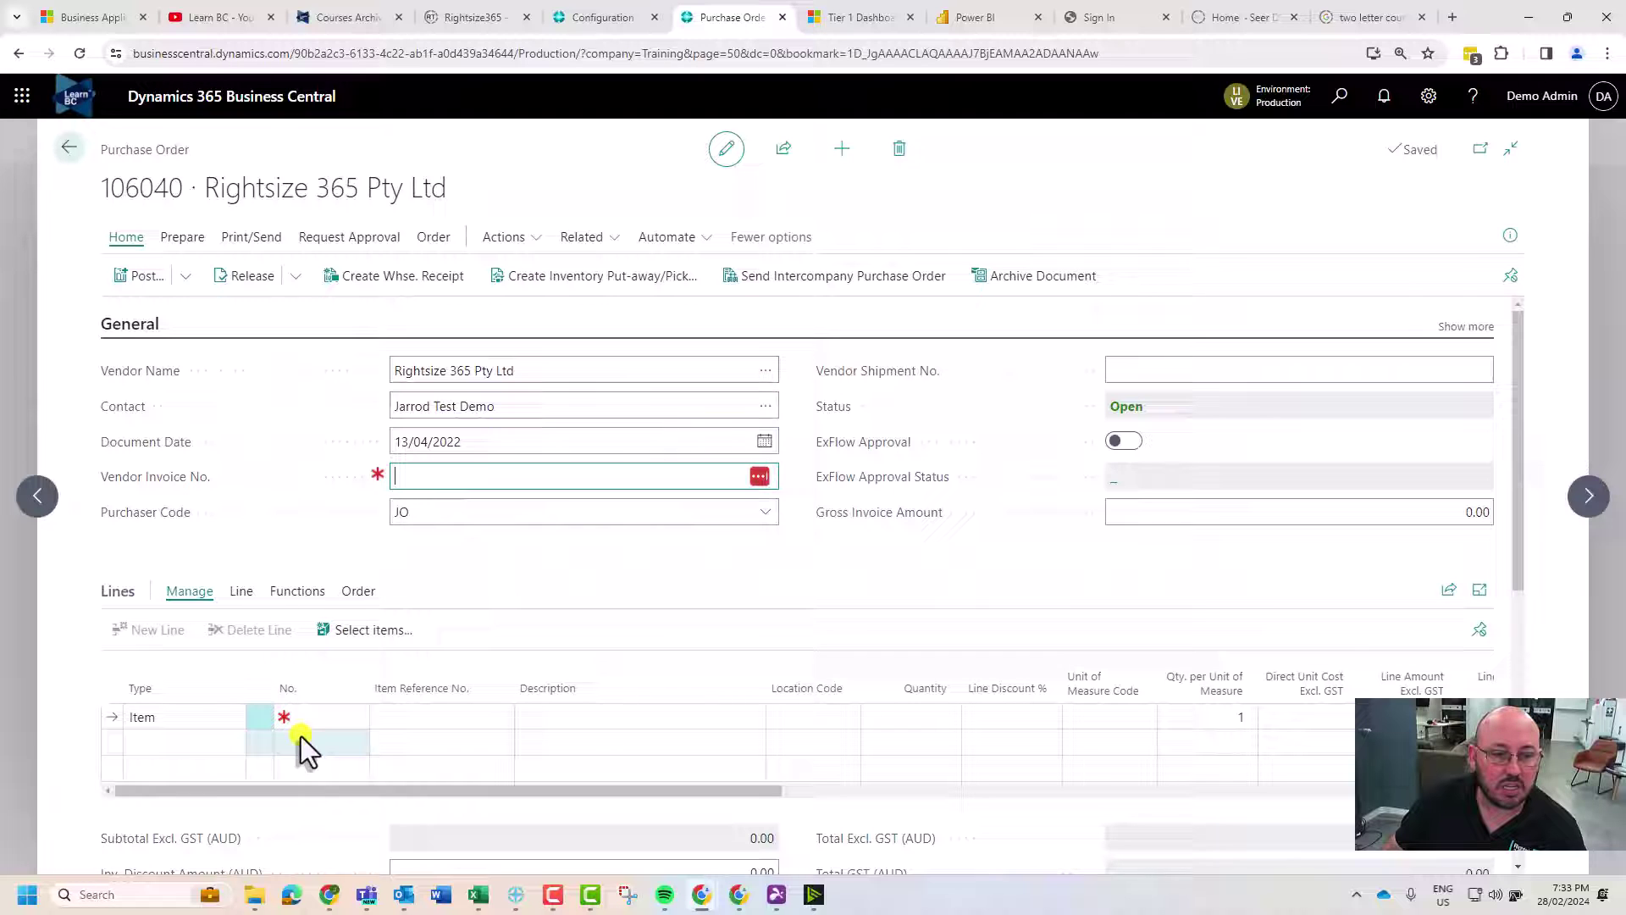
Look through the first line's item list and close it without picking an item
left_click(317, 717)
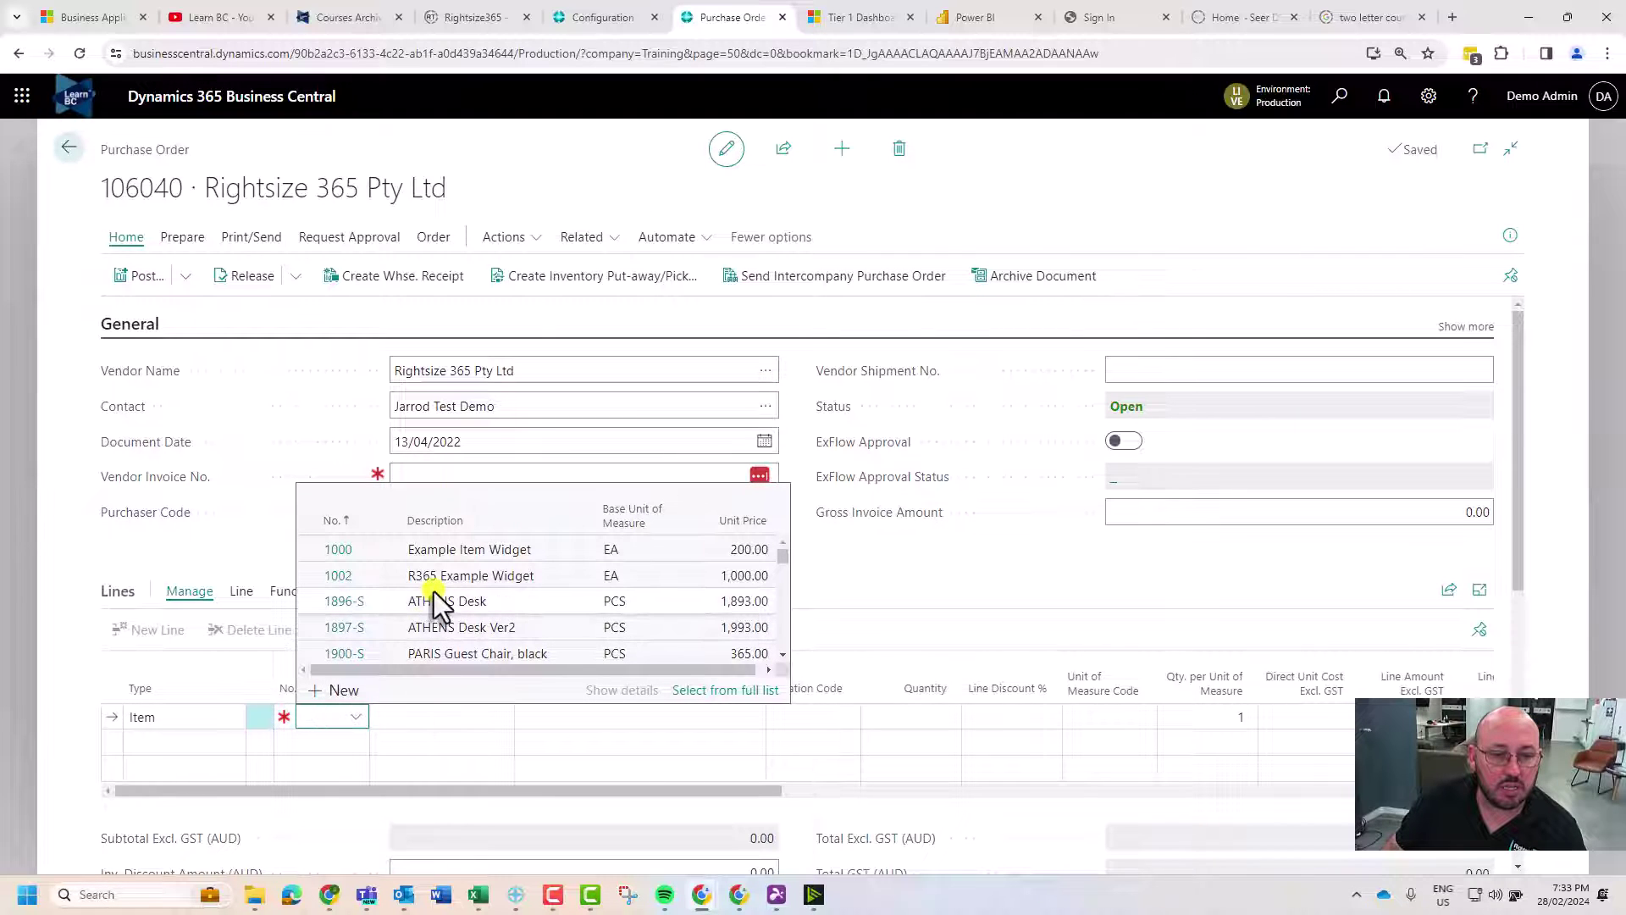
scroll(437, 578, "down", 5)
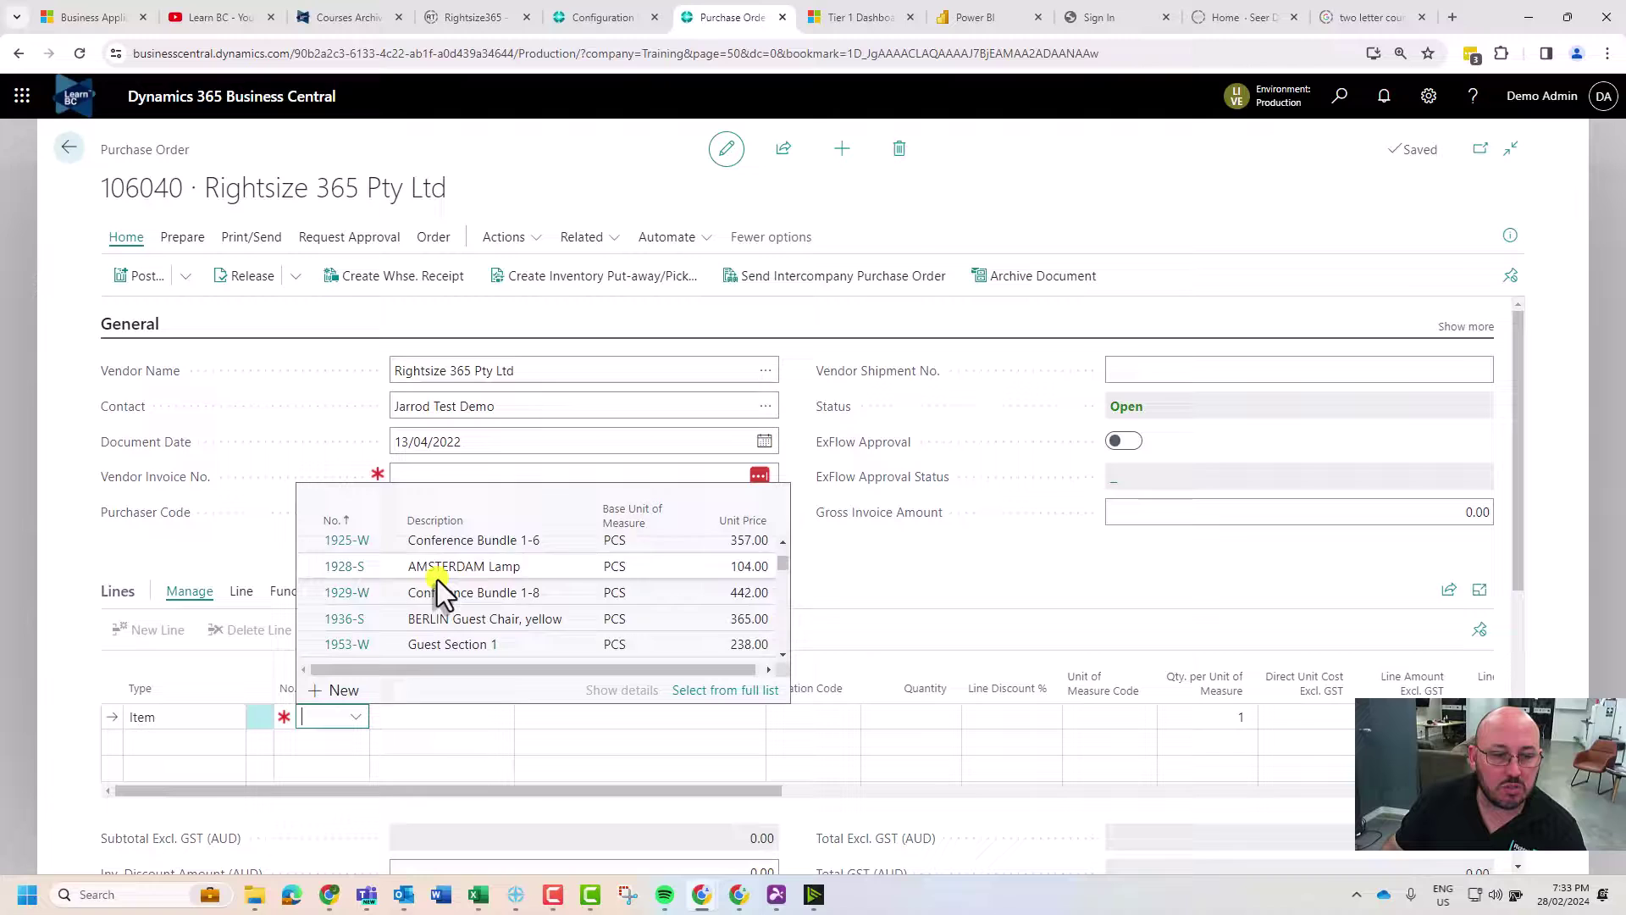
scroll(437, 579, "up", 5)
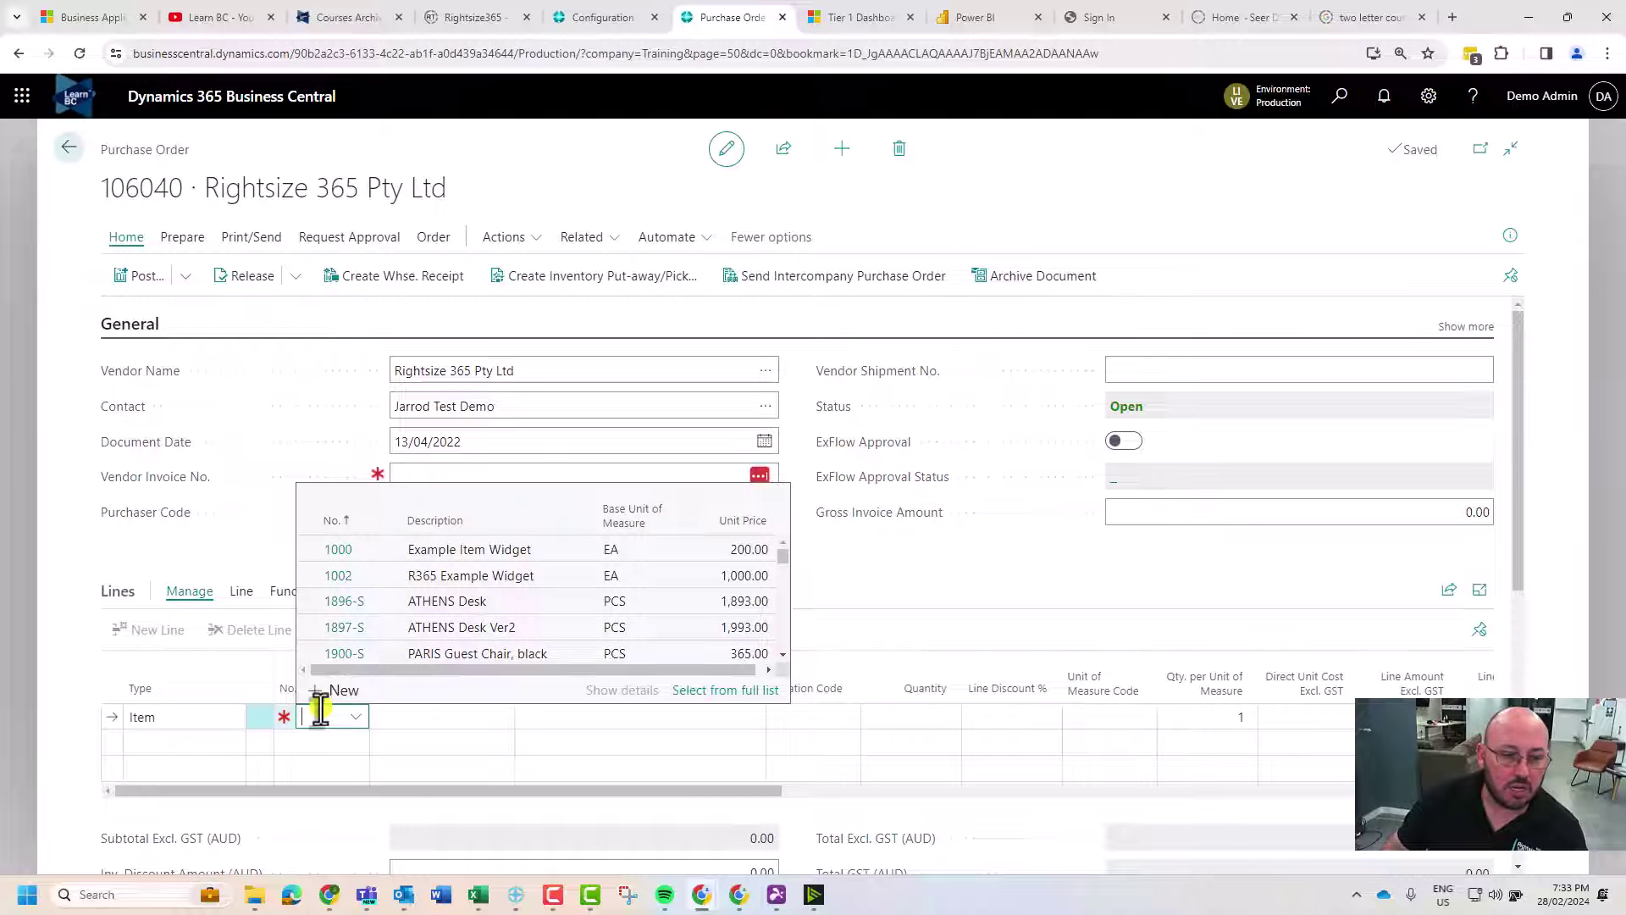
left_click(288, 542)
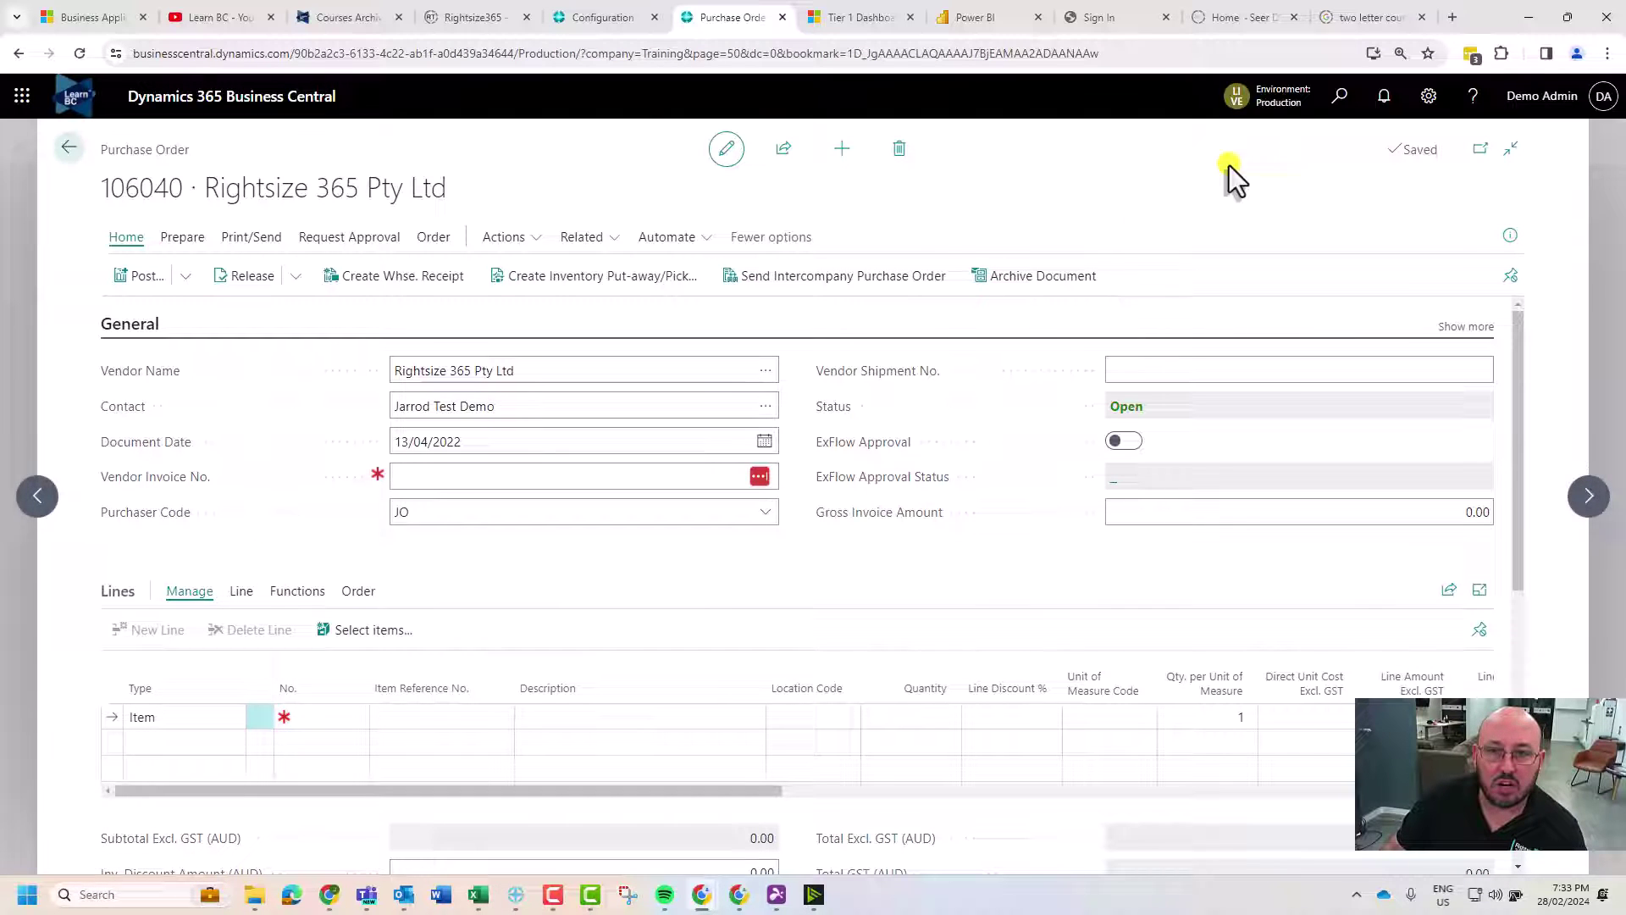
Find the Items list with Tell Me and open the card for item 1003
left_click(1341, 97)
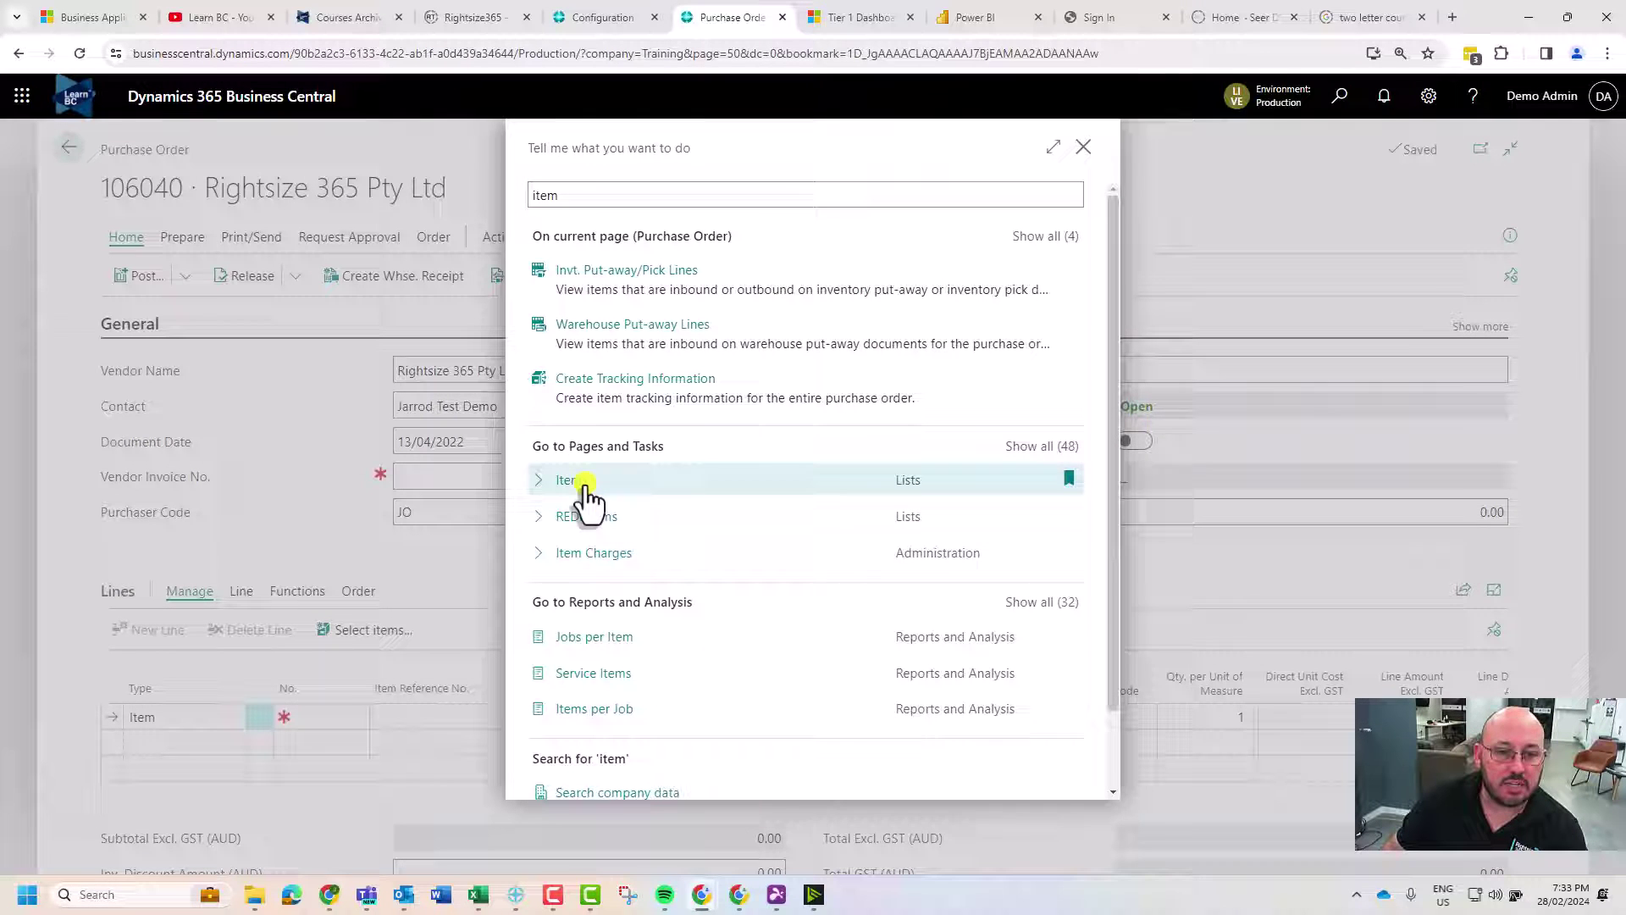
left_click(571, 482)
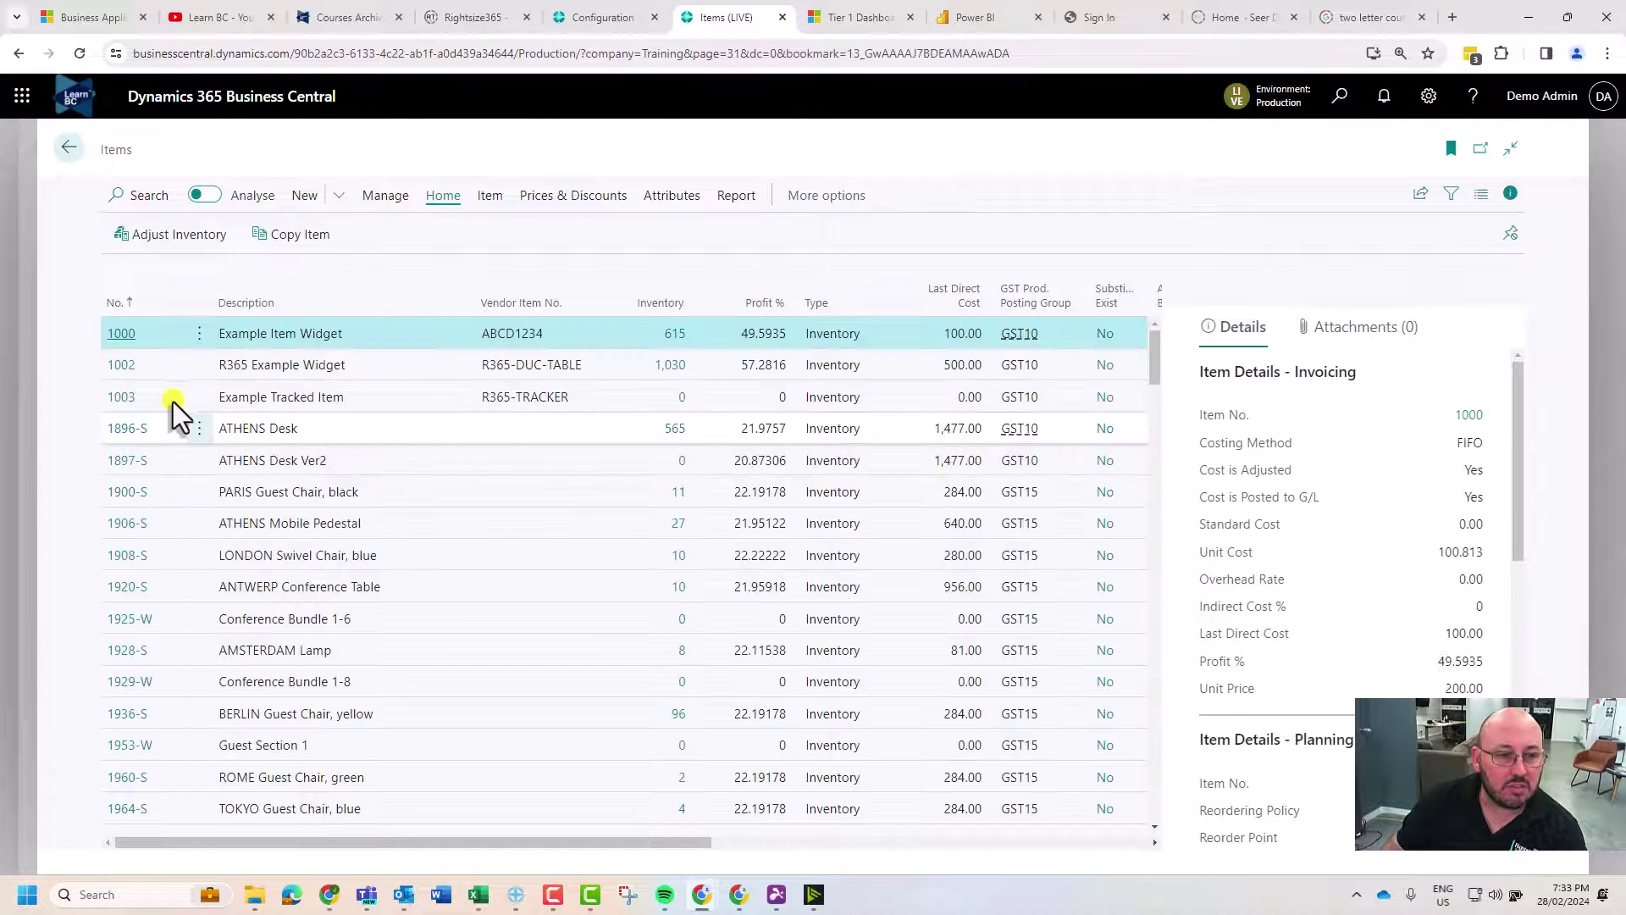
left_click(133, 405)
left_click(131, 398)
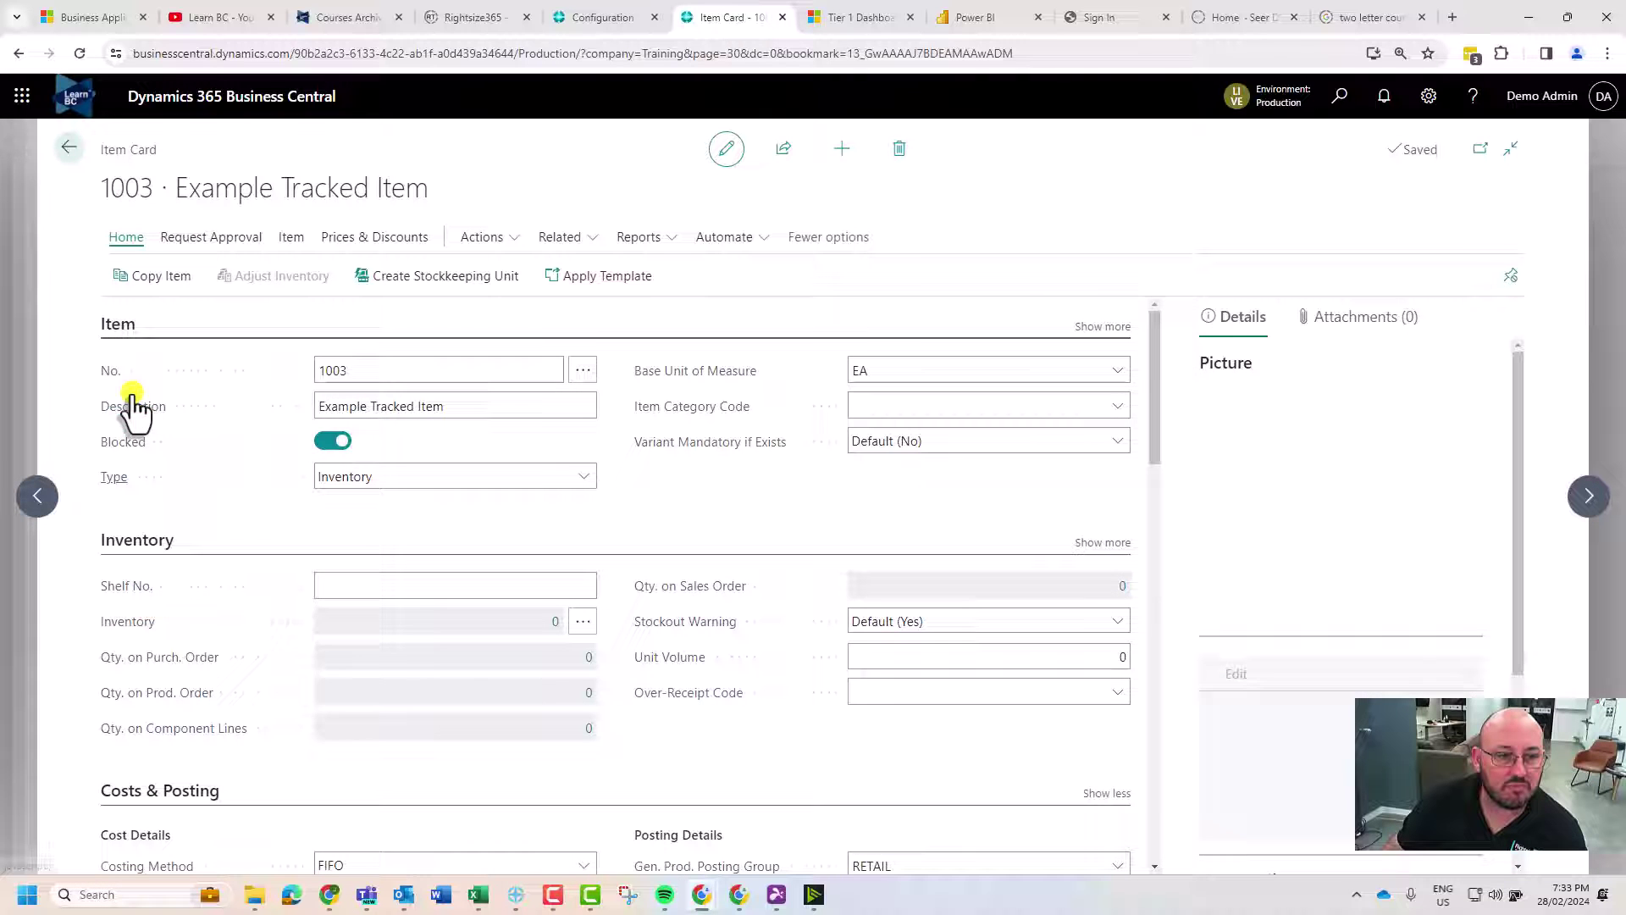
scroll(439, 512, "down", 12)
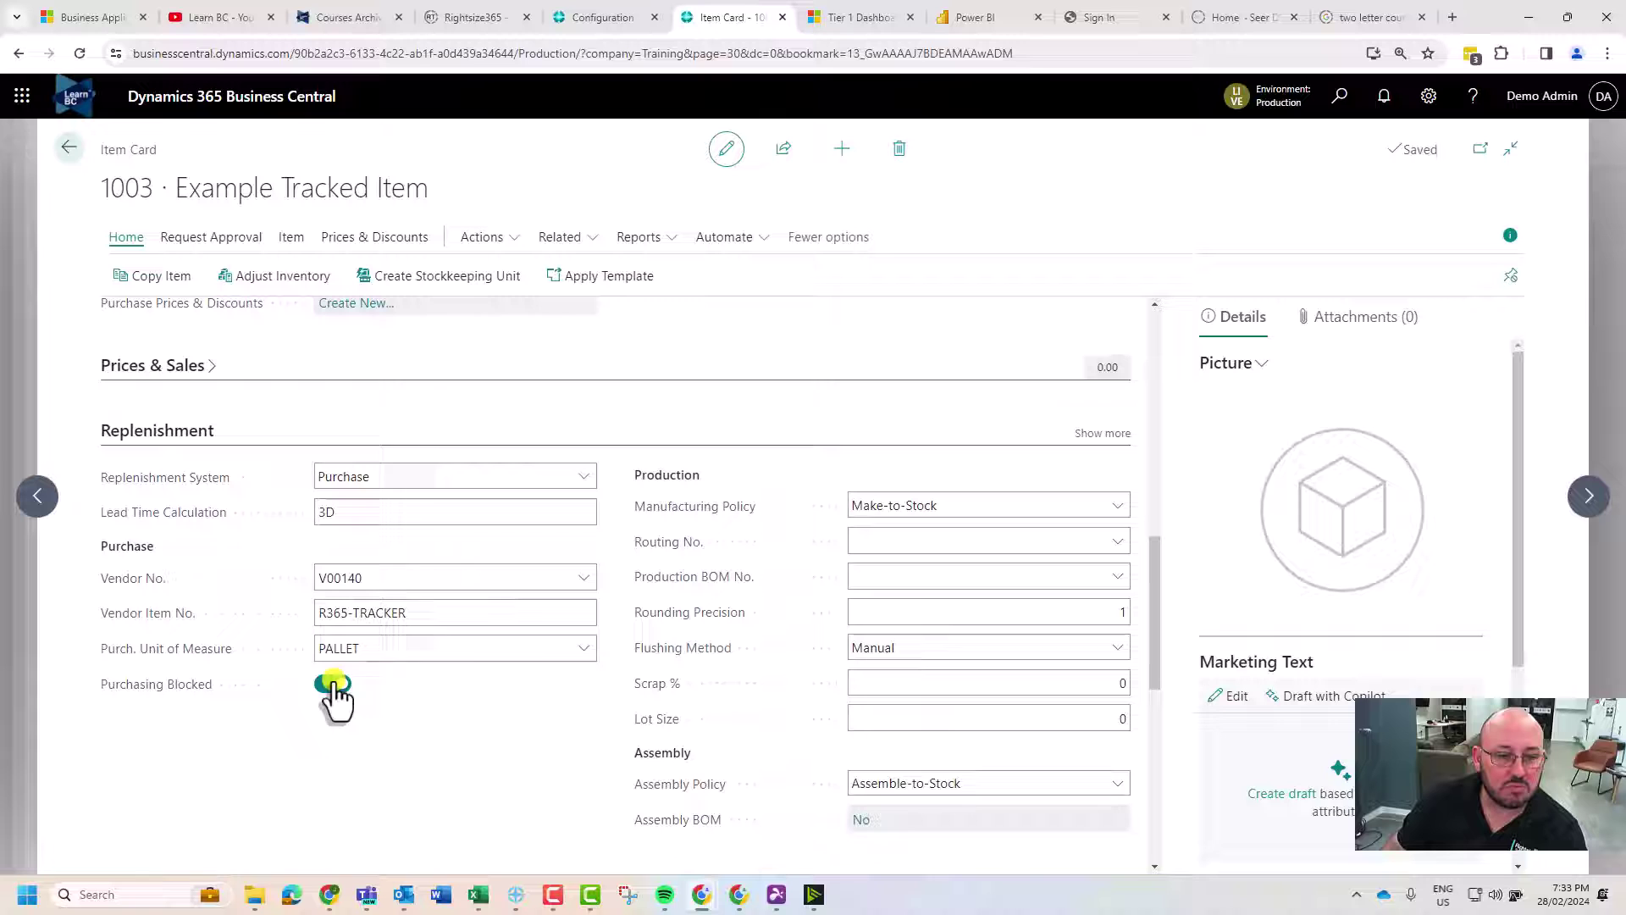
Switch off Purchasing Blocked and Sales Blocked for item 1003, then return to Items
left_click(333, 684)
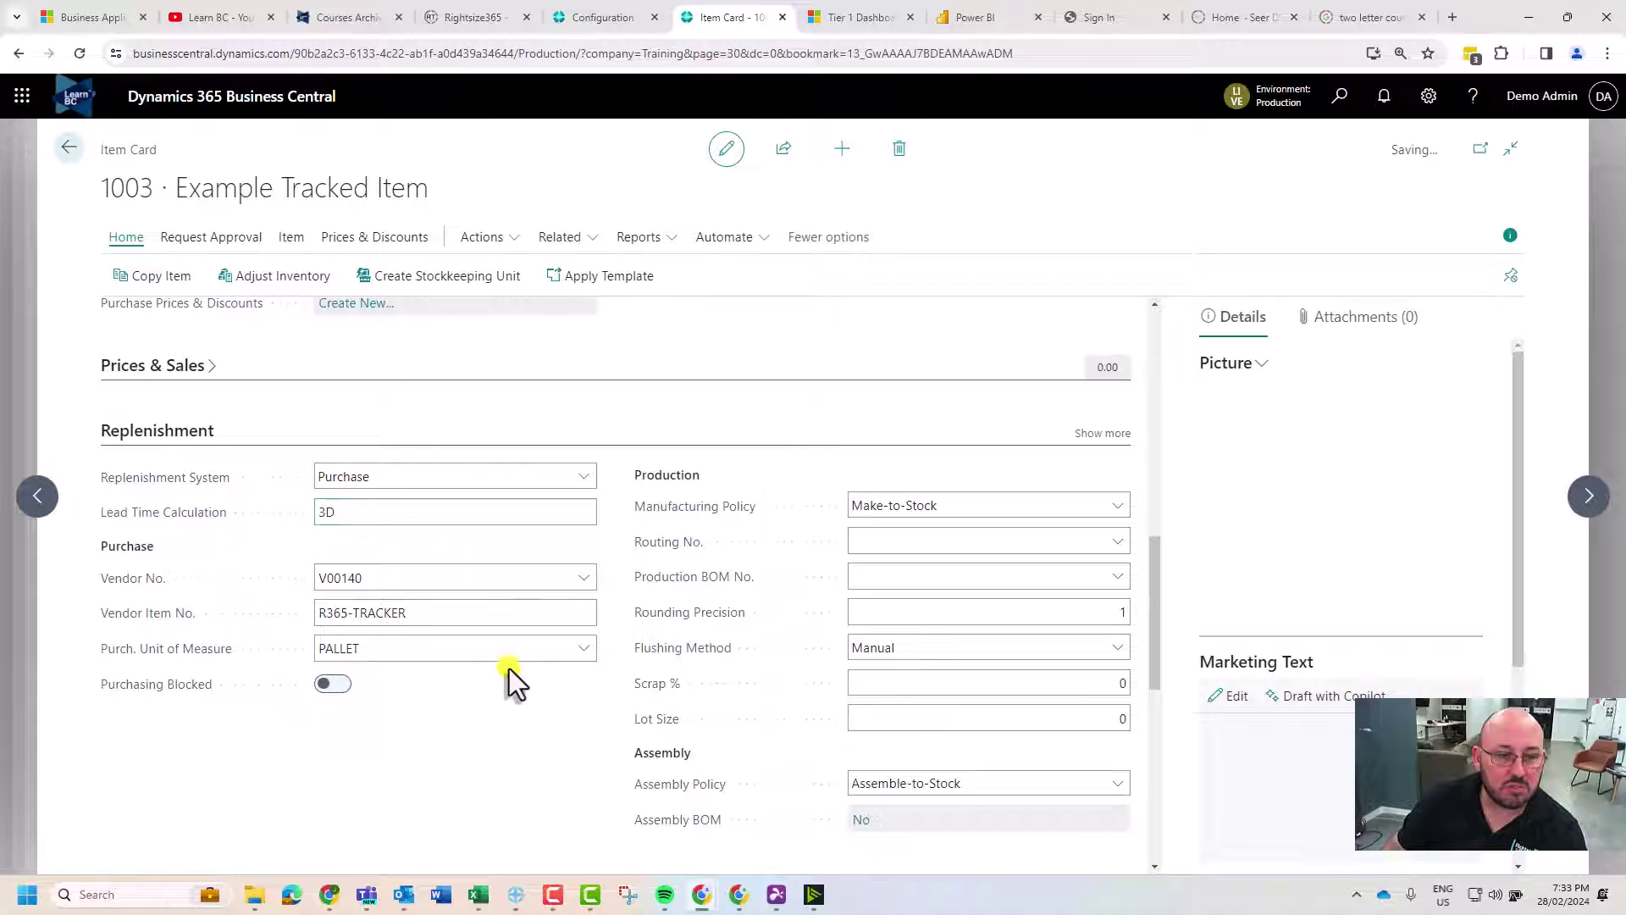
left_click(163, 368)
left_click(865, 465)
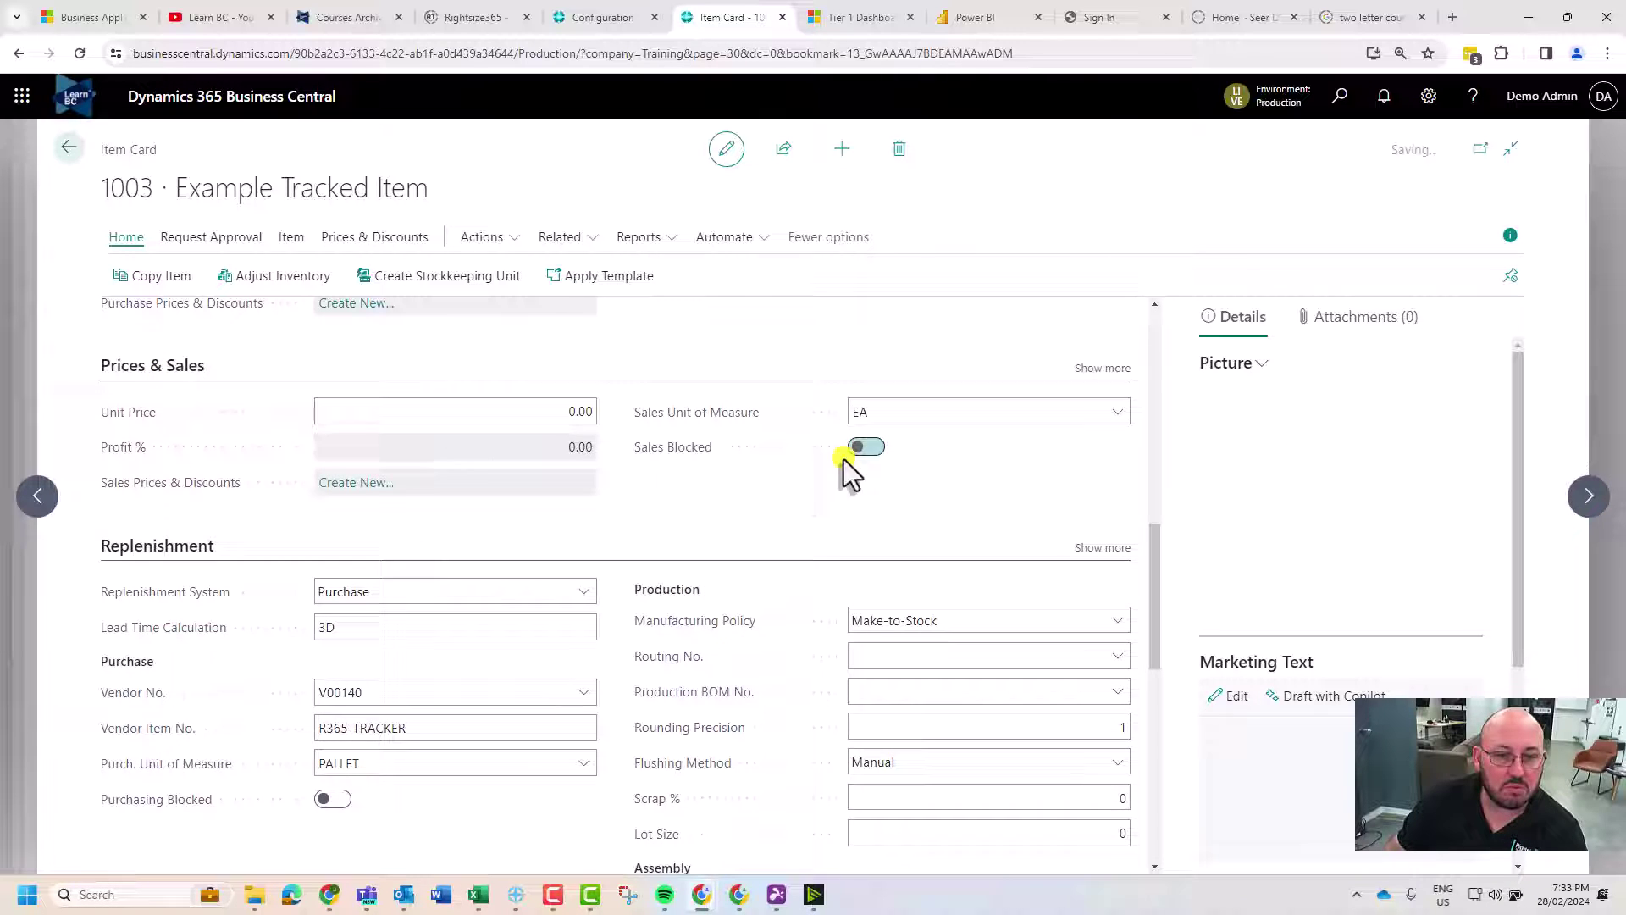
scroll(747, 602, "up", 10)
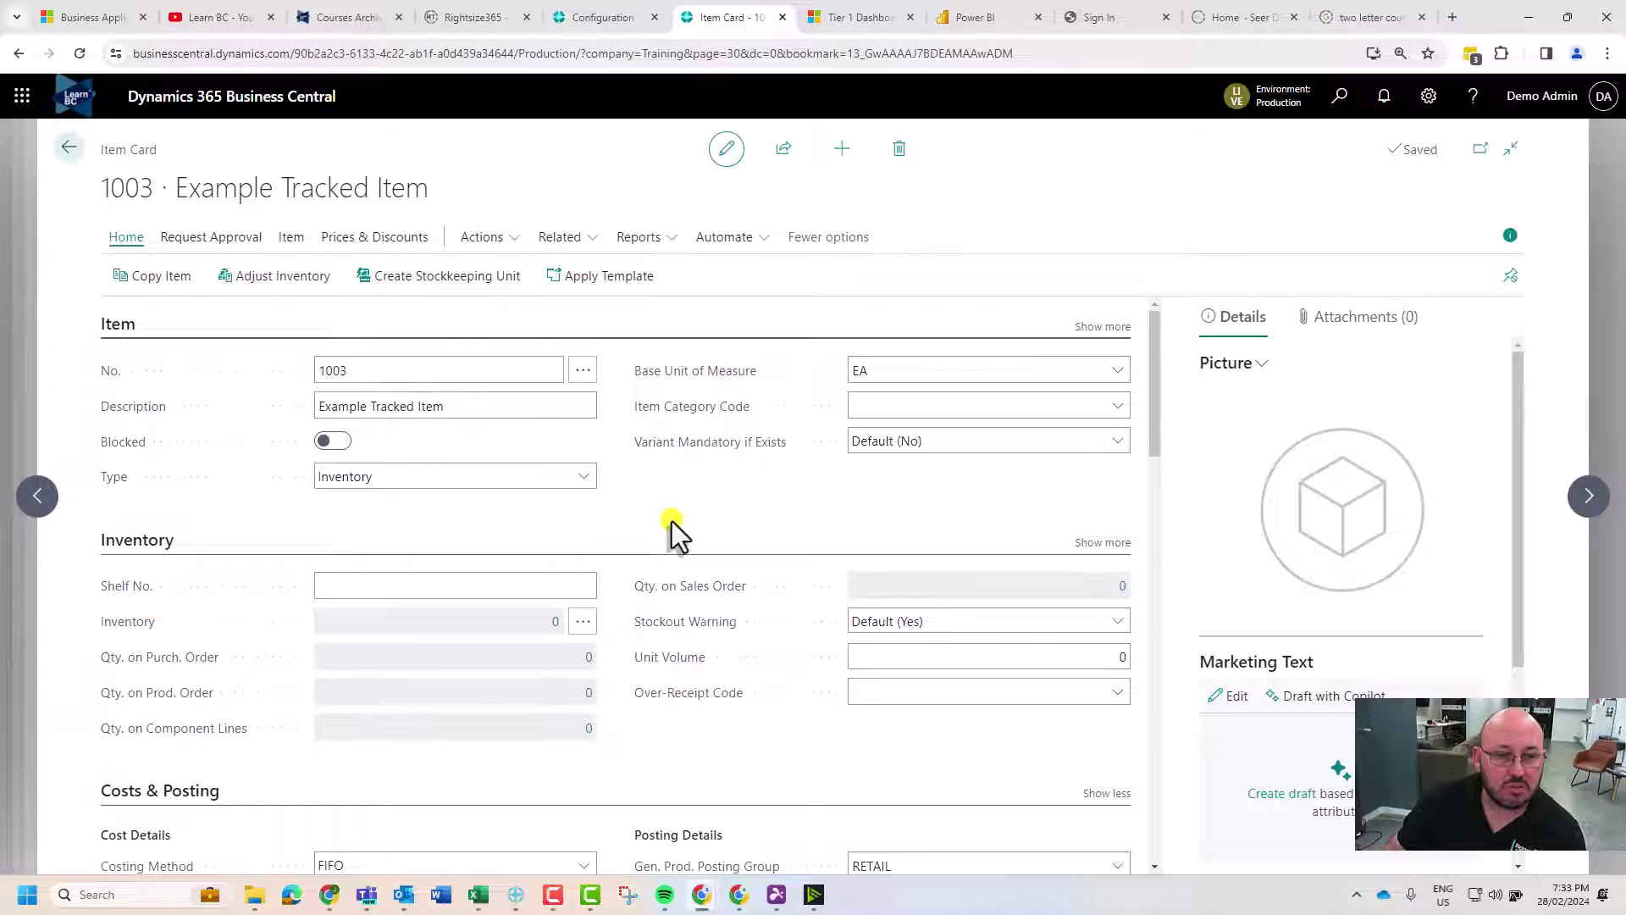
key("Escape")
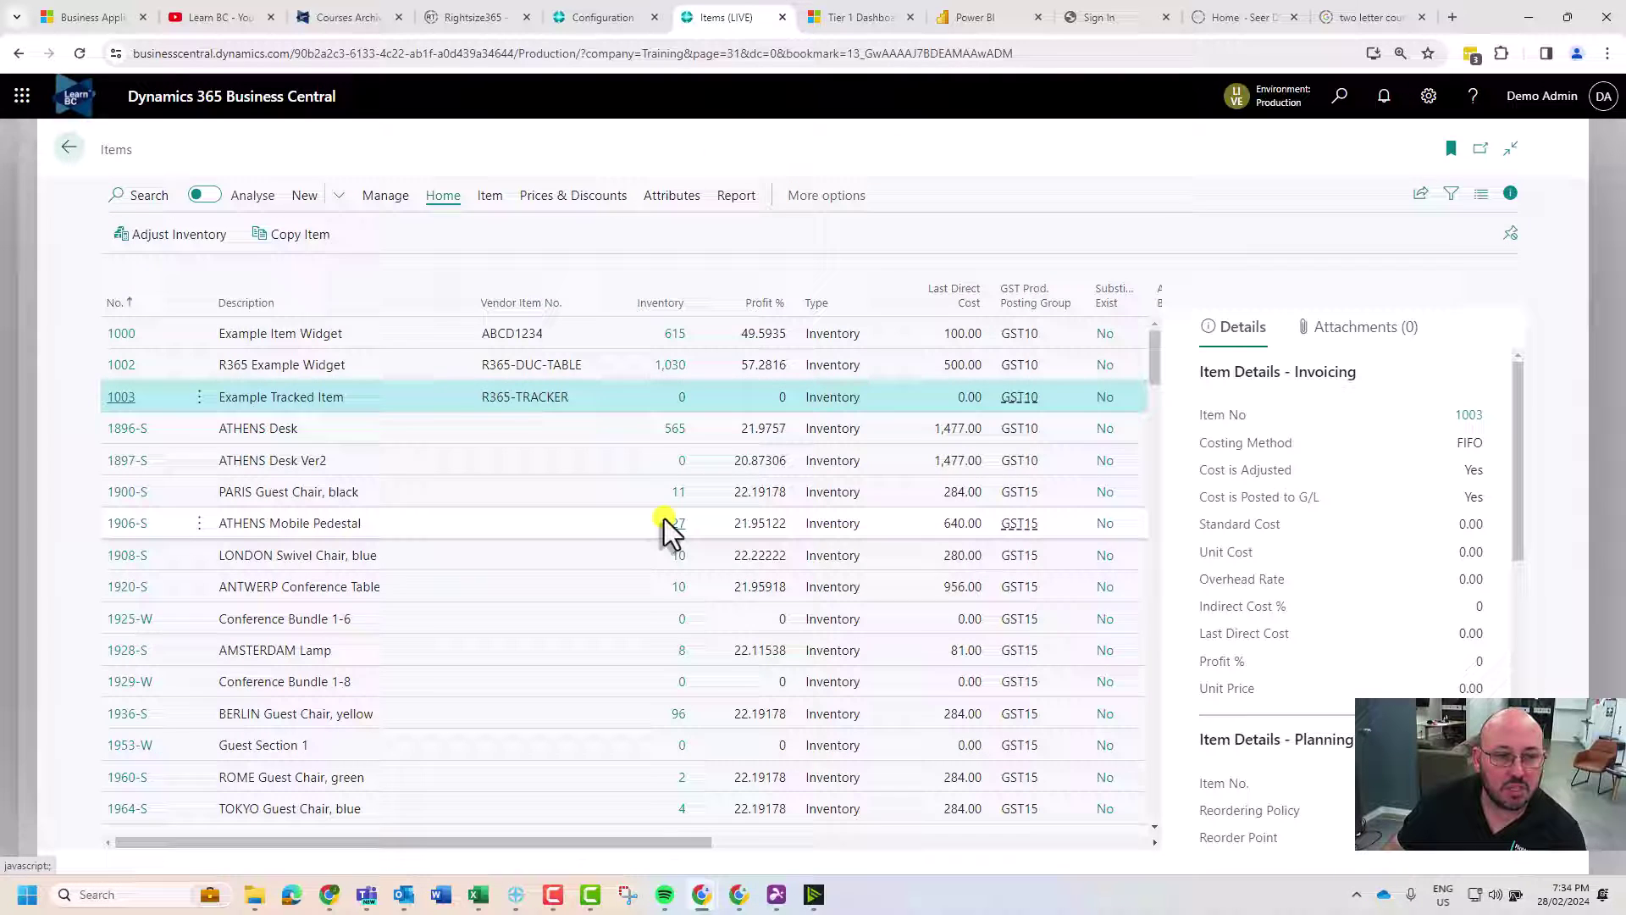
Add item 1003 Example Tracked Item to the order line with quantity 2
key("Escape")
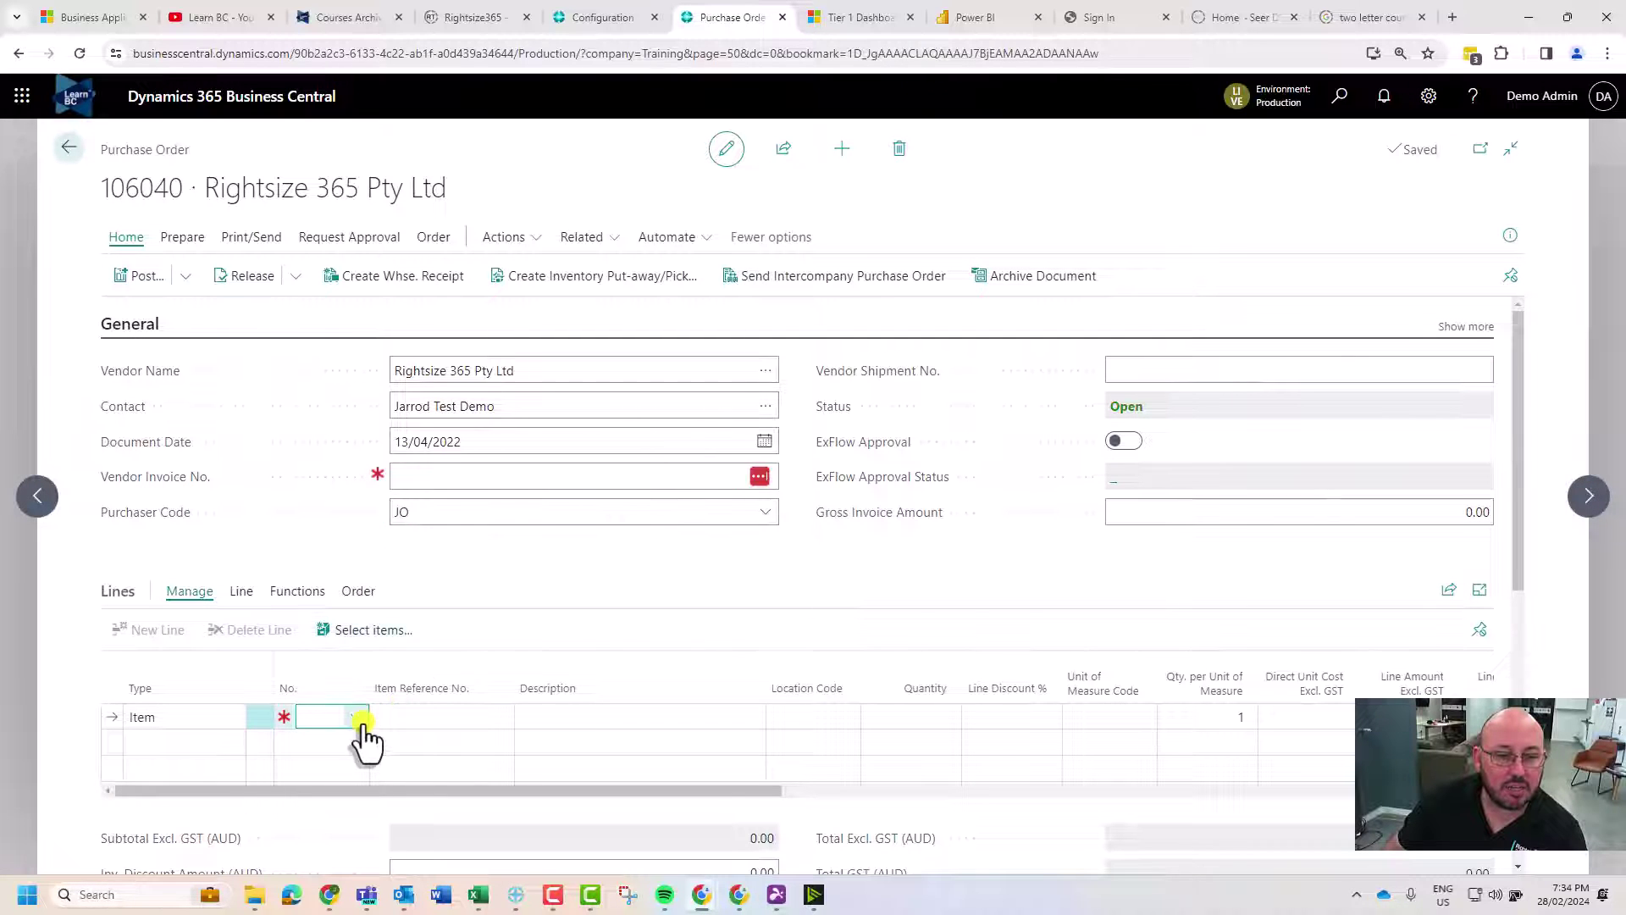
left_click(357, 718)
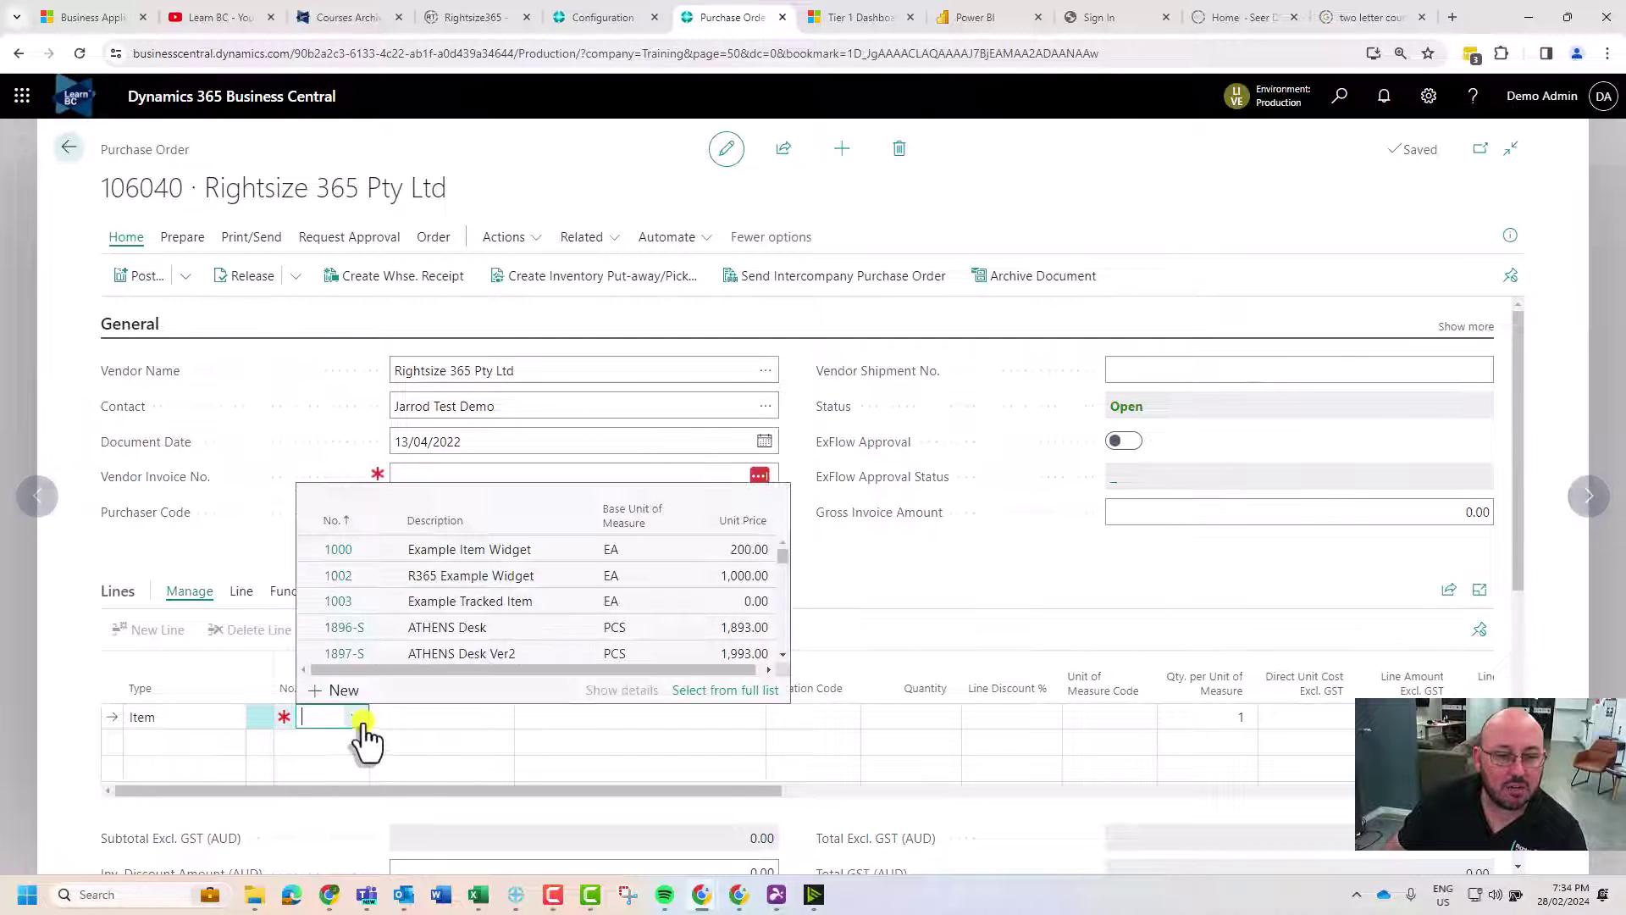
left_click(389, 602)
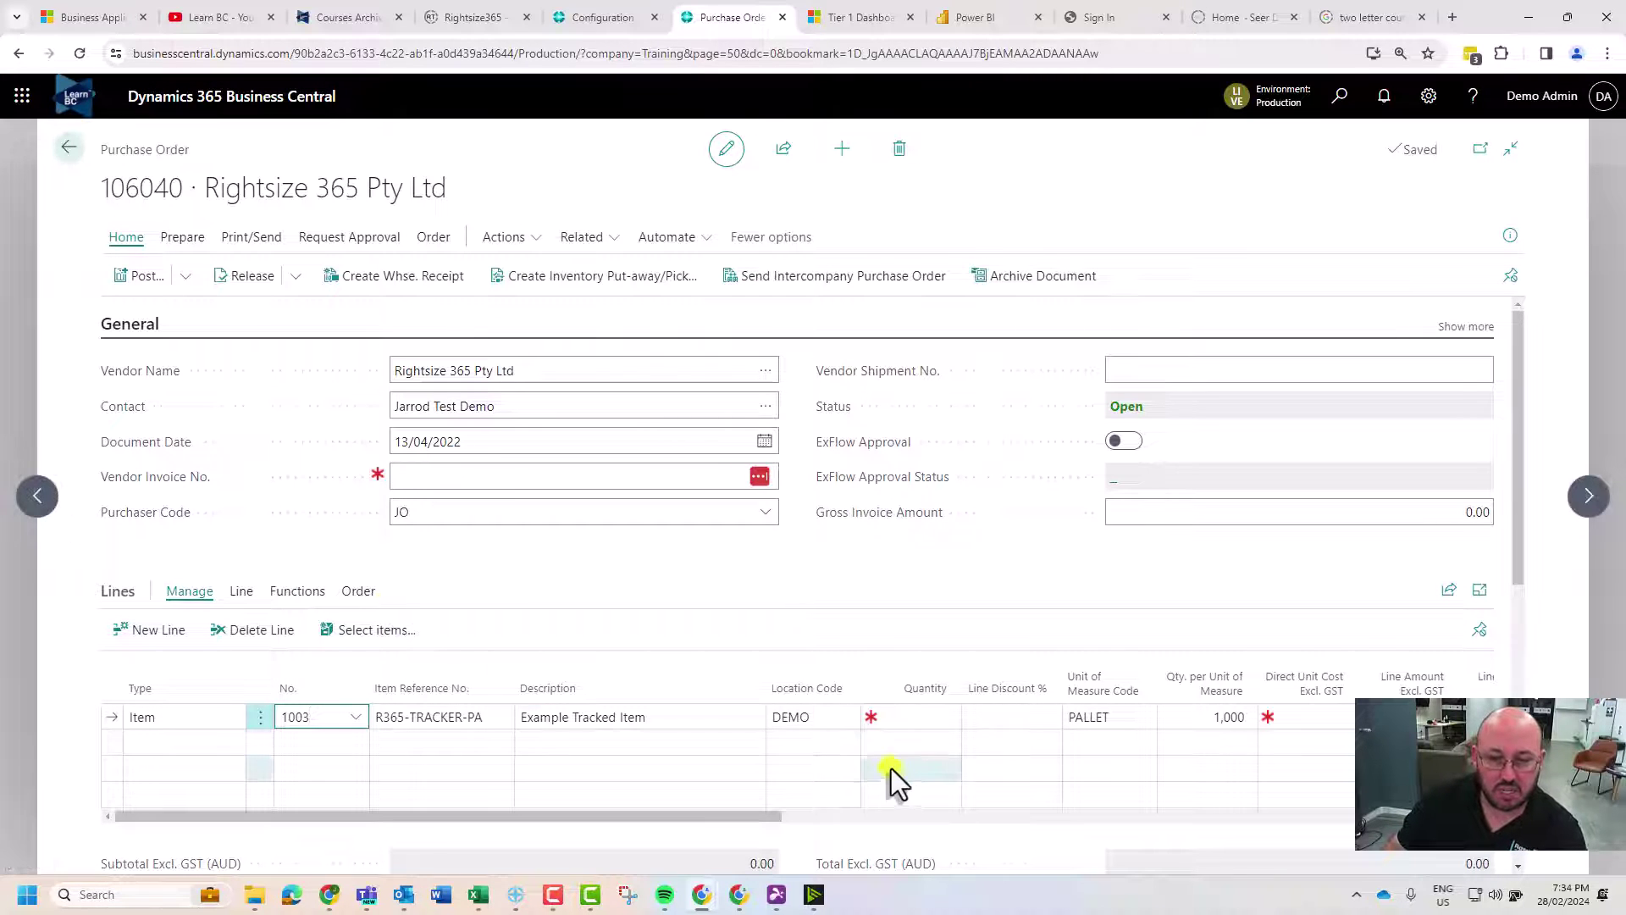
left_click(914, 718)
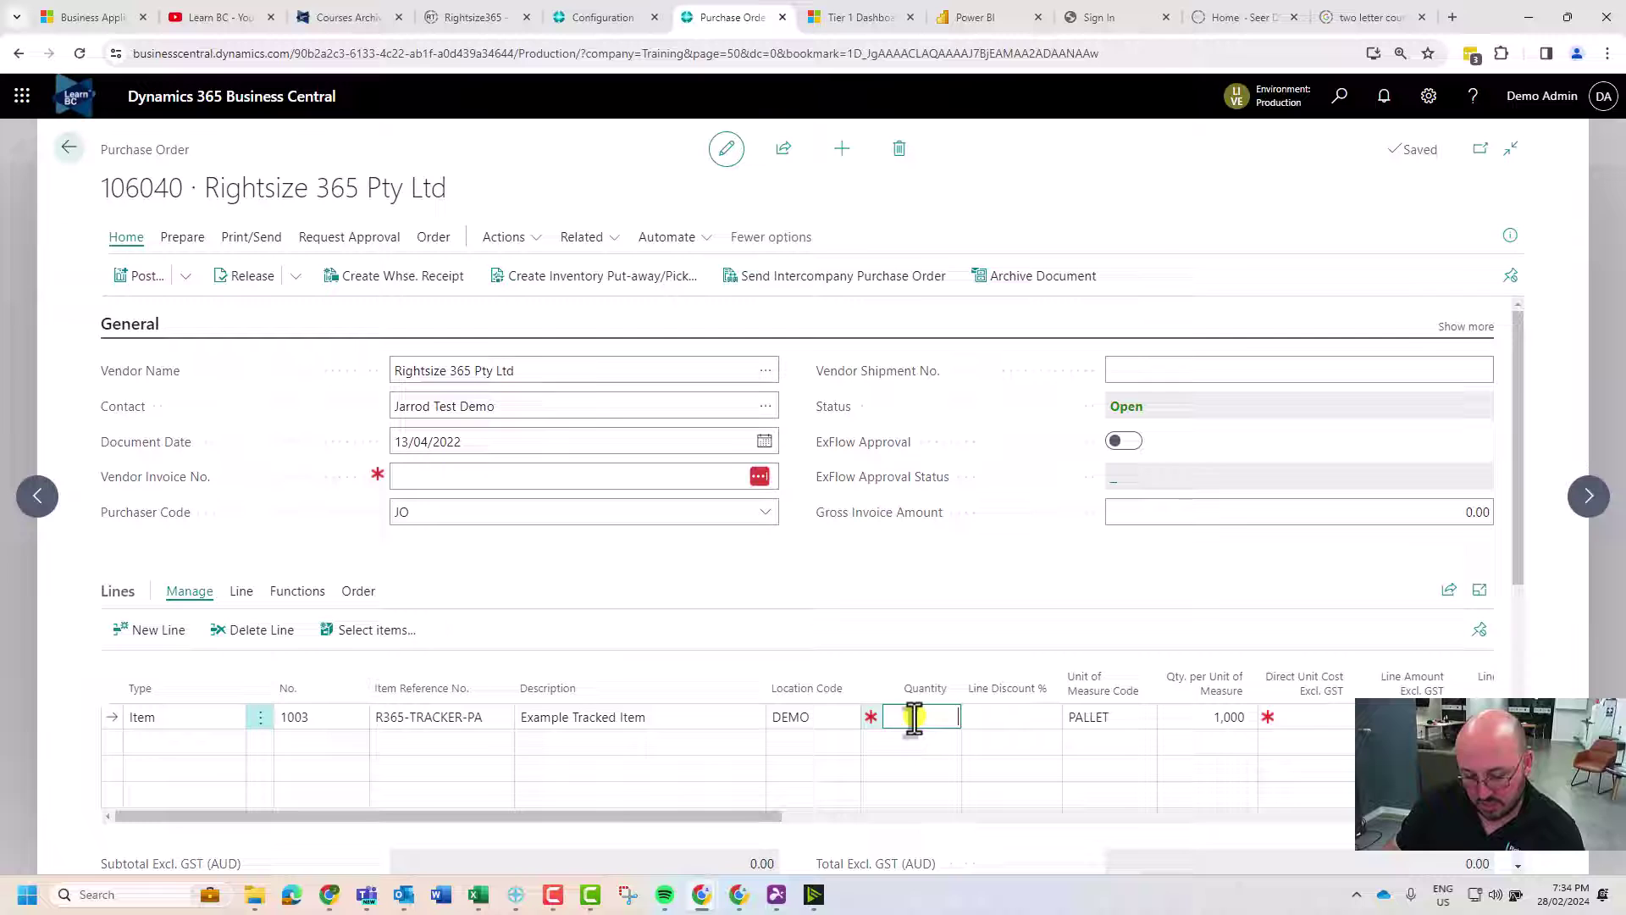
type("3")
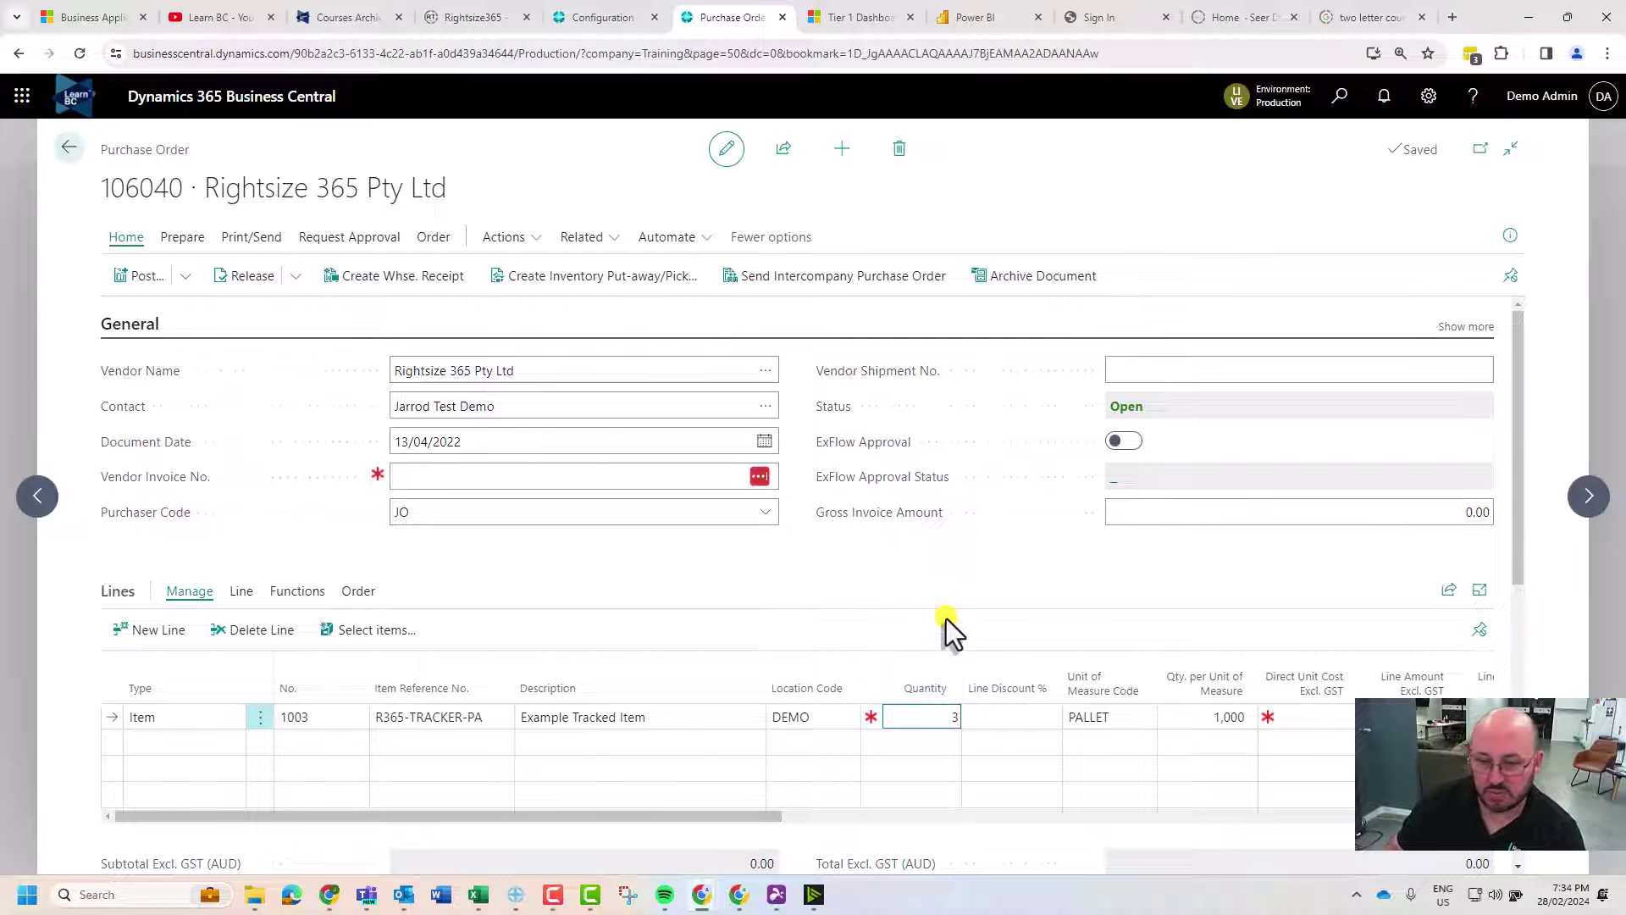
key("BackSpace")
type("2")
key("Tab")
key("Tab")
key("Tab")
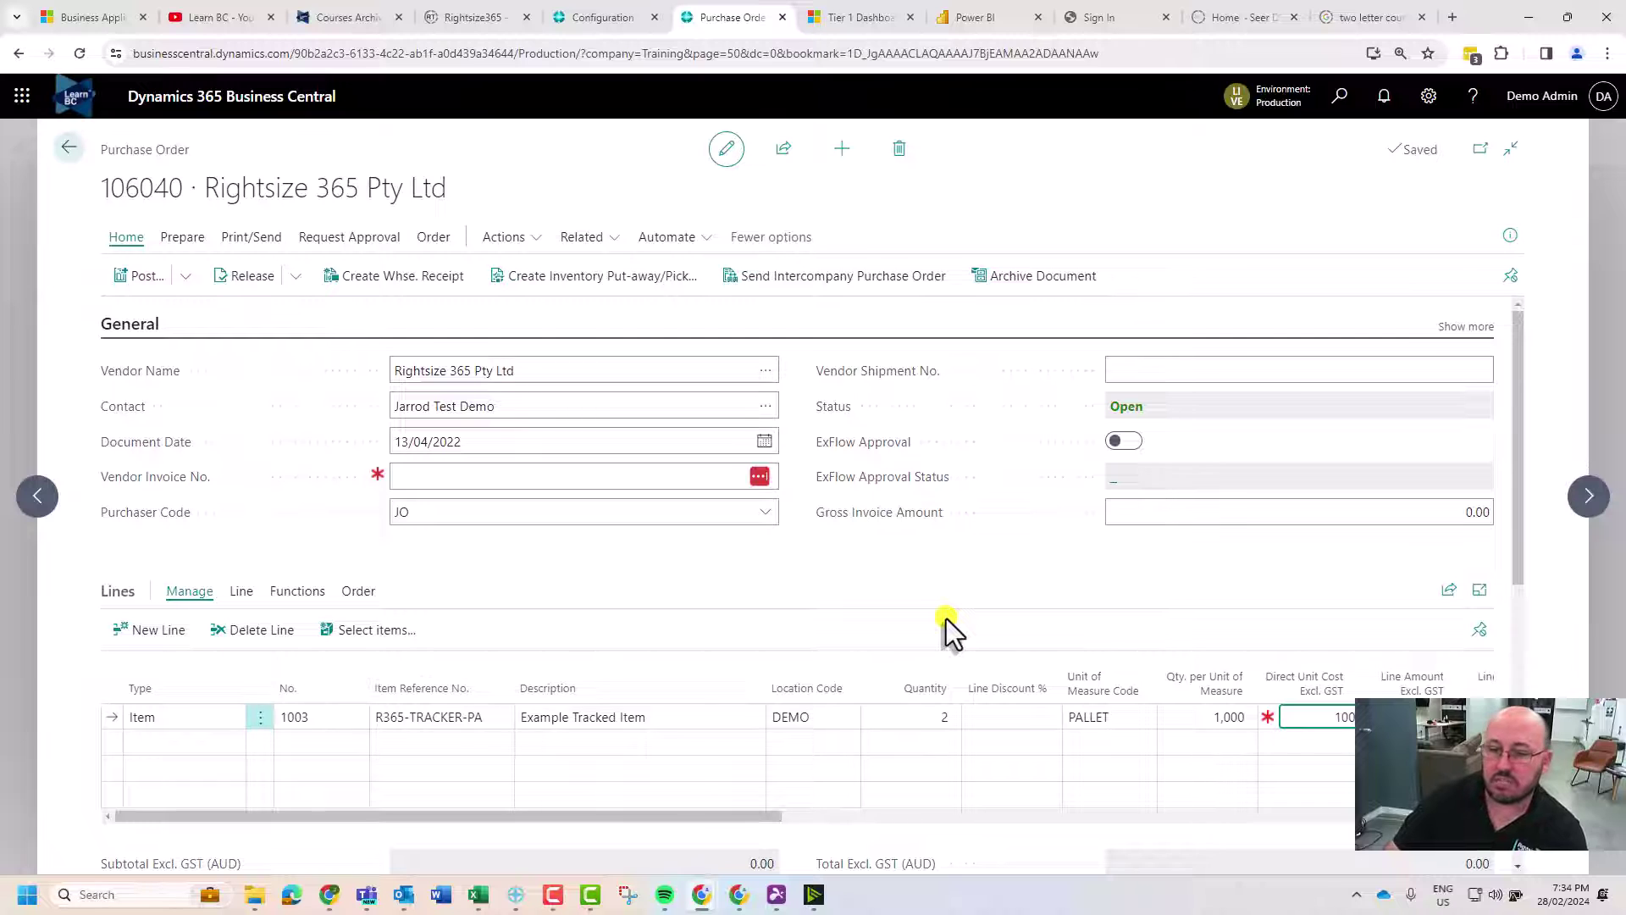
Set the line's Direct Unit Cost to 10,000.00, giving a 20,000.00 line amount
left_click(952, 592)
scroll(1267, 614, "down", 2)
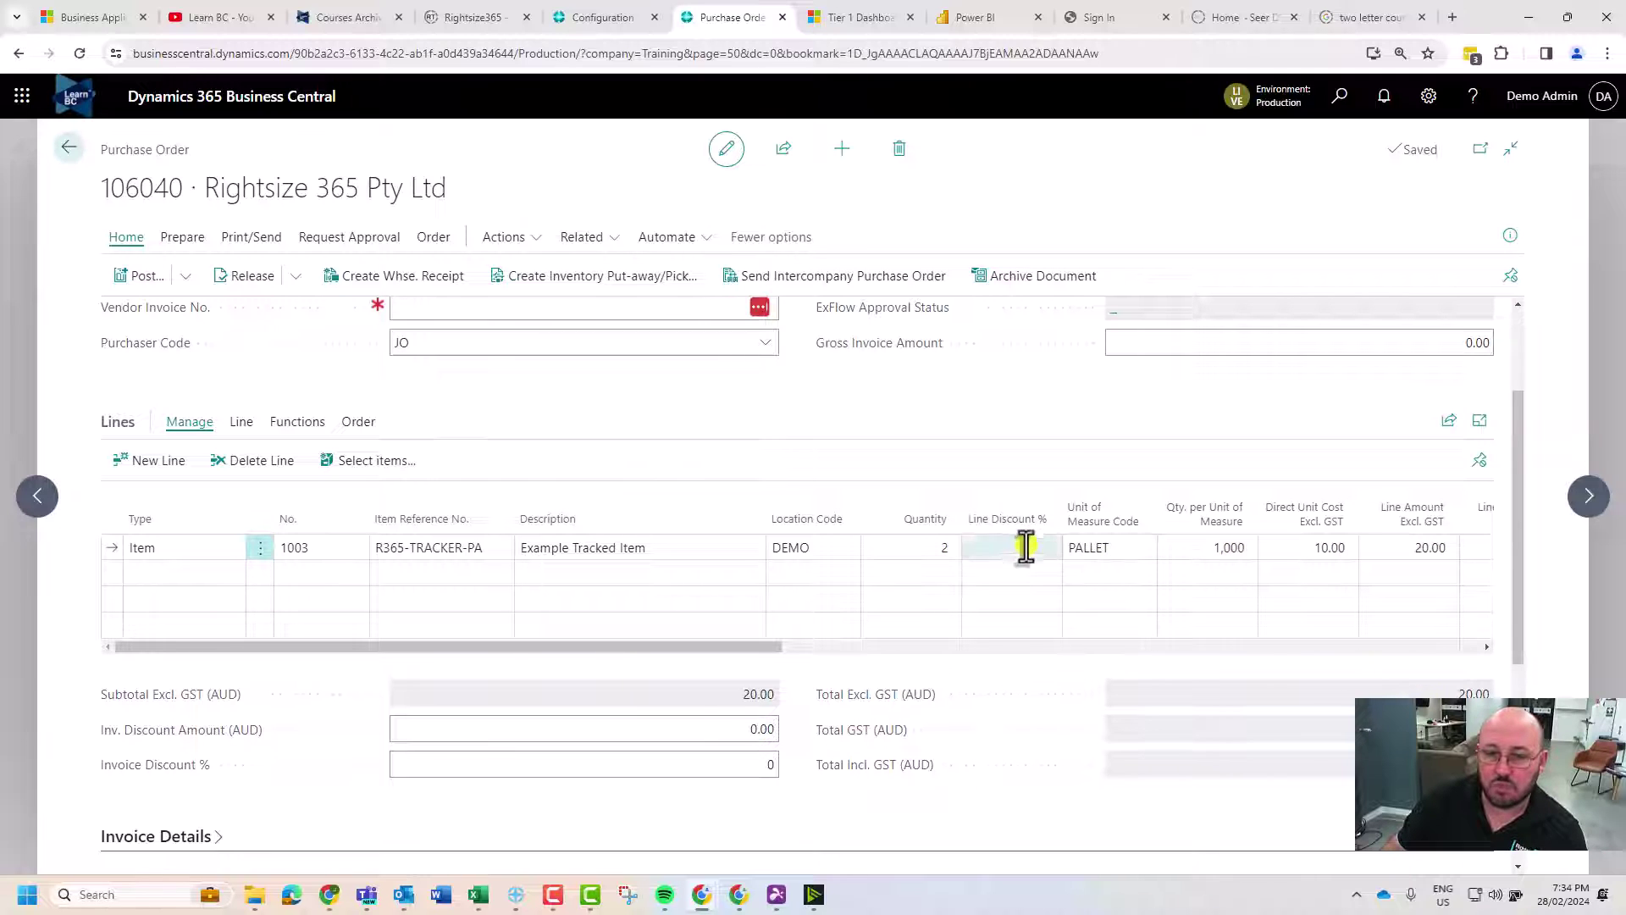
left_click(926, 555)
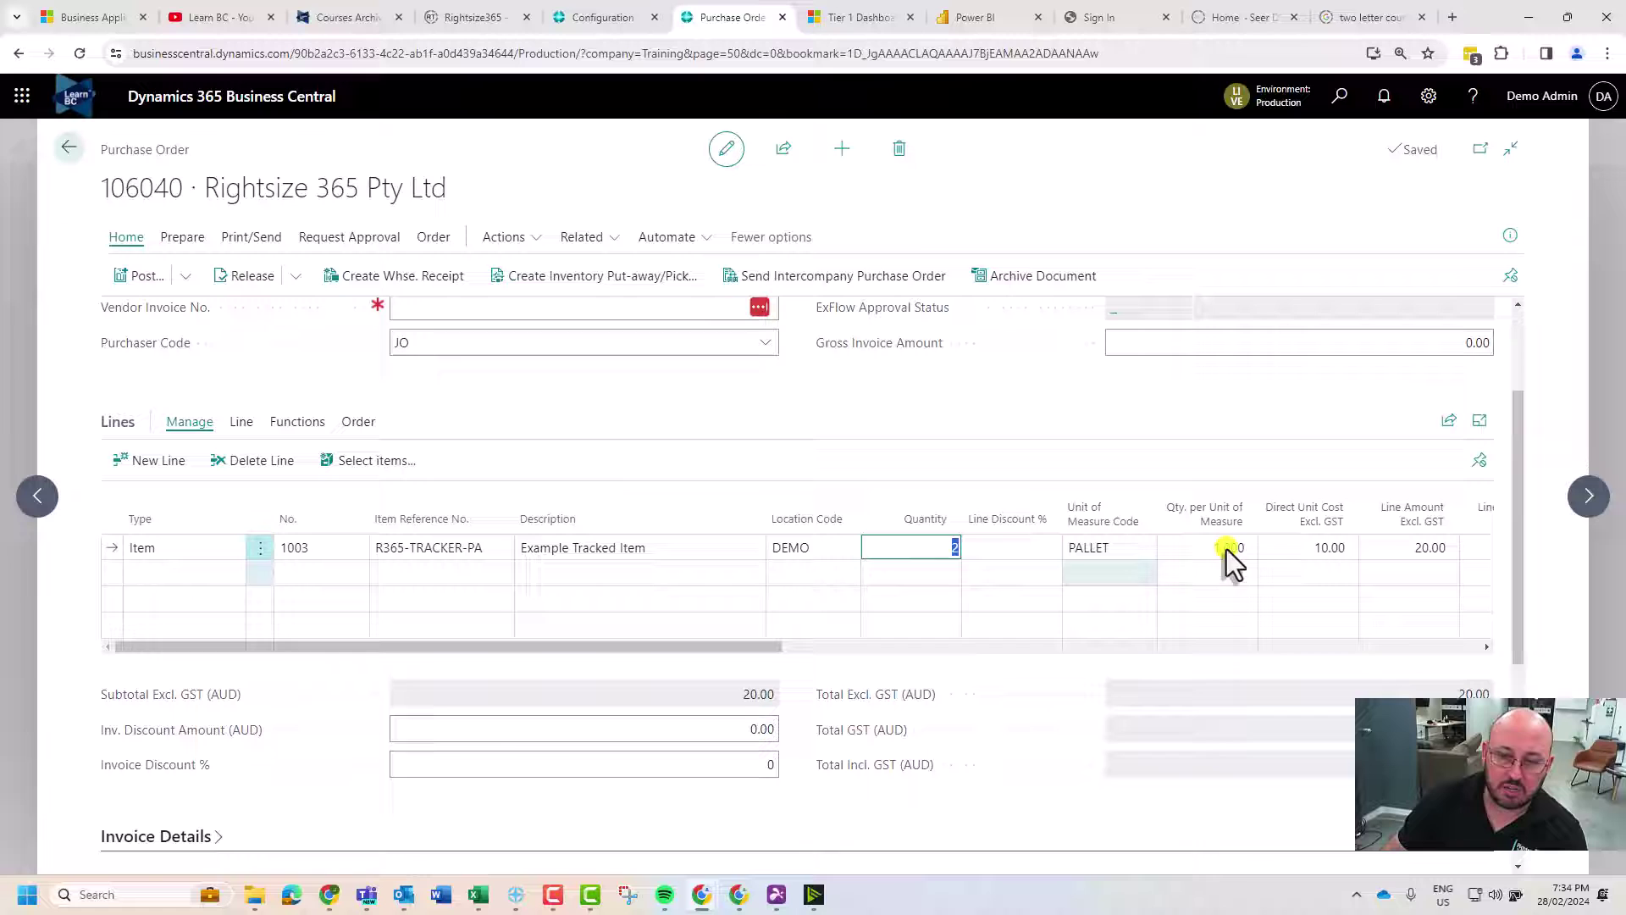
left_click(1326, 548)
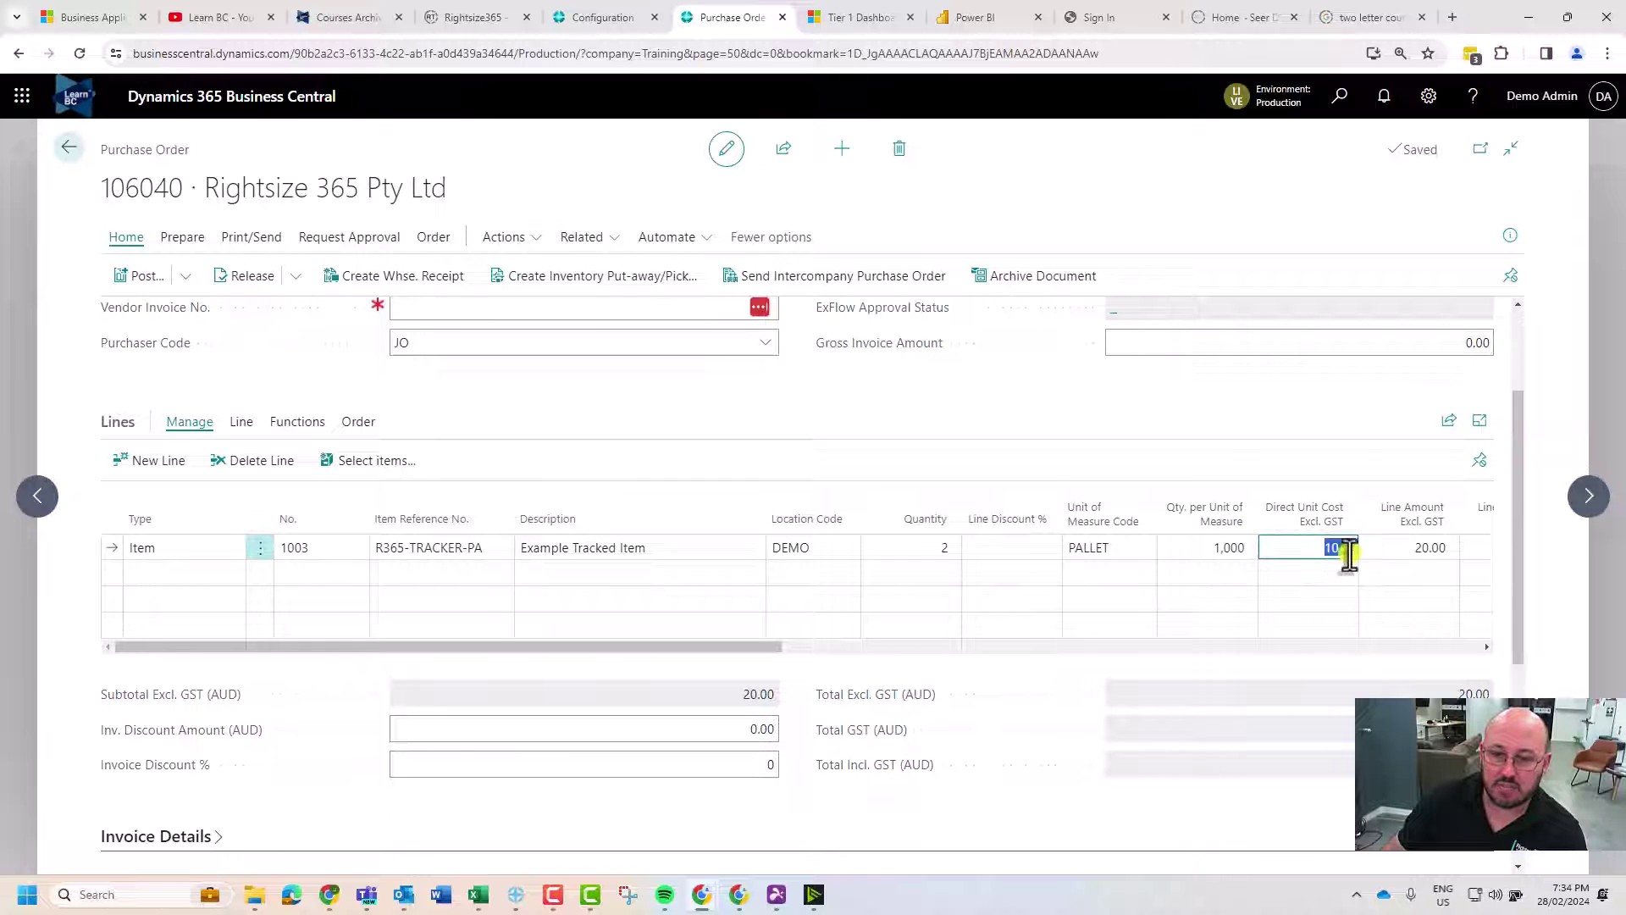
left_click(1419, 552)
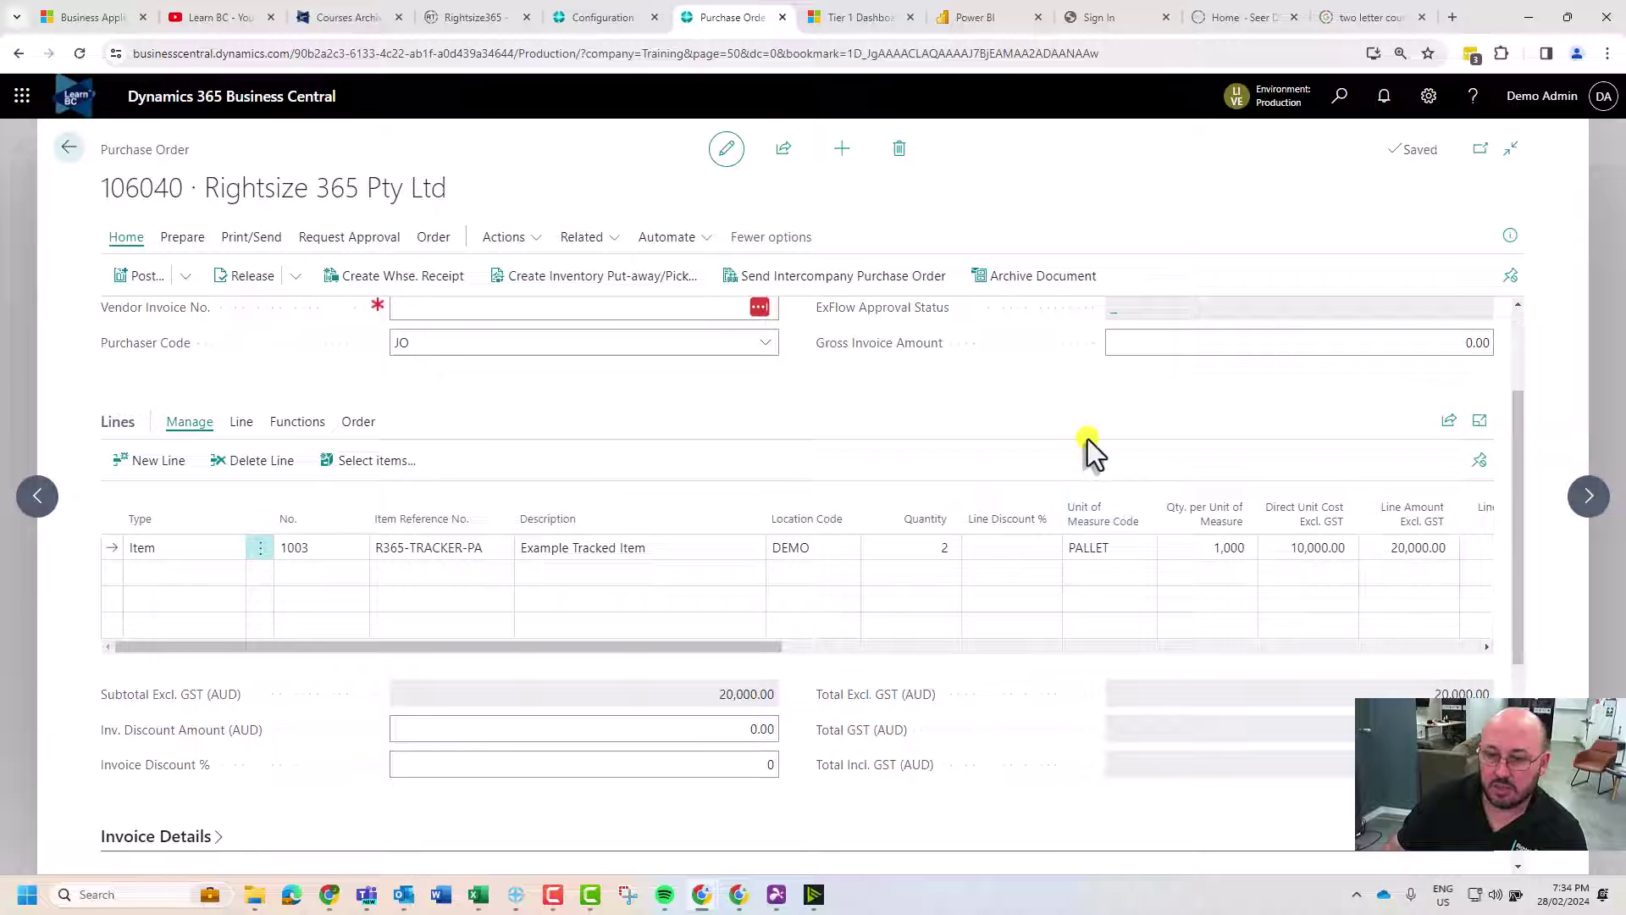
Change the order's Location Code from DEMO to main, accepting the dimension and line-update prompts
scroll(796, 533, "up", 1)
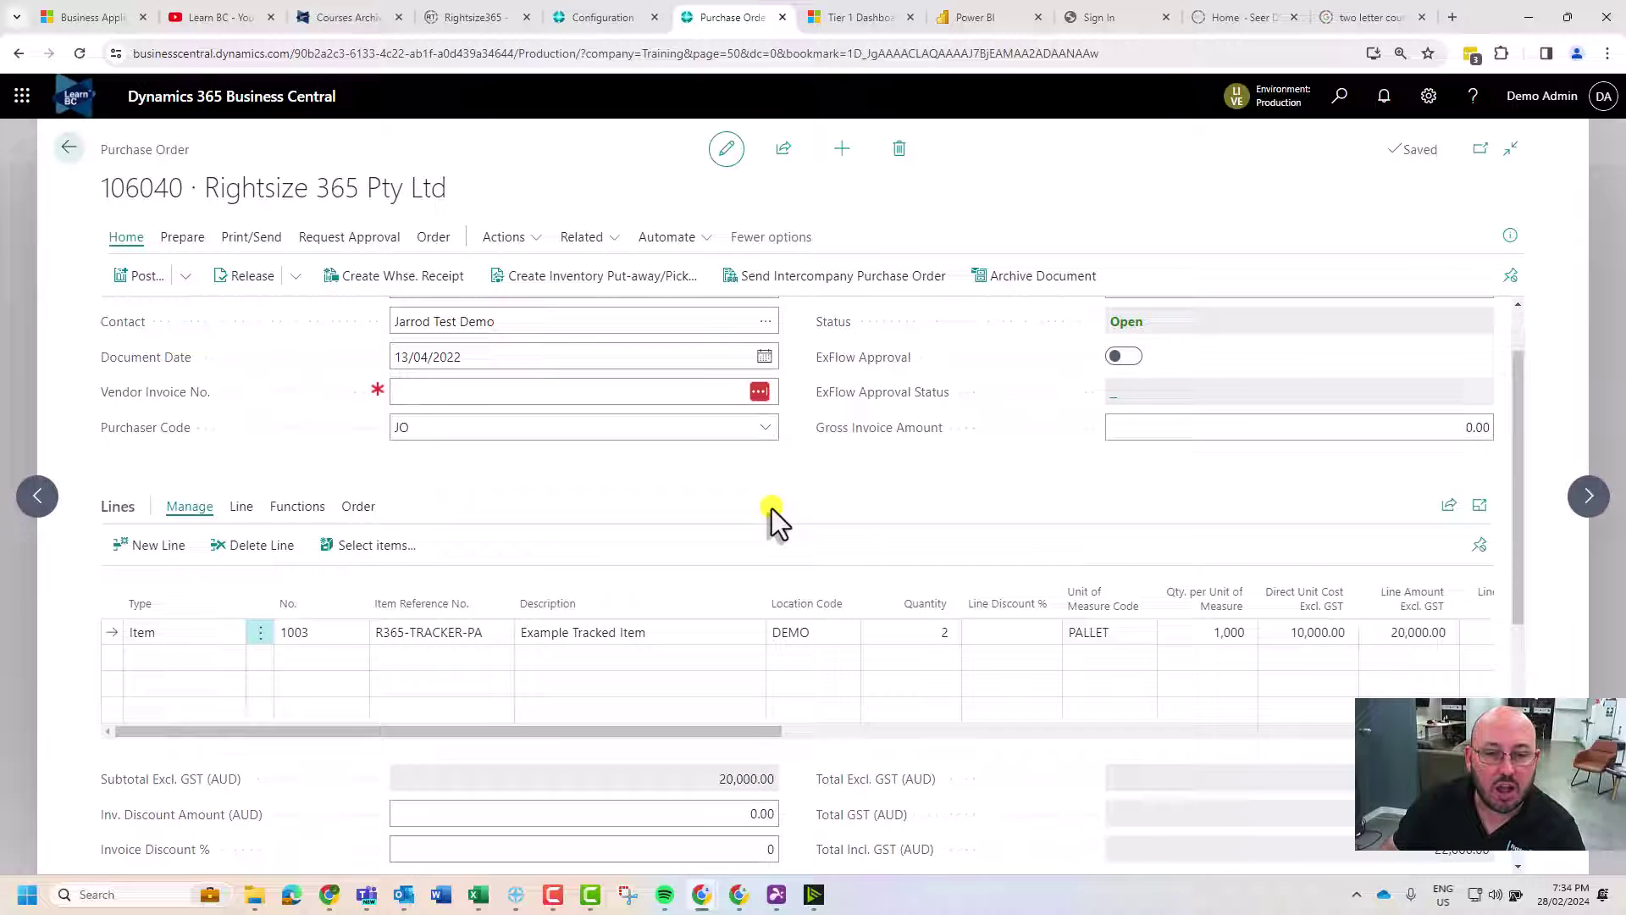
scroll(772, 515, "up", 1)
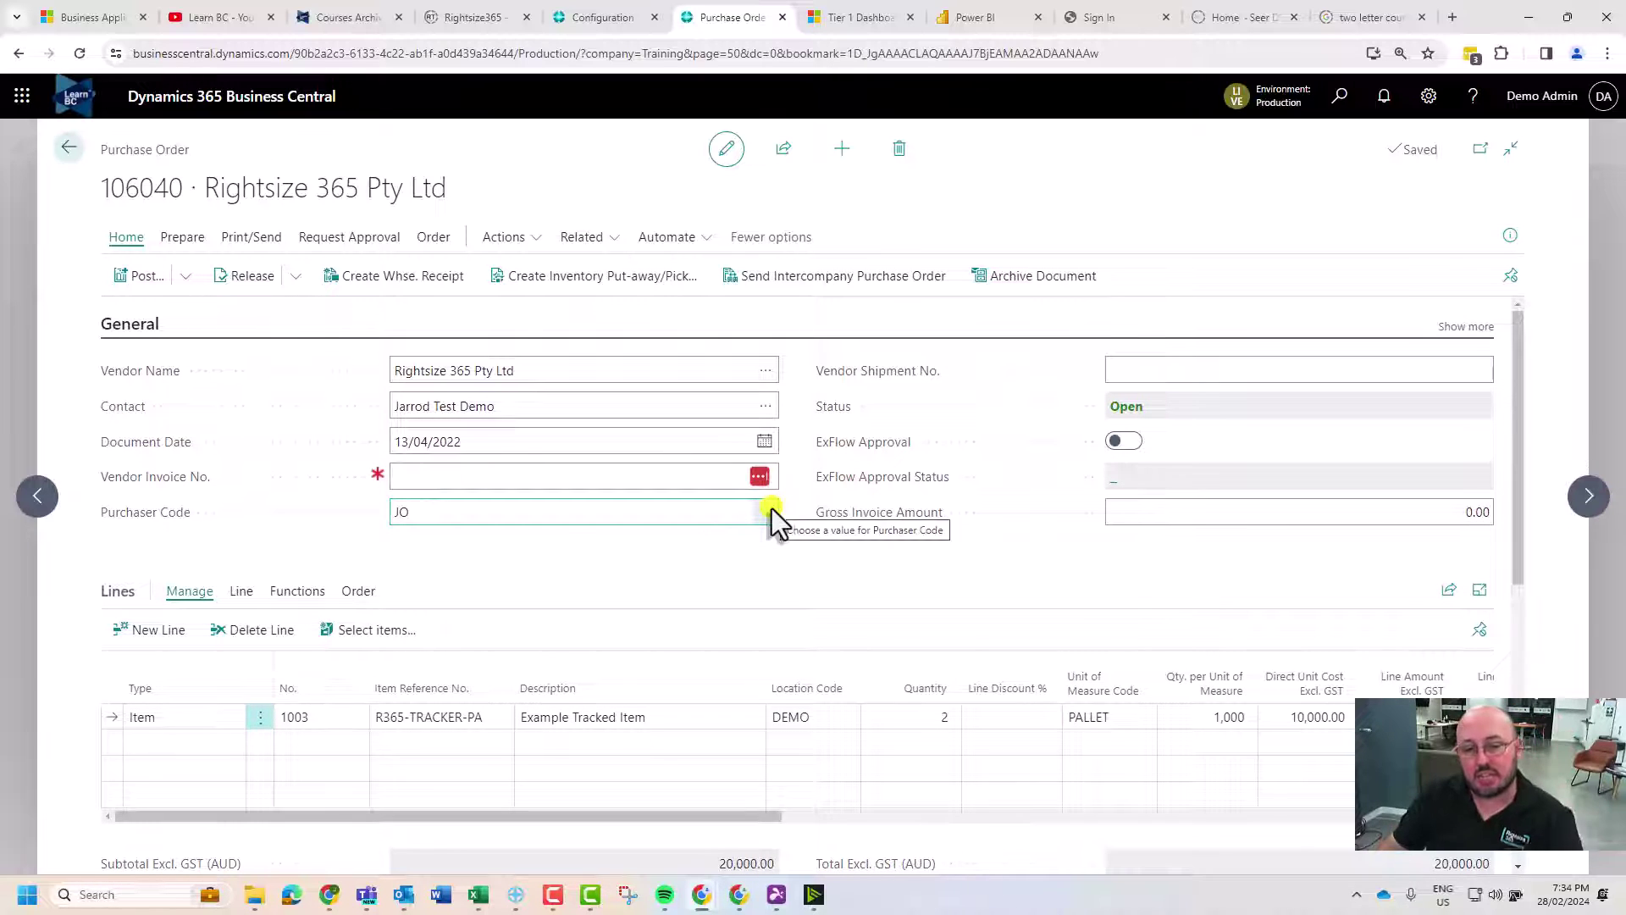
scroll(842, 598, "down", 7)
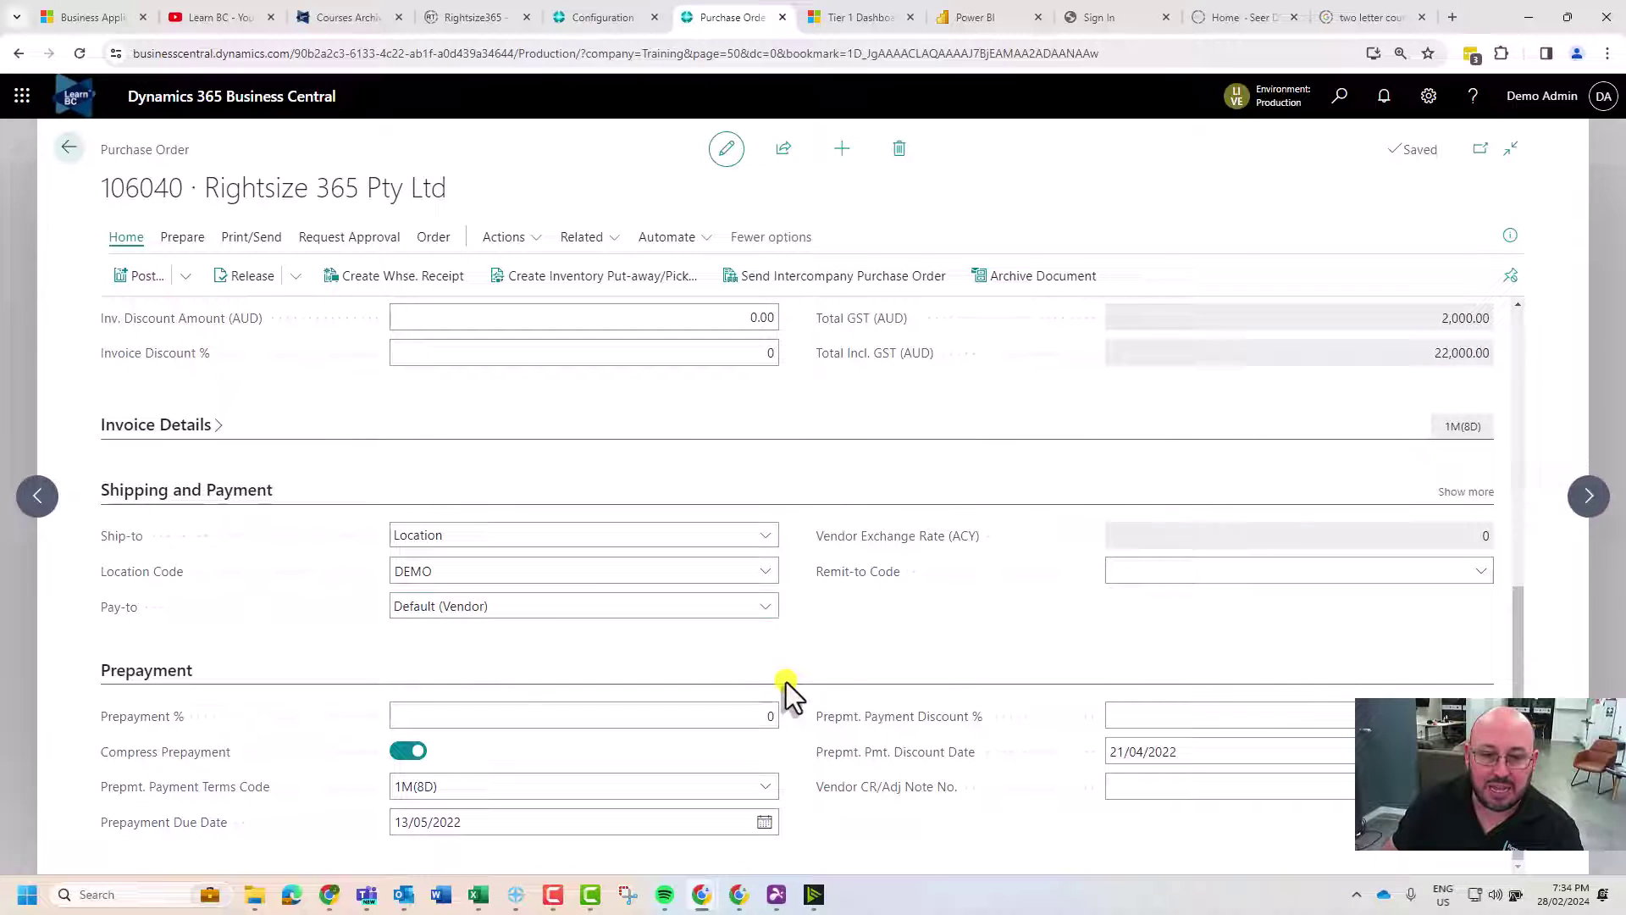
left_click(579, 577)
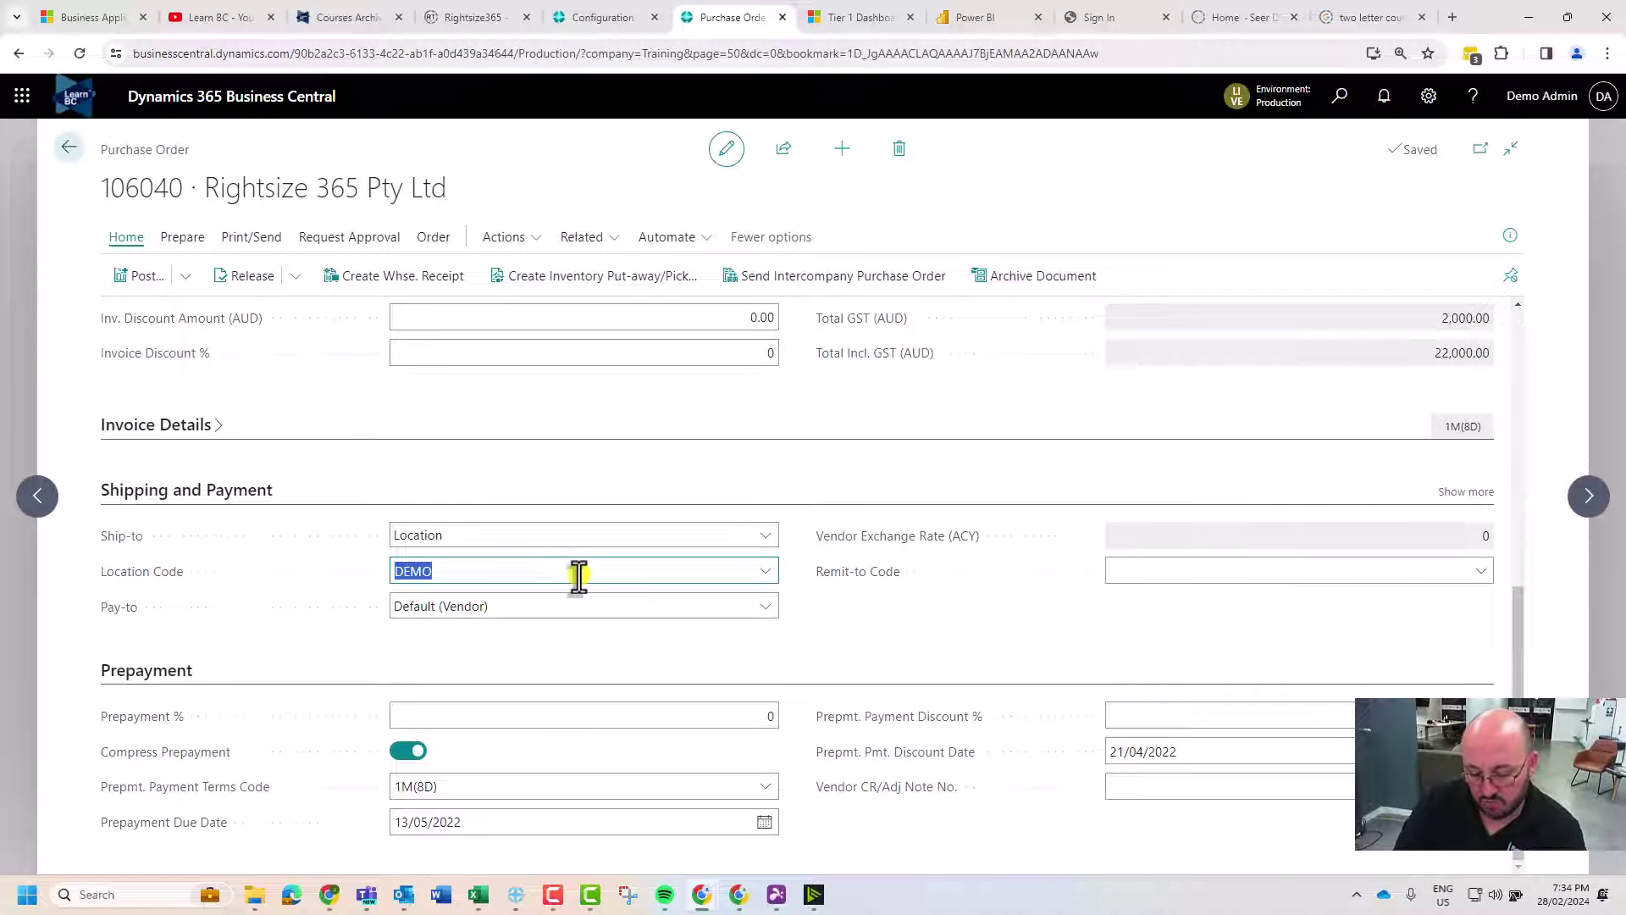
key("Tab")
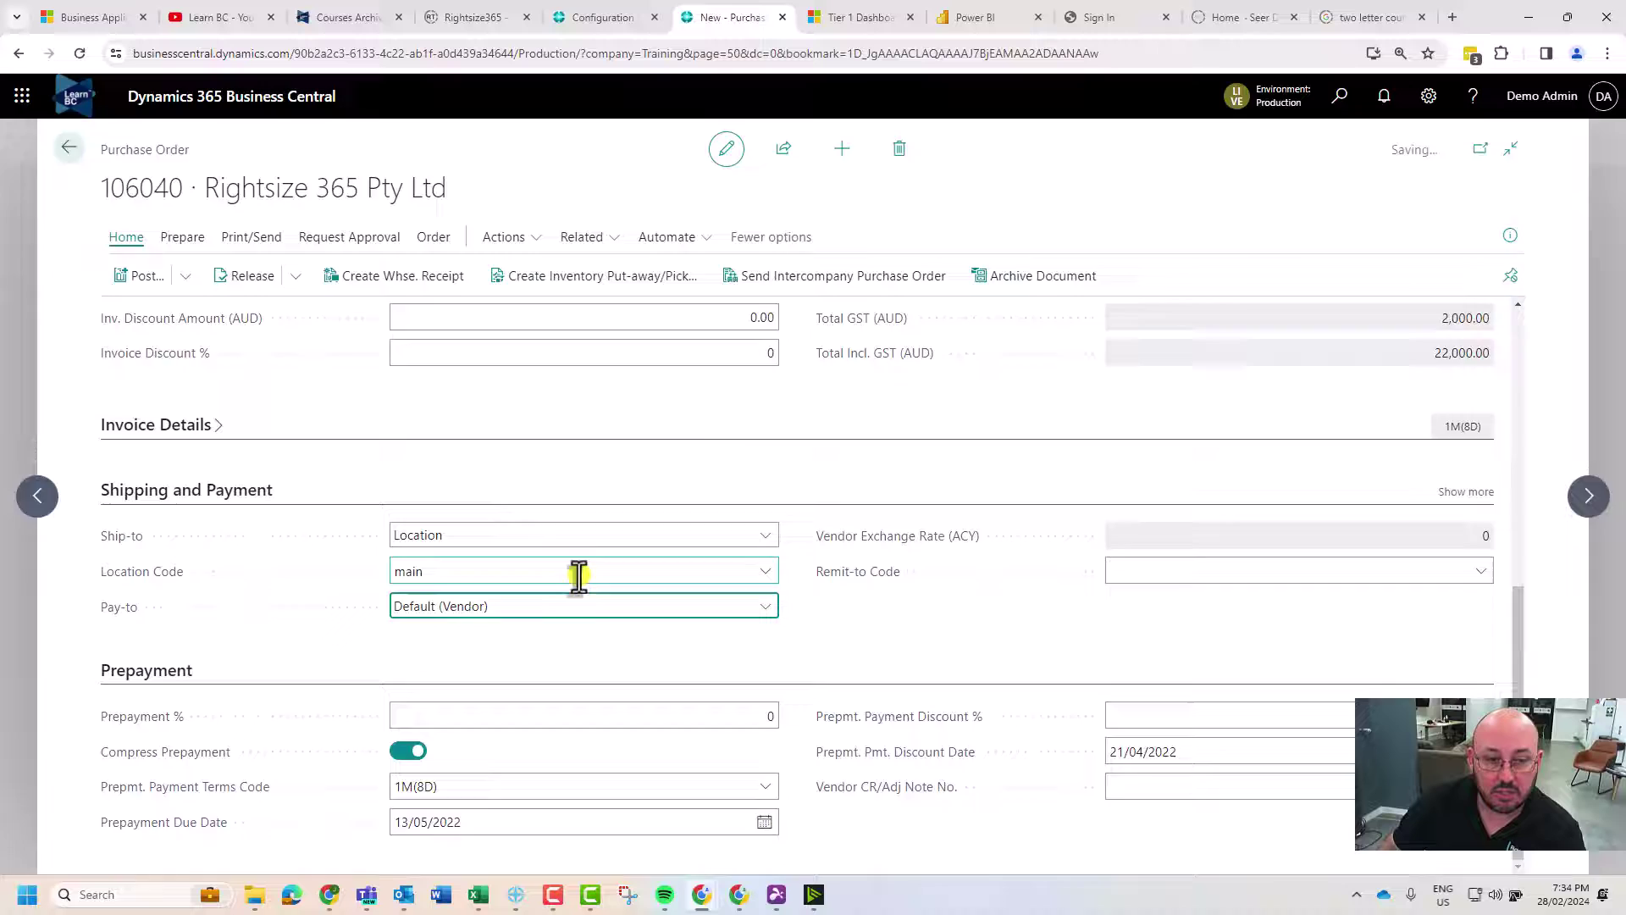
left_click(968, 539)
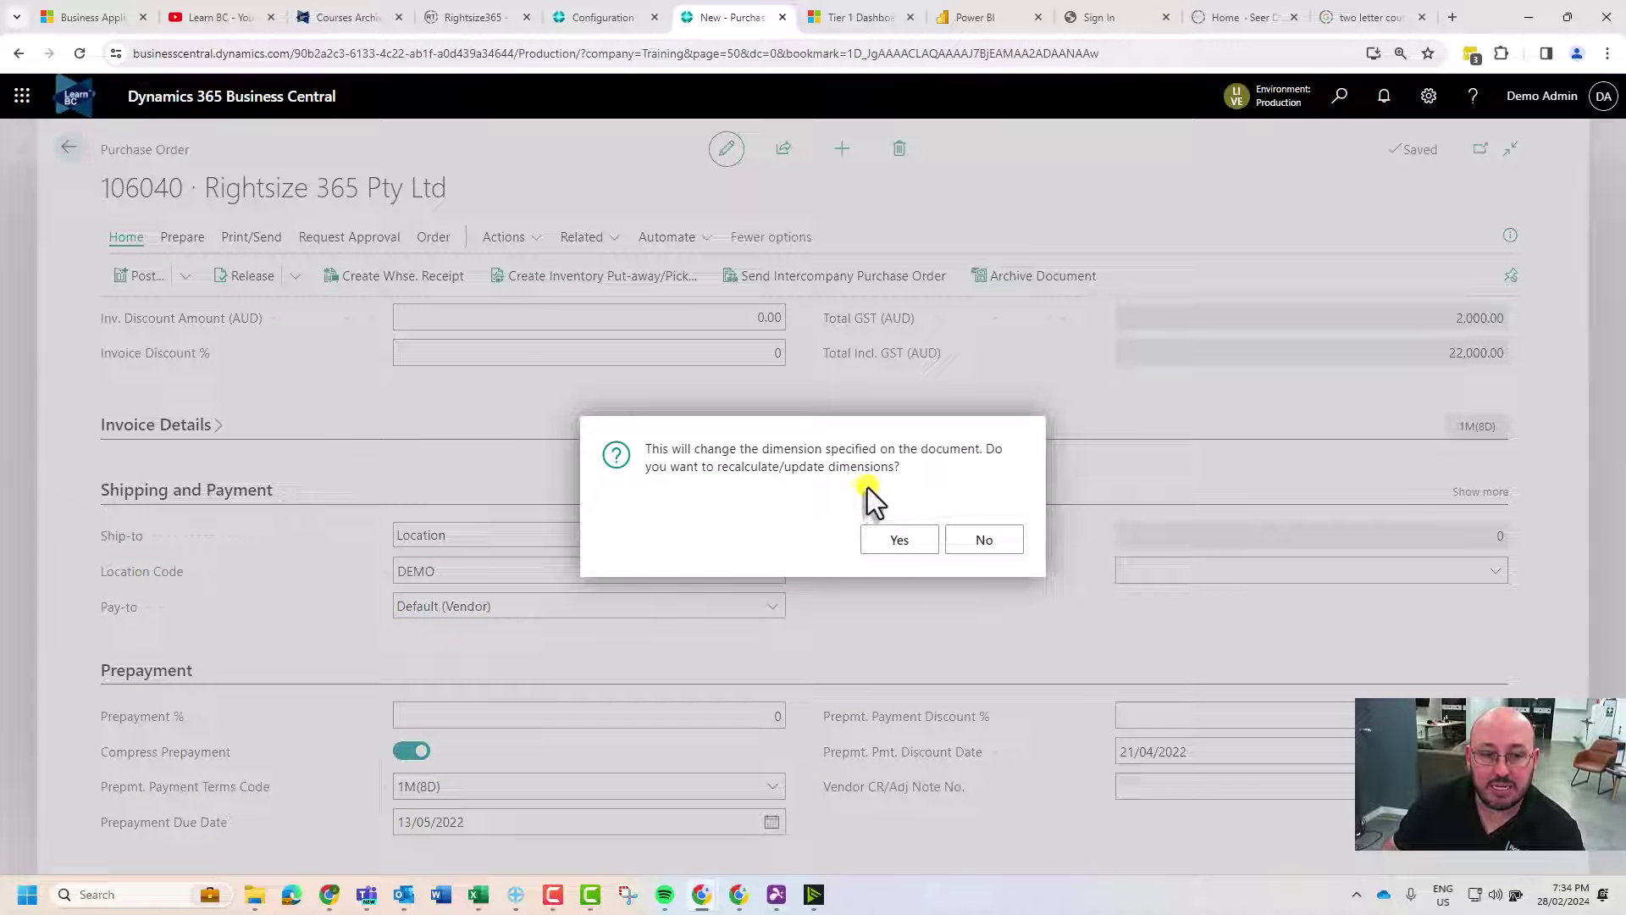
left_click(893, 542)
left_click(900, 547)
Set the line's Location Code to MAIN and show the Line actions
scroll(847, 567, "up", 5)
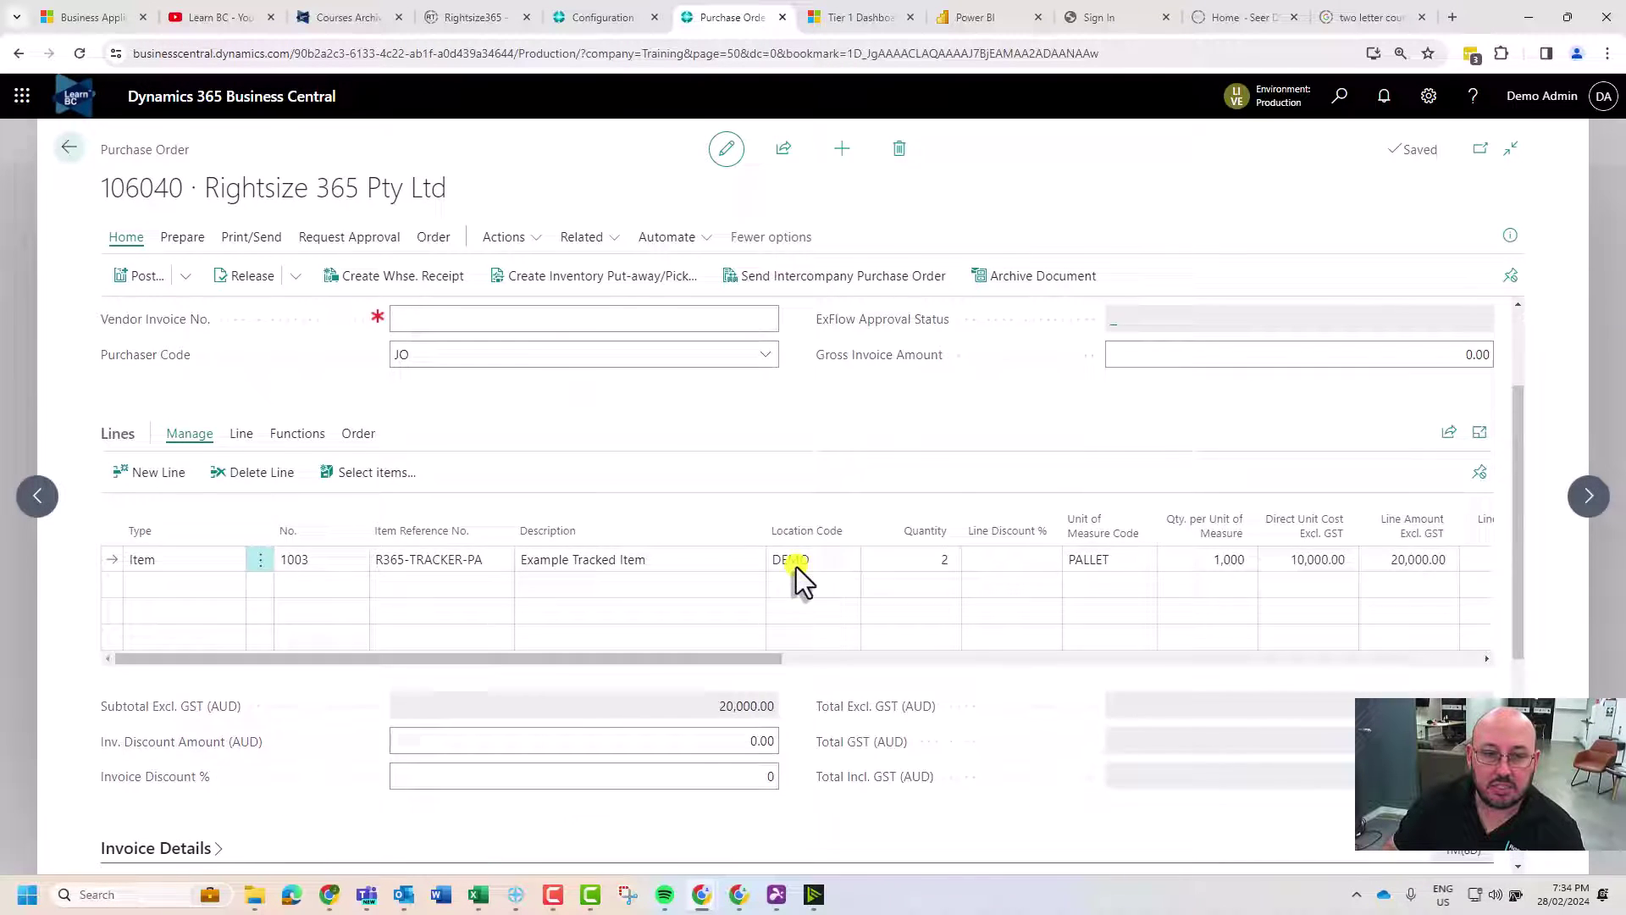
scroll(796, 567, "up", 2)
left_click(828, 716)
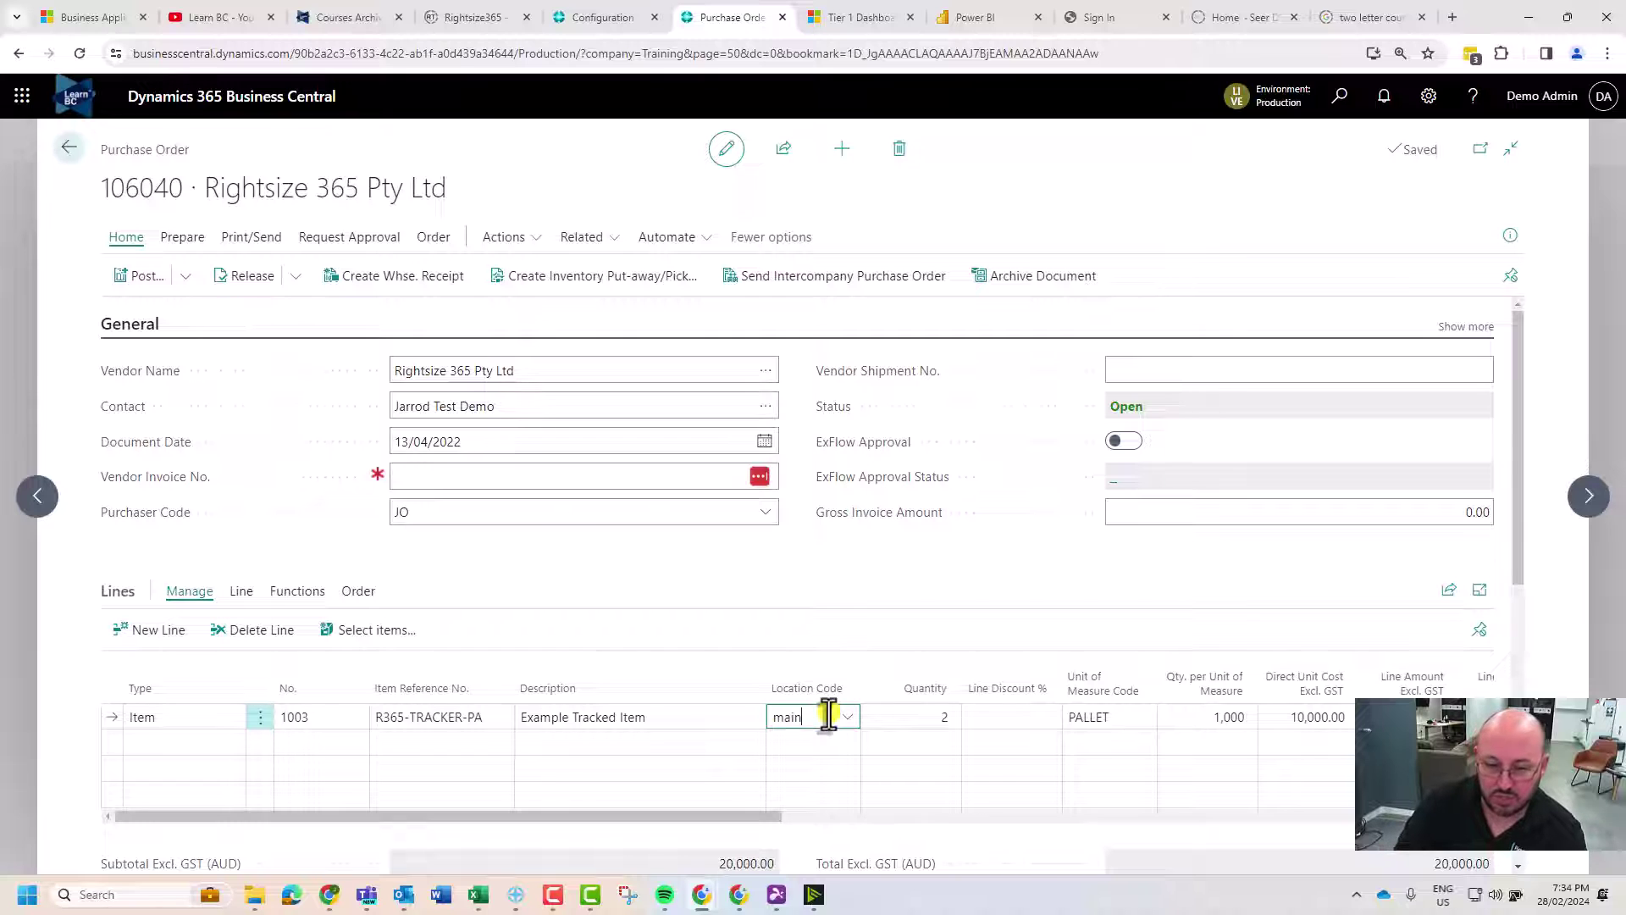
key("Tab")
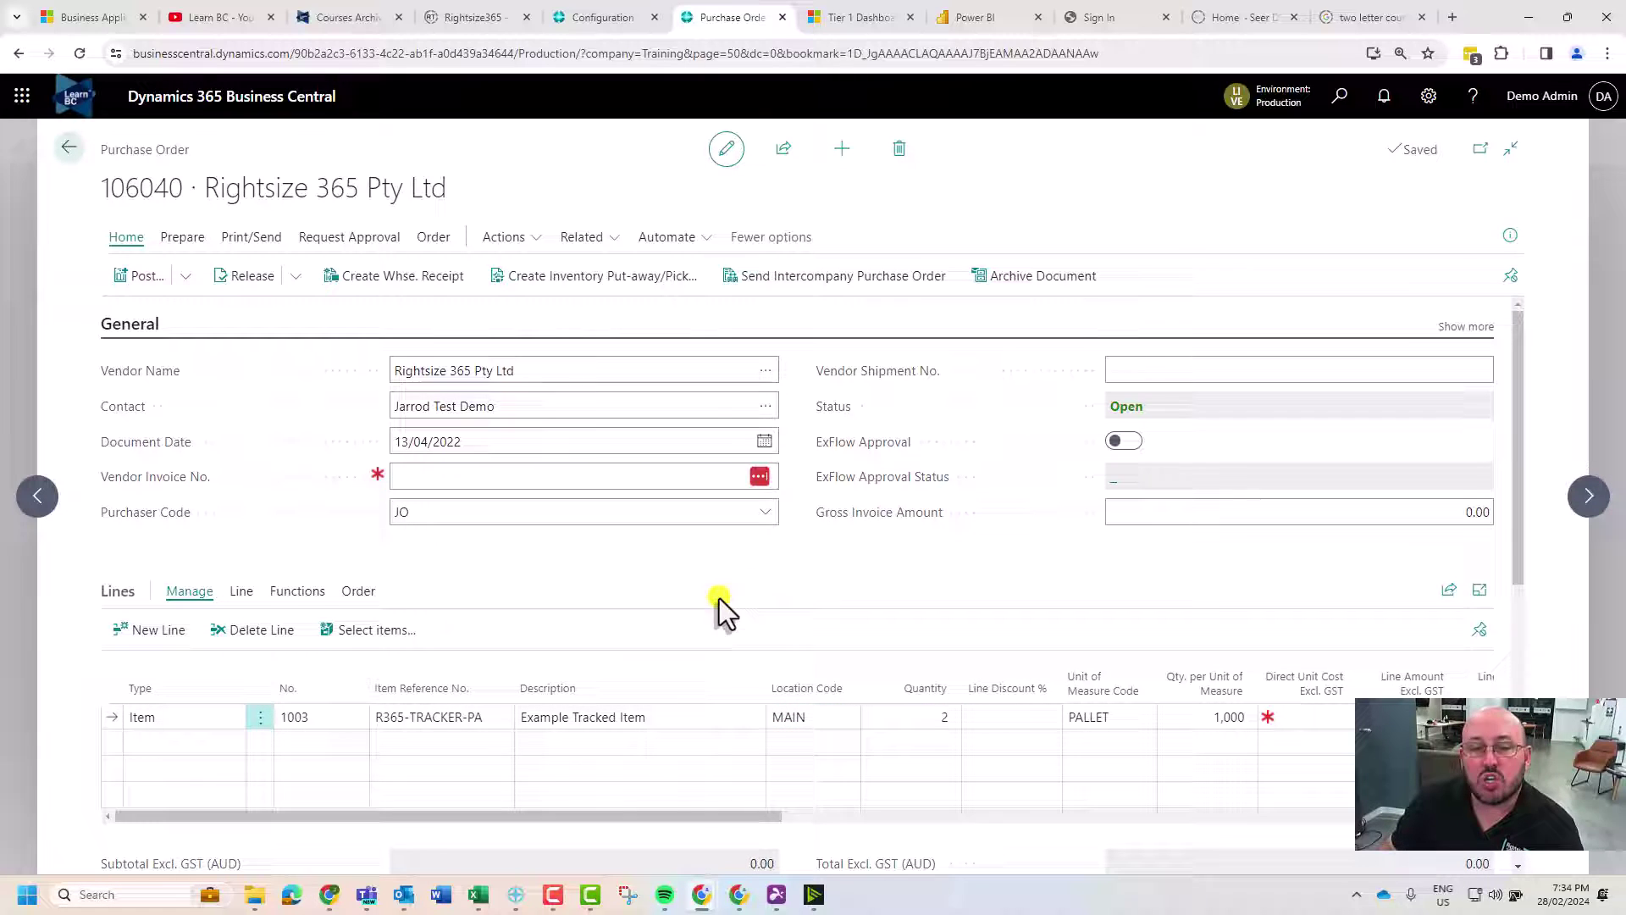
left_click(243, 592)
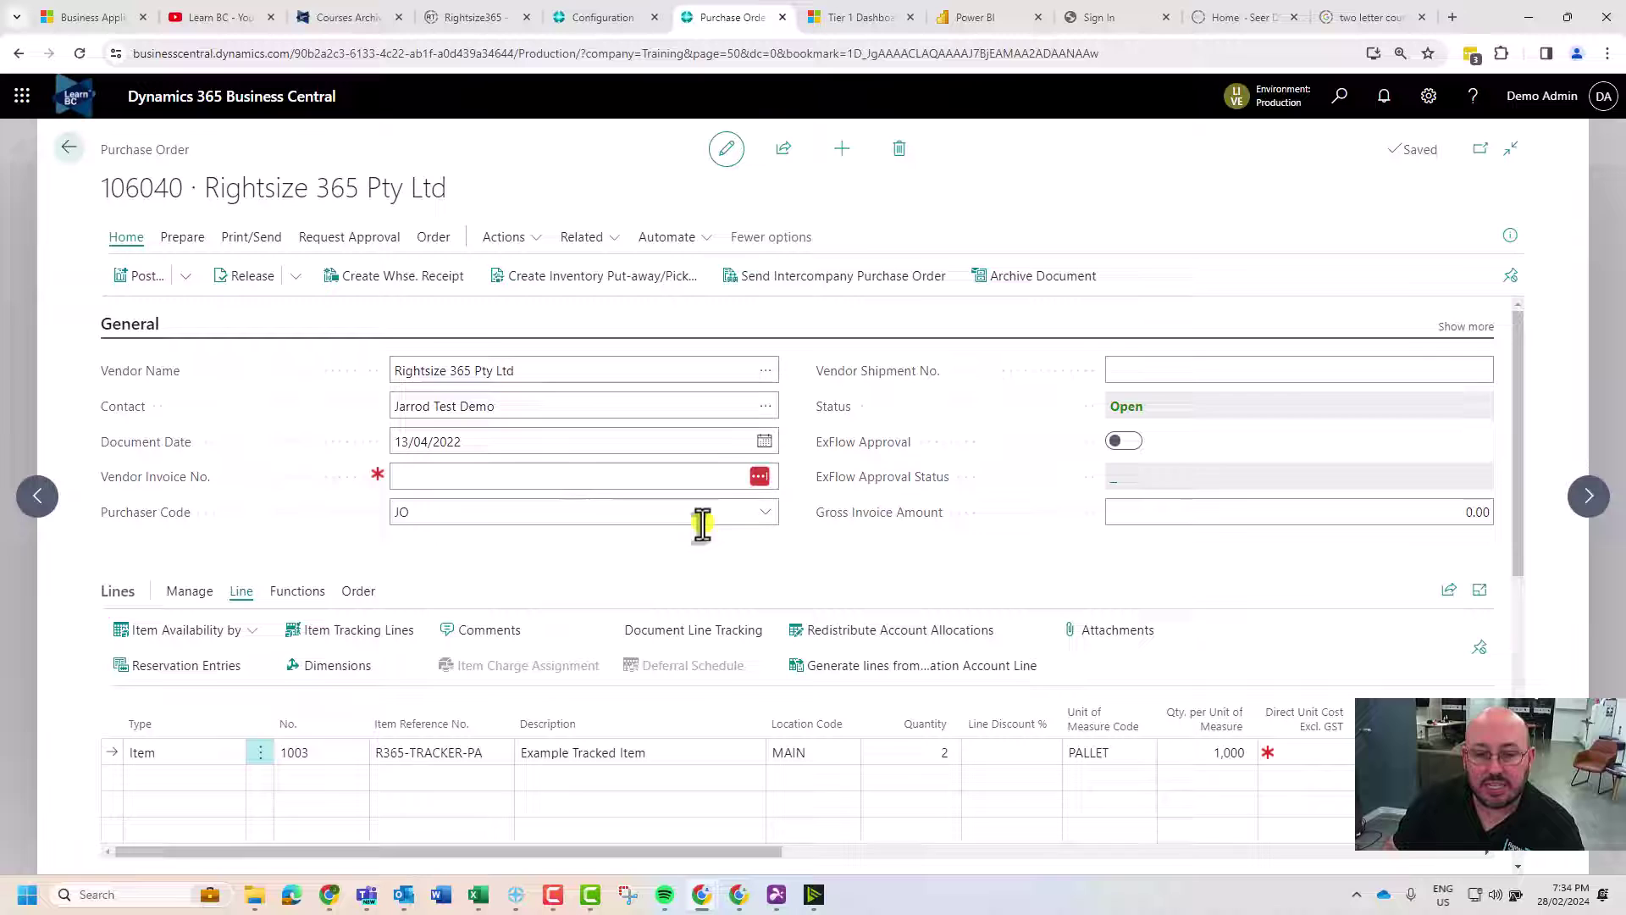
scroll(724, 627, "down", 1)
left_click_drag(746, 761, 947, 769)
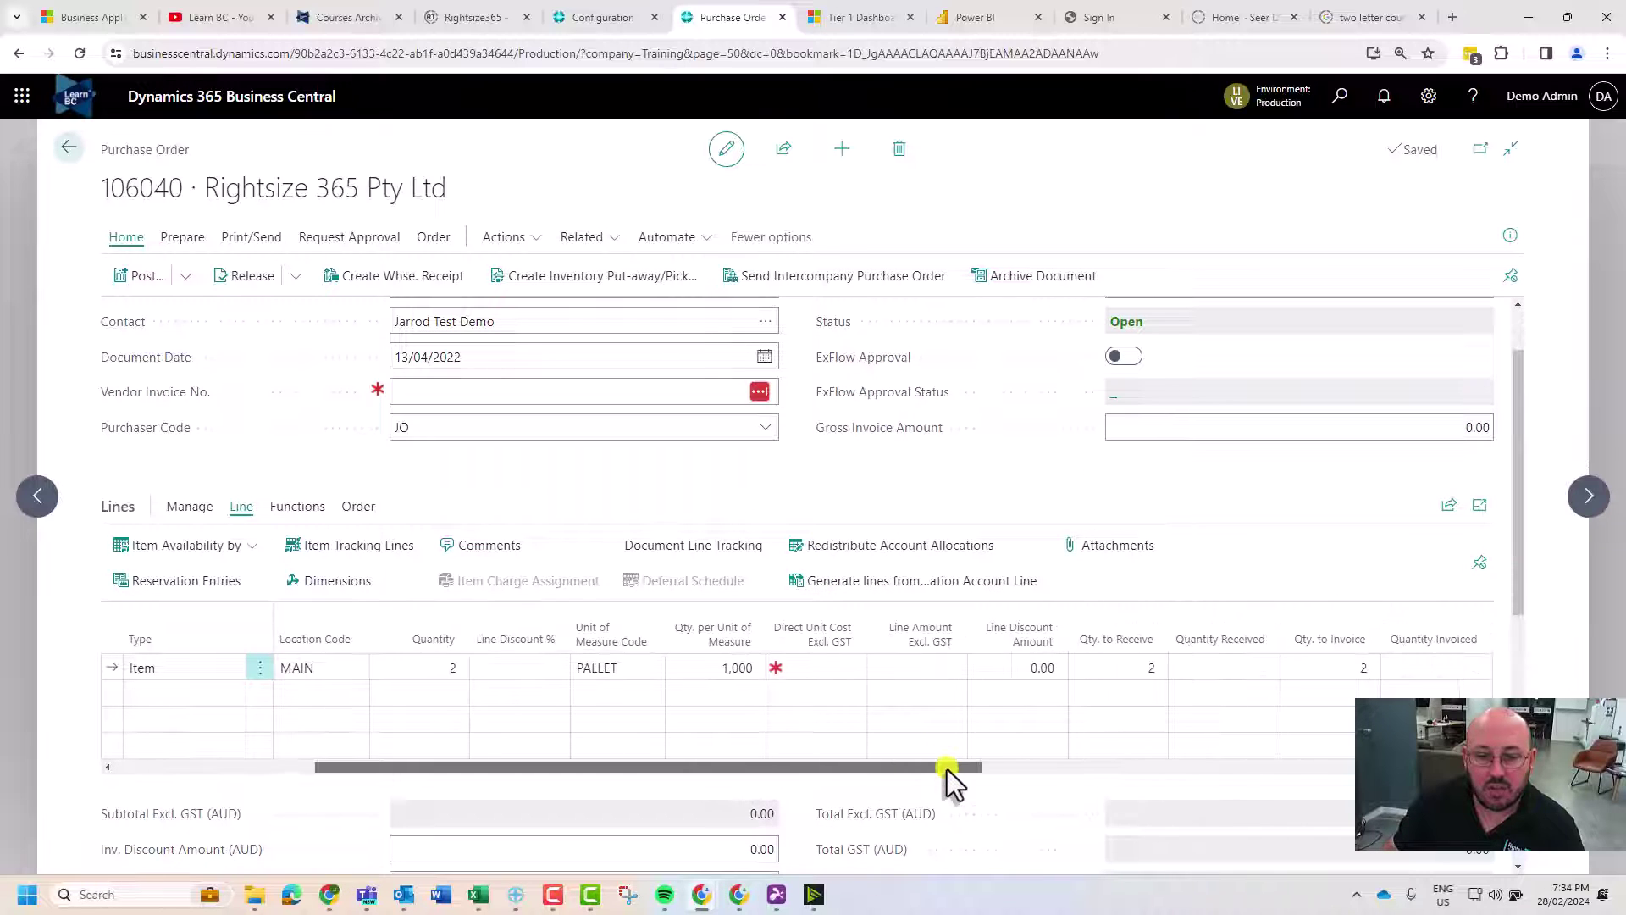
Re-enter 10,000.00 as the MAIN line's unit cost and check Qty. to Receive shows 2
left_click(813, 667)
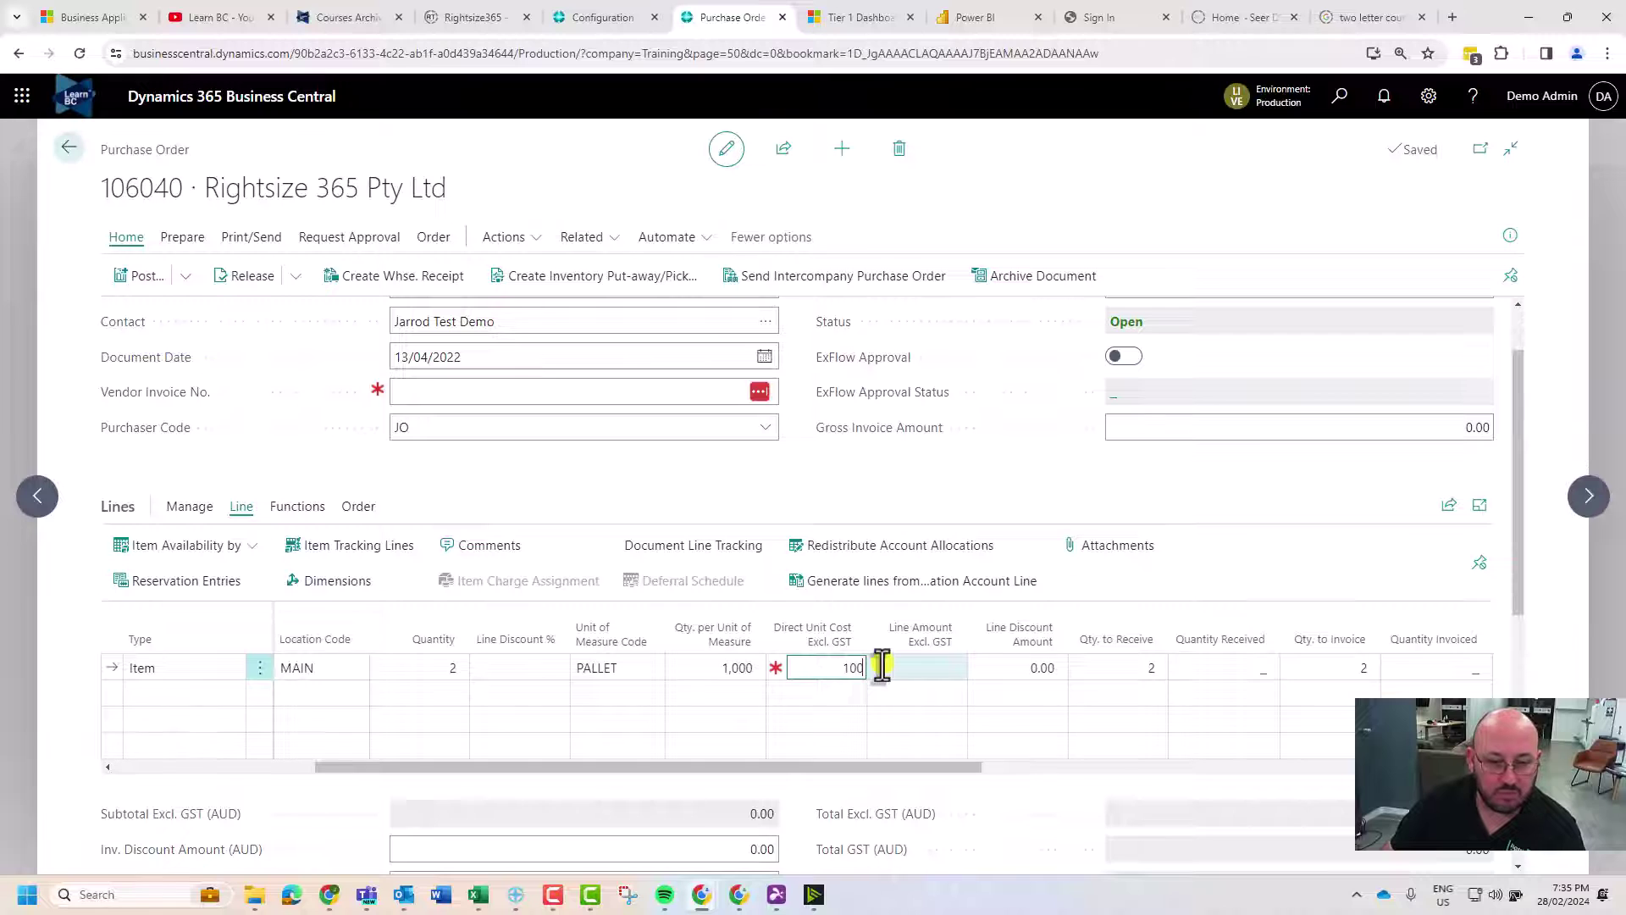
left_click(881, 667)
key("Tab")
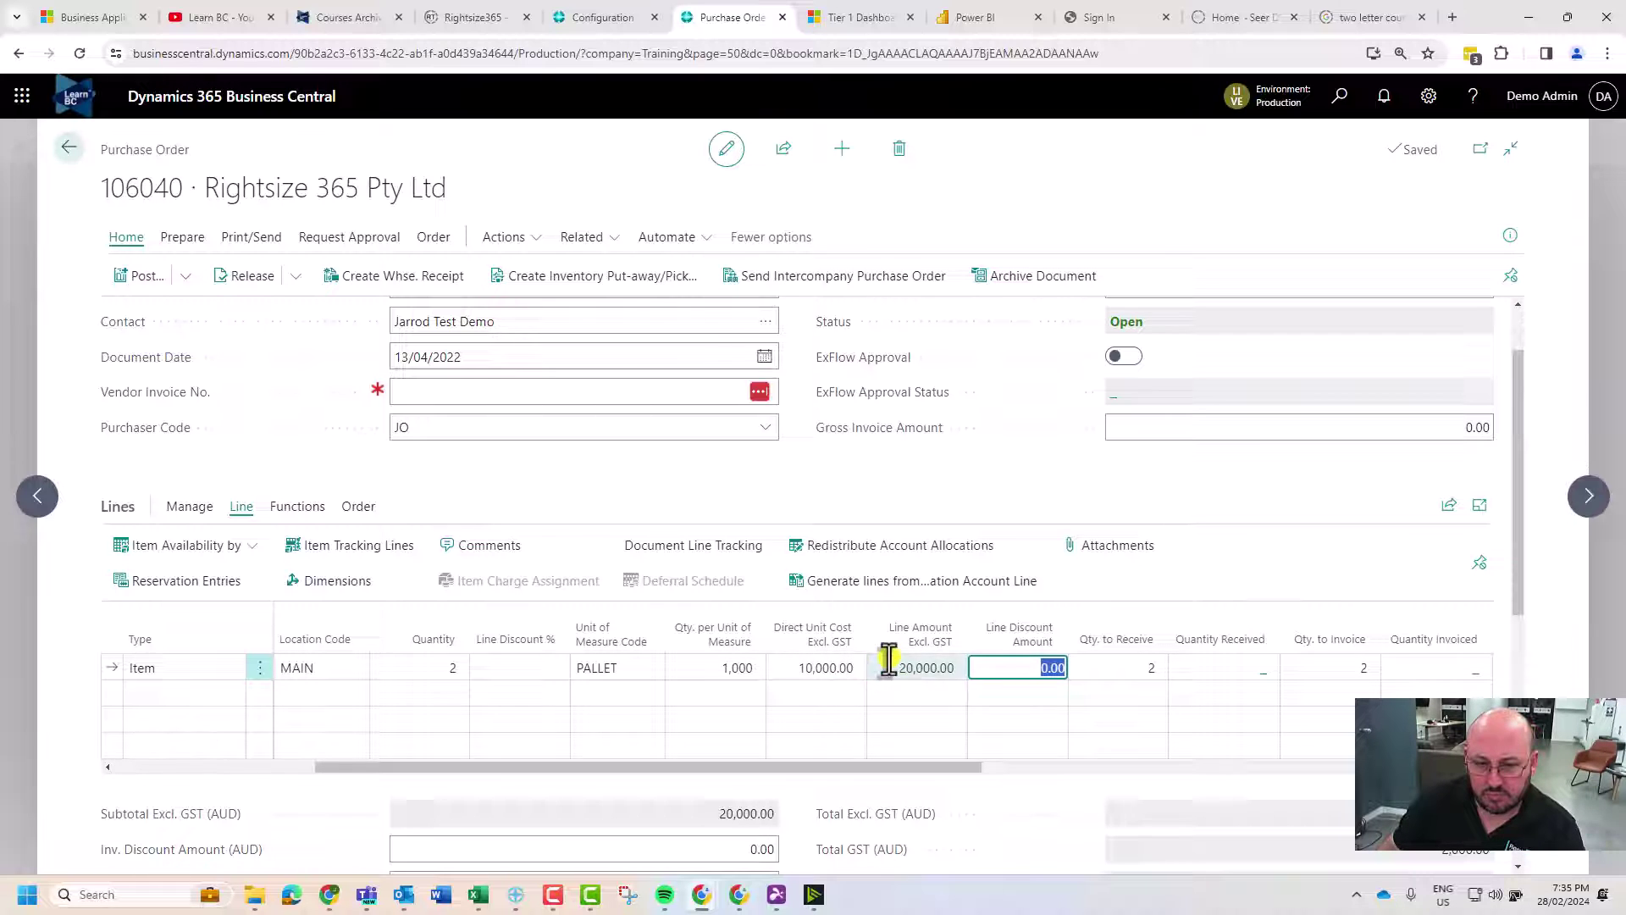
left_click(1152, 668)
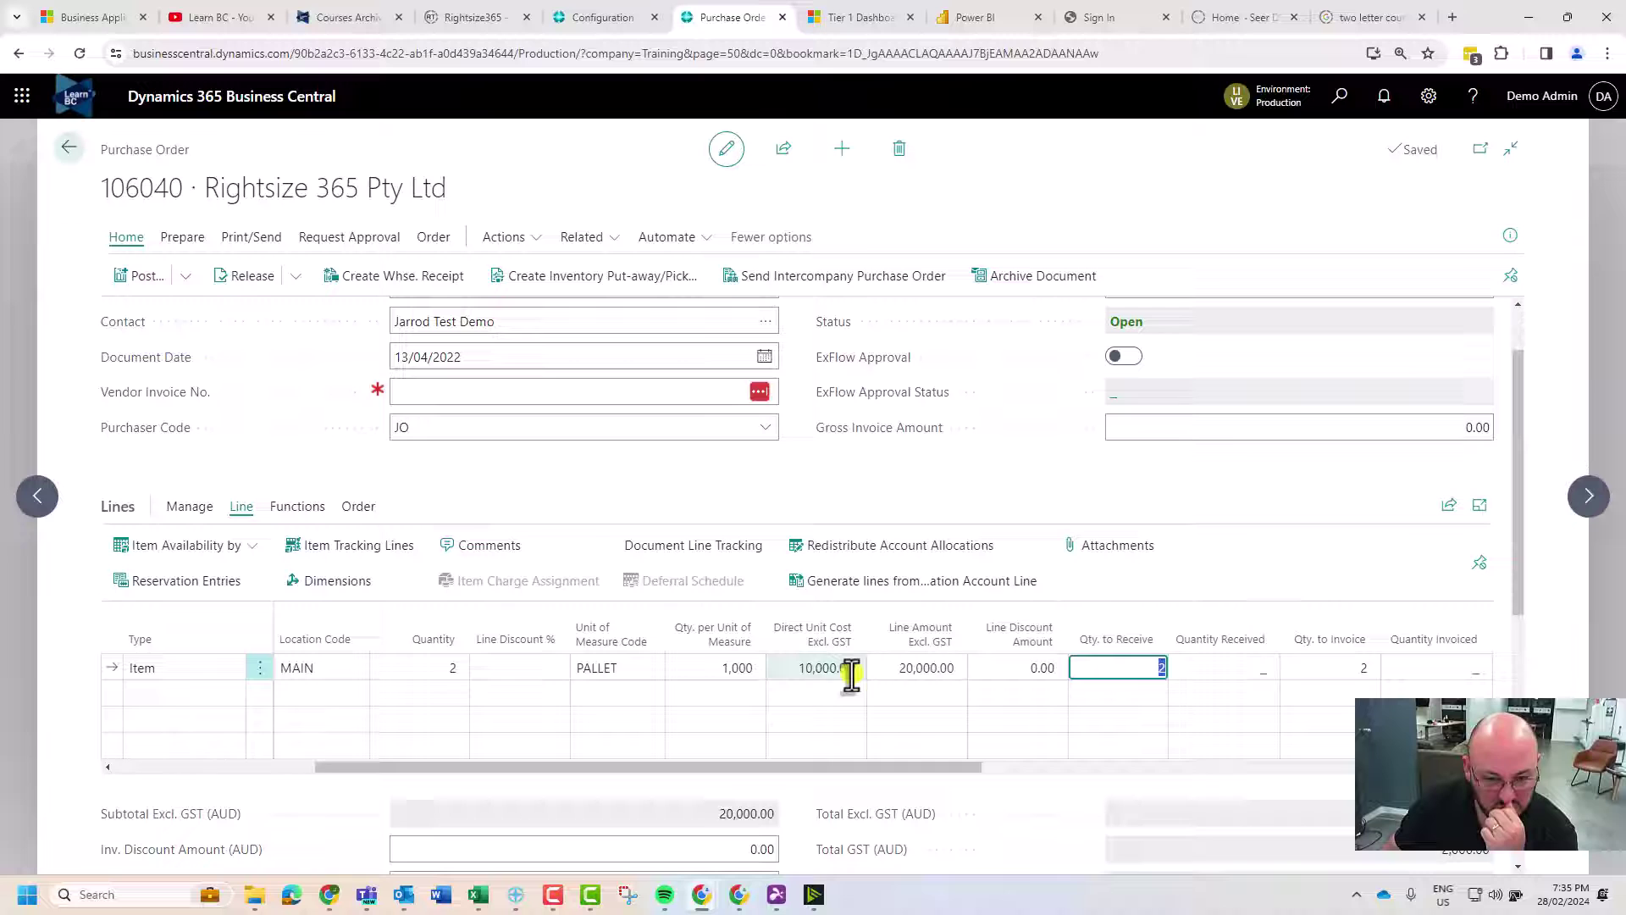
mouse_move(907, 769)
left_mouse_down()
mouse_move(785, 773)
mouse_move(918, 774)
left_mouse_up()
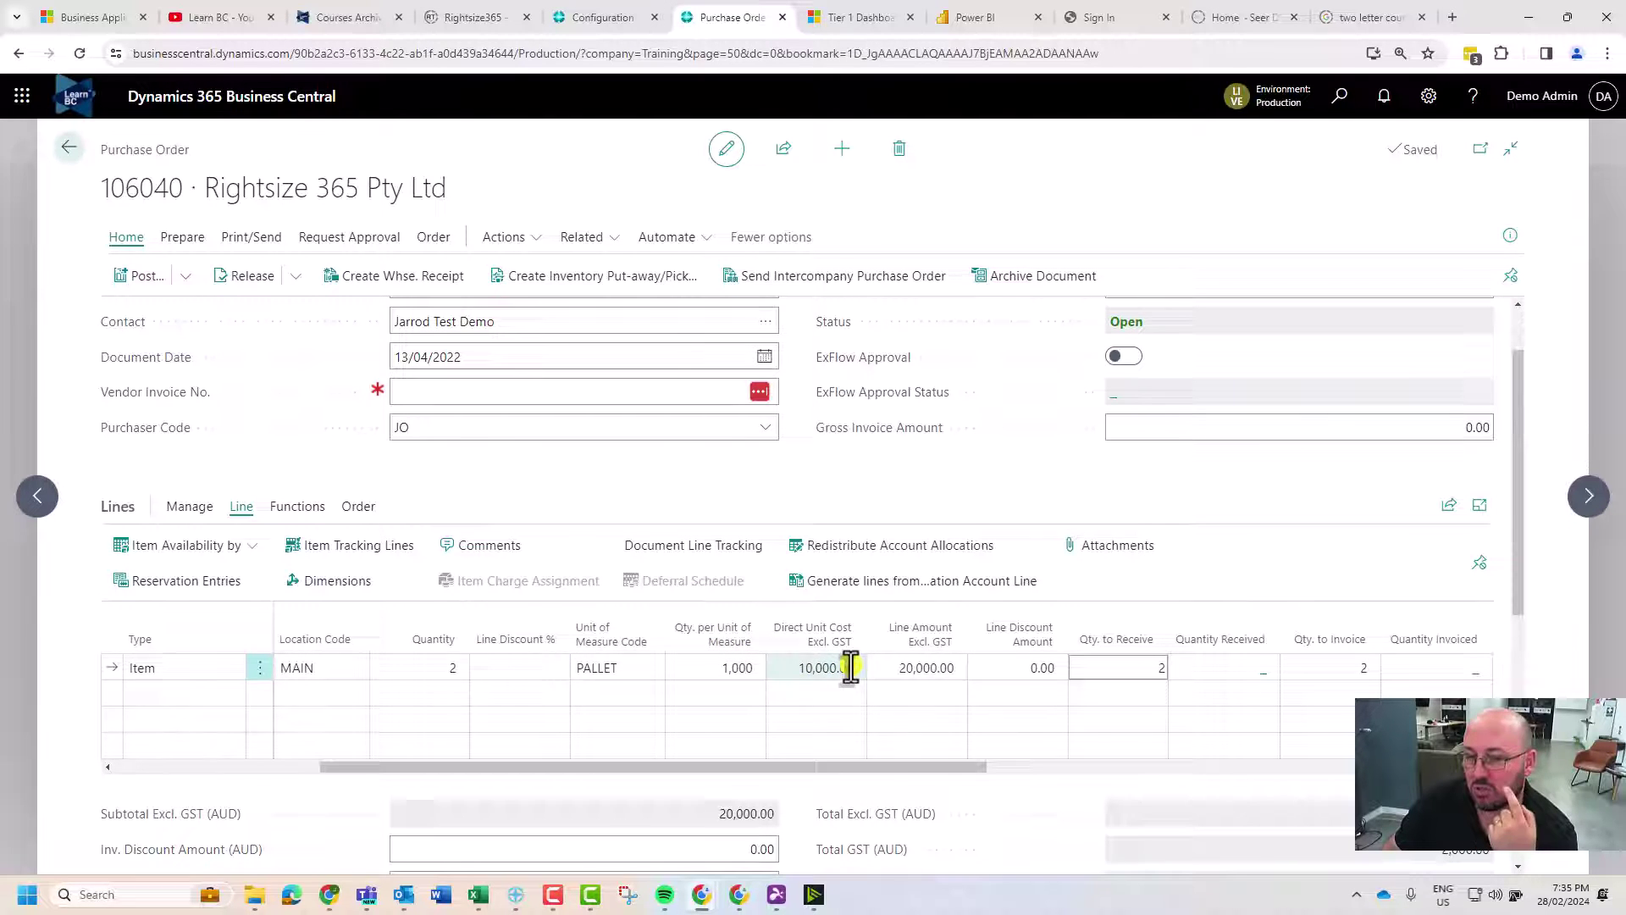
left_click_drag(952, 769, 770, 769)
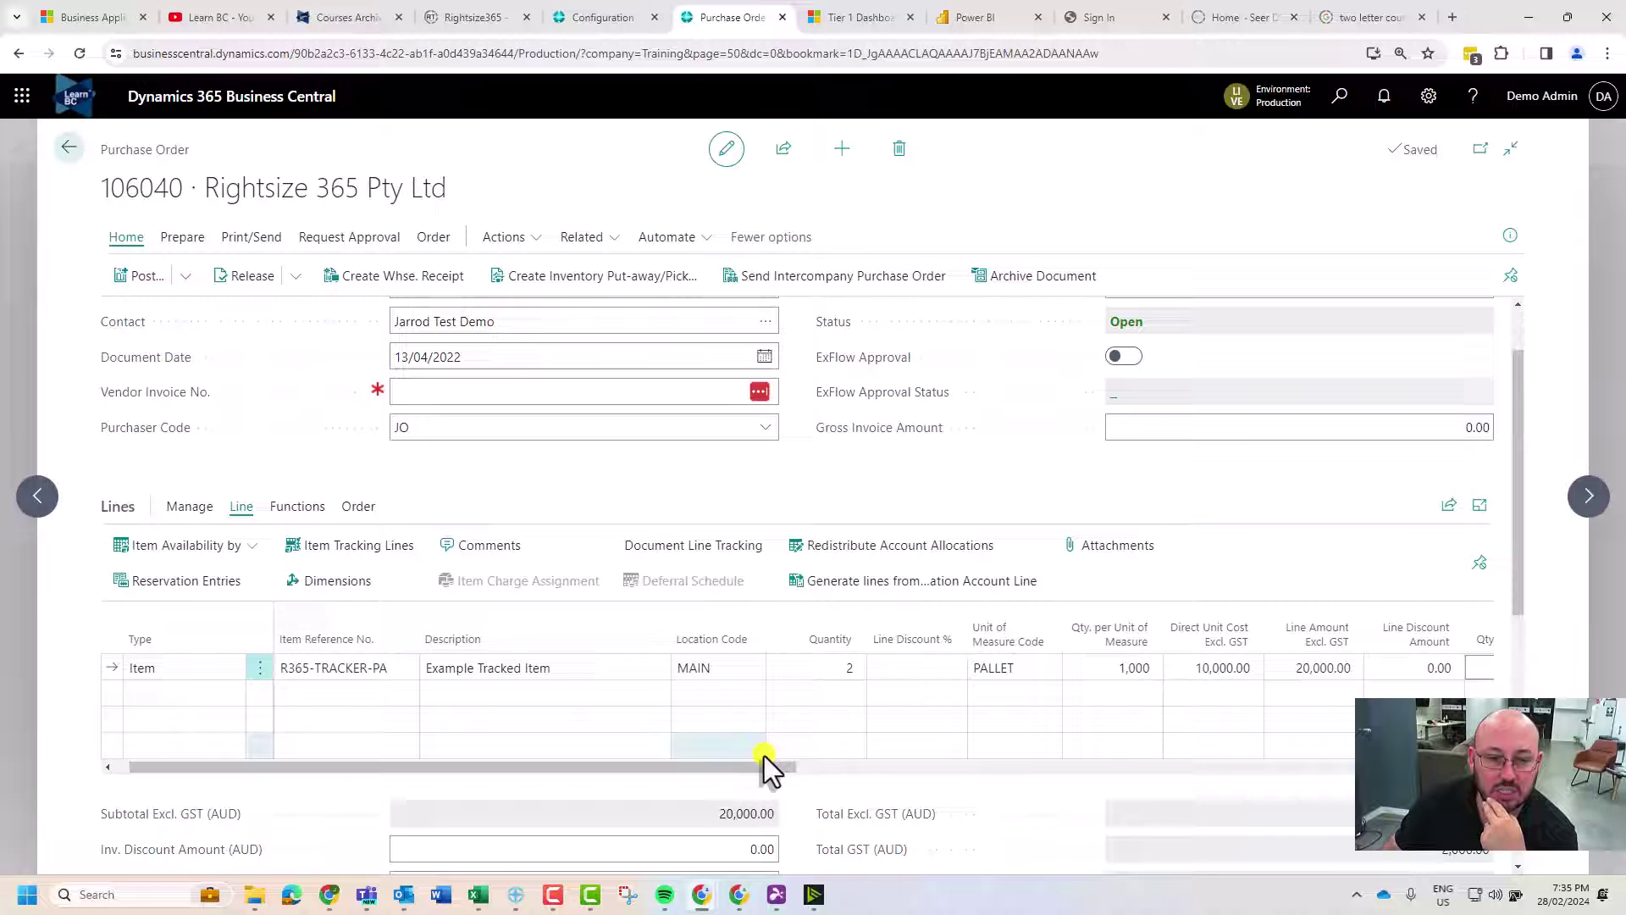
Try posting the order as Receive only, which fails for the missing lot number
scroll(514, 466, "up", 2)
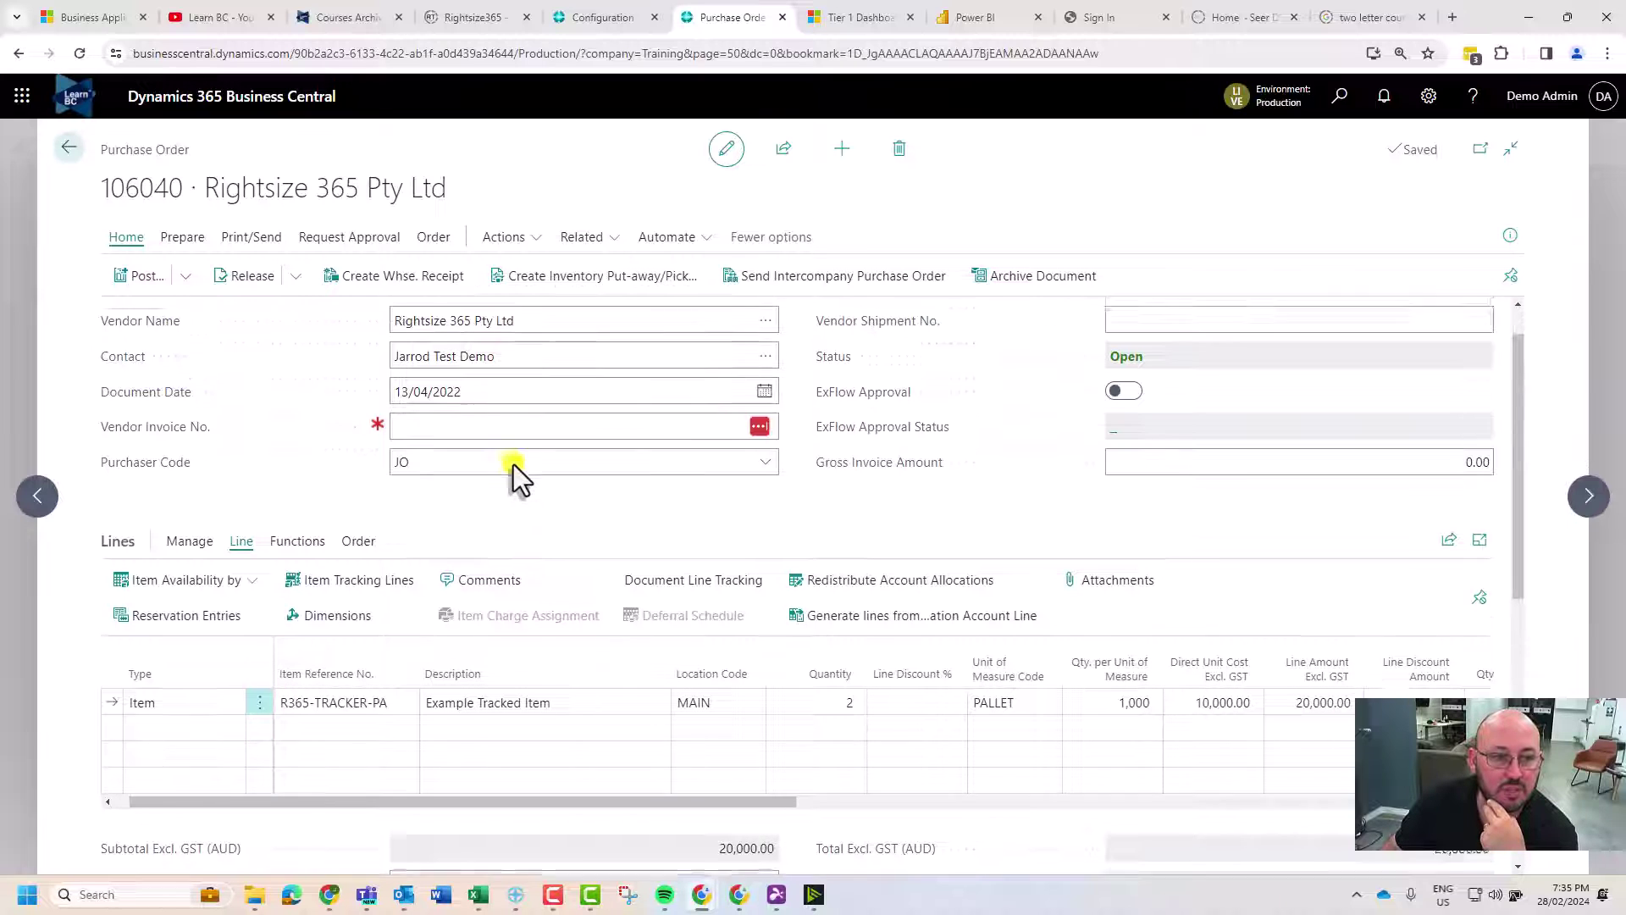
left_click(142, 278)
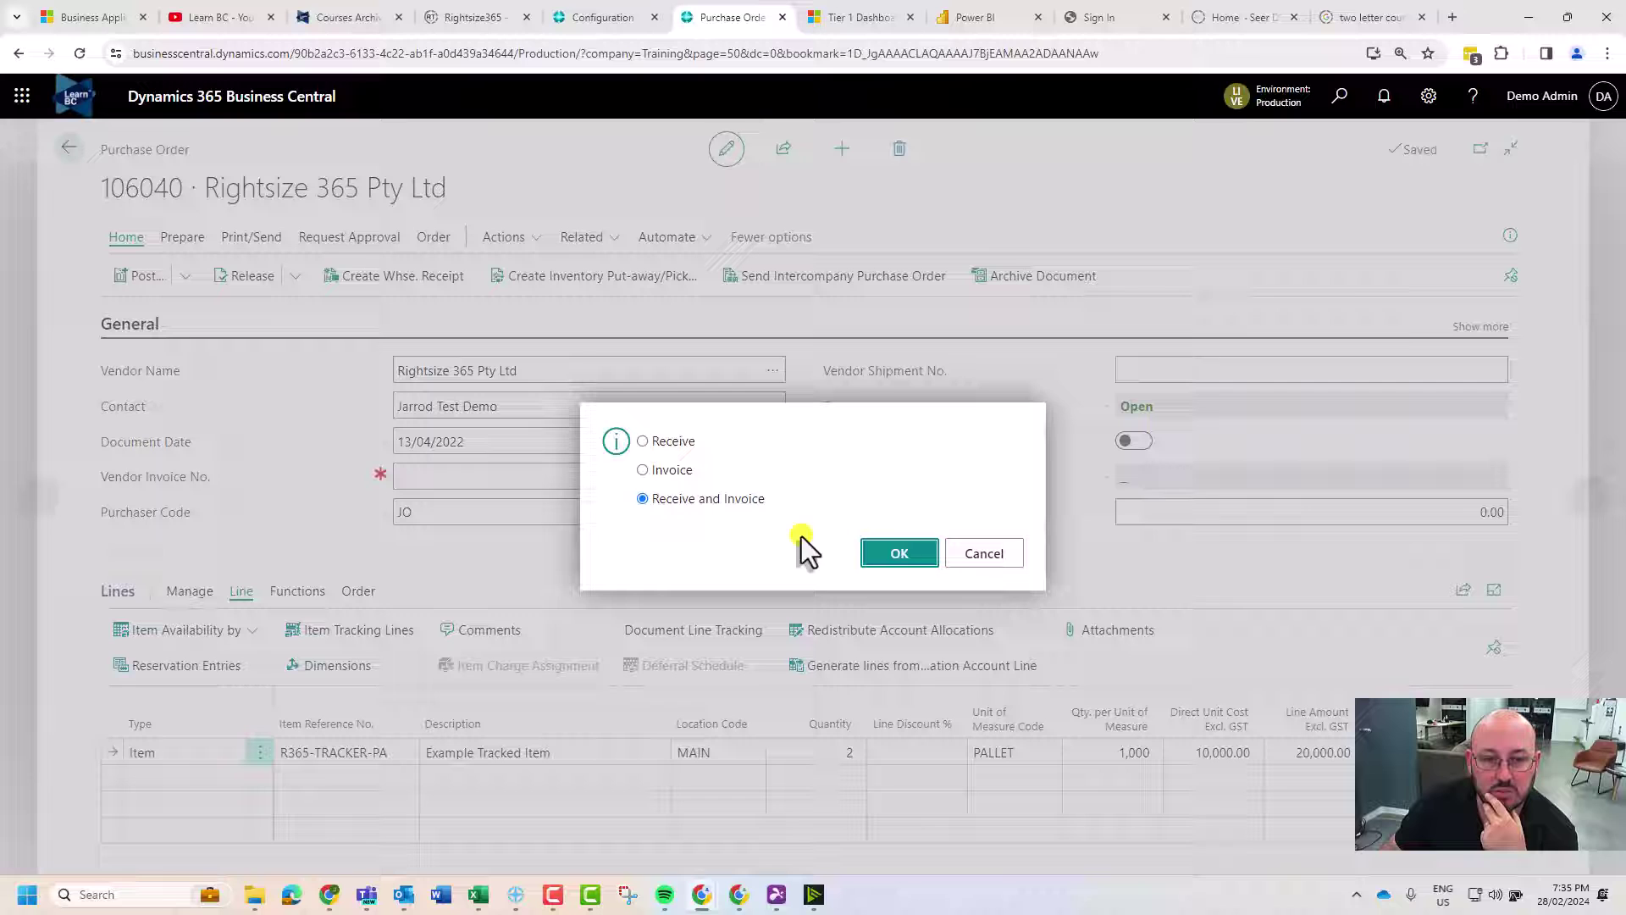
left_click(674, 442)
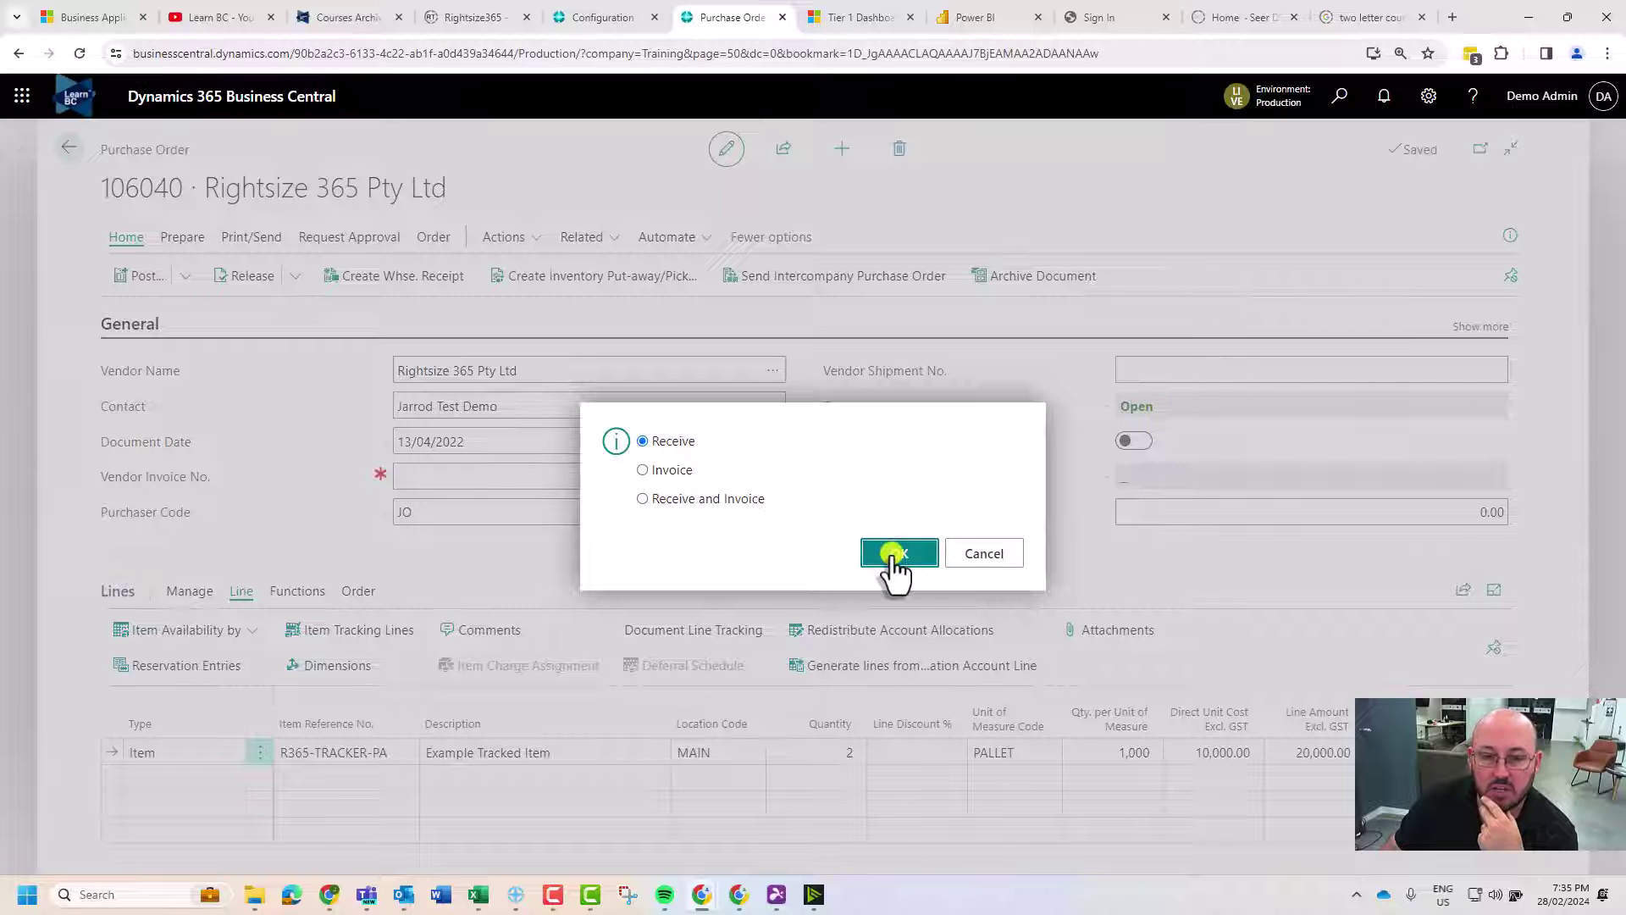
left_click(895, 555)
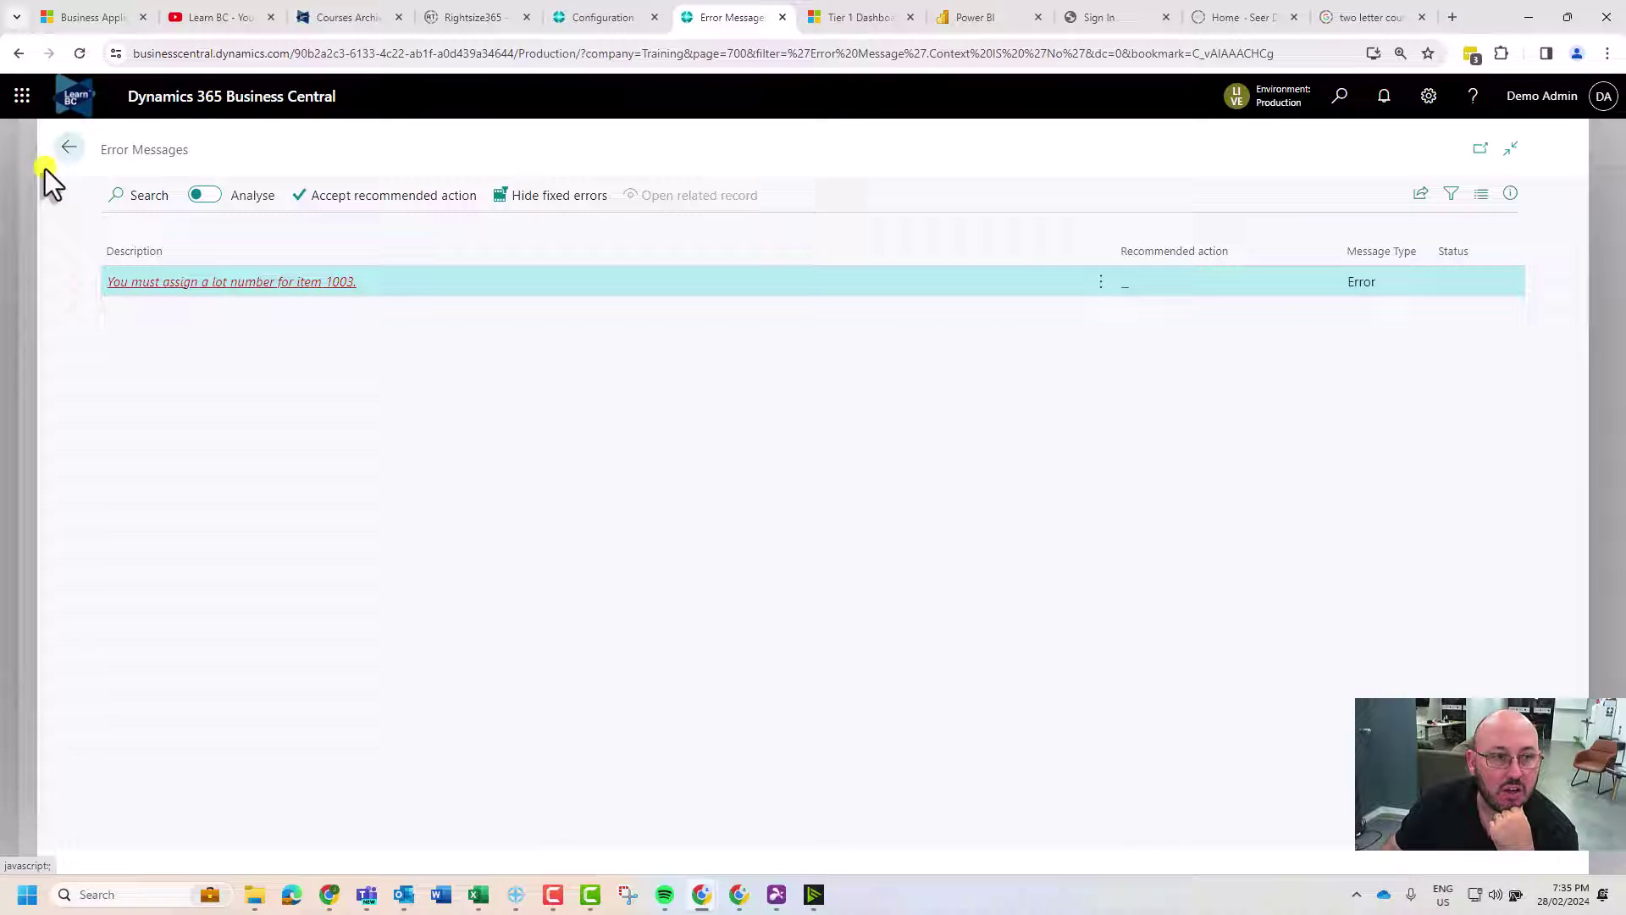
Go back from Error Messages to order 106040 and bring up its Line actions
left_click(67, 151)
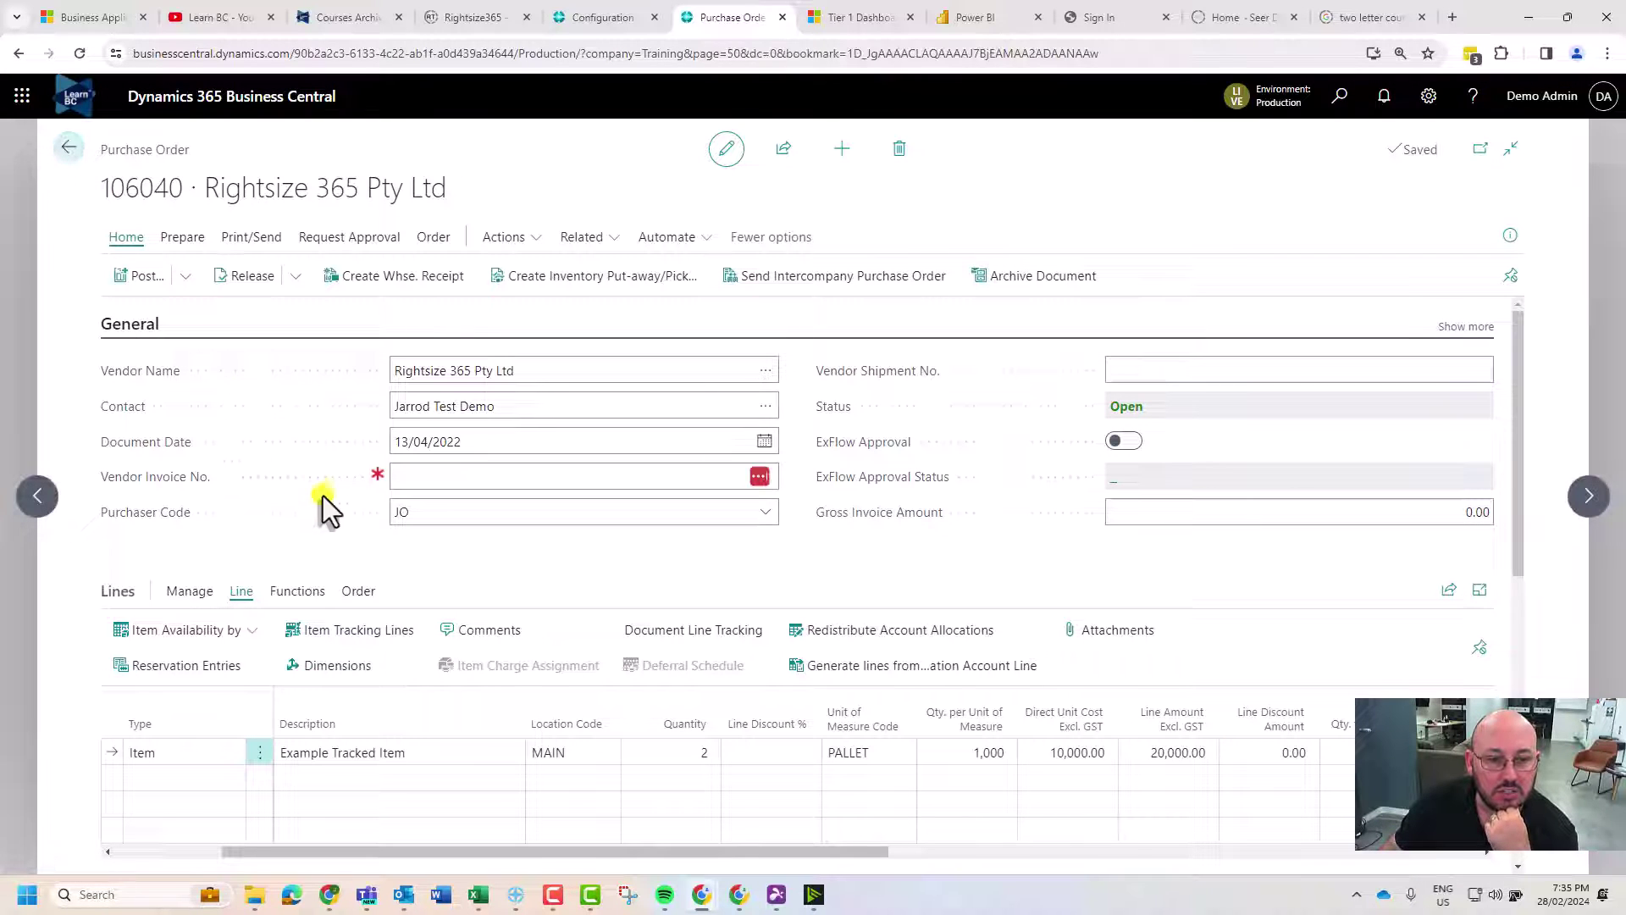
left_click(356, 591)
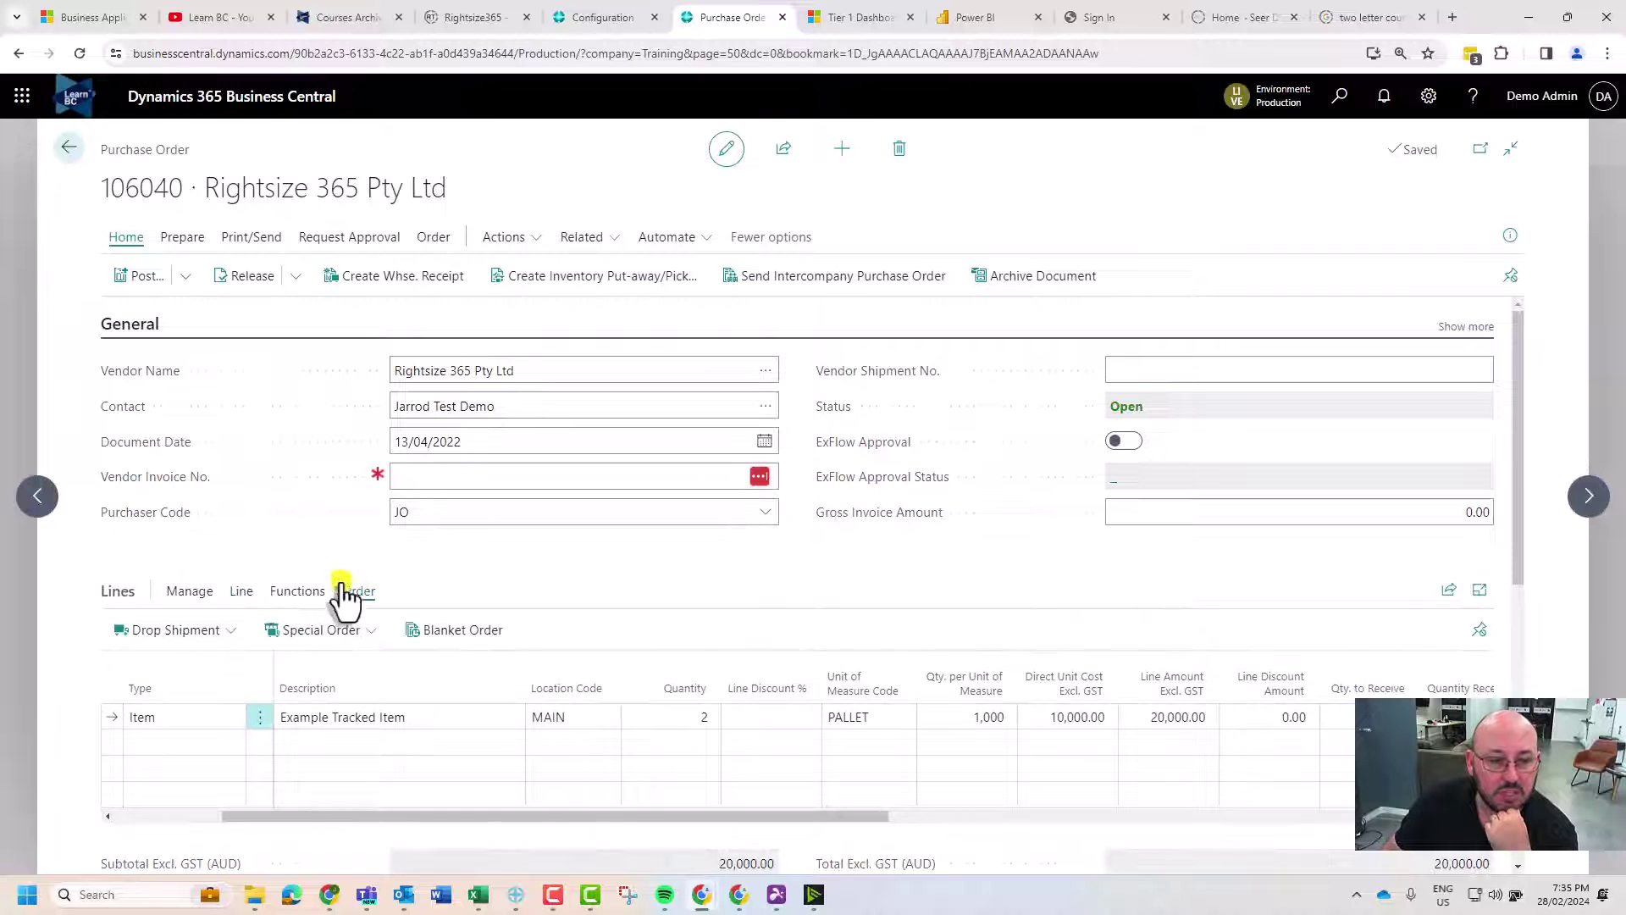
left_click(292, 590)
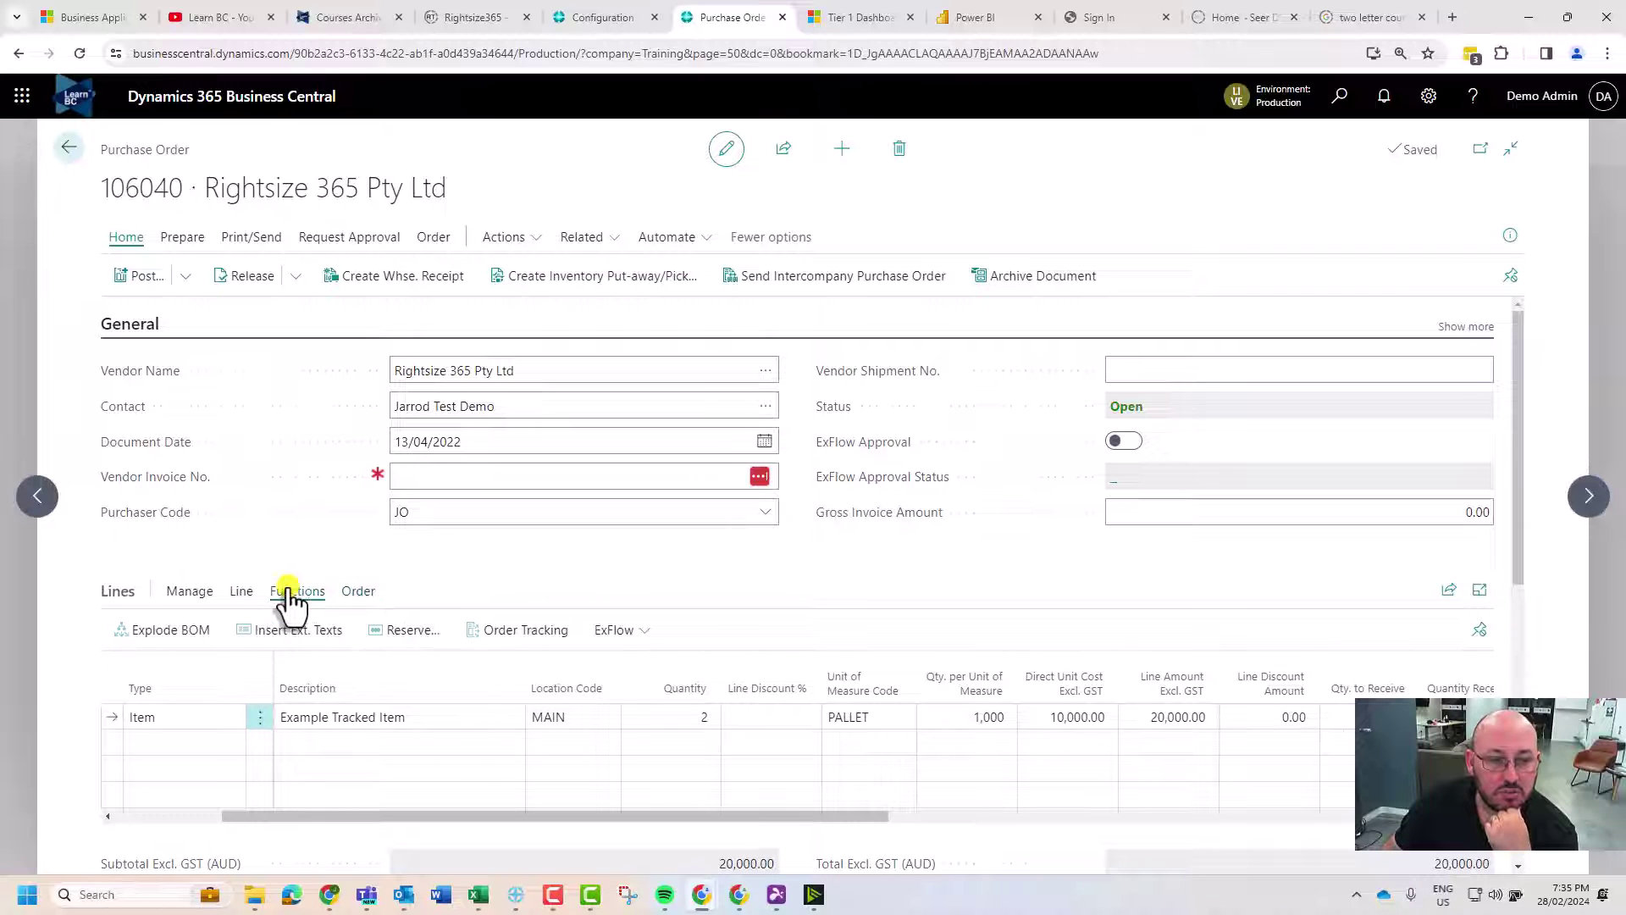
left_click(243, 591)
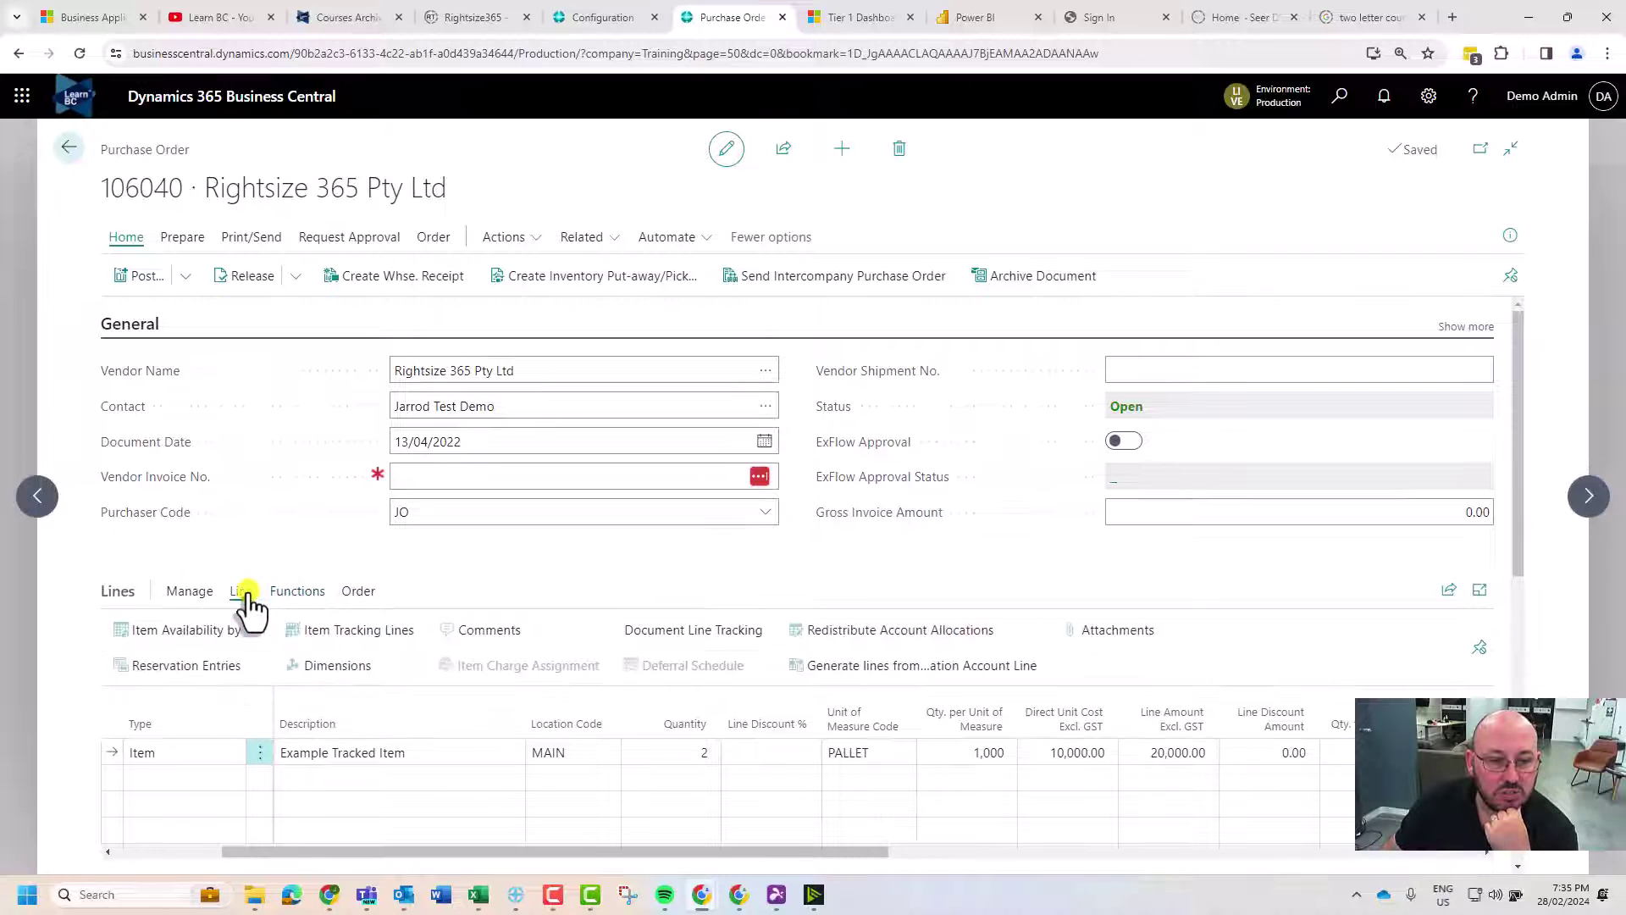
In Item Tracking Lines, assign lot TESTING a quantity of 1000
left_click(364, 631)
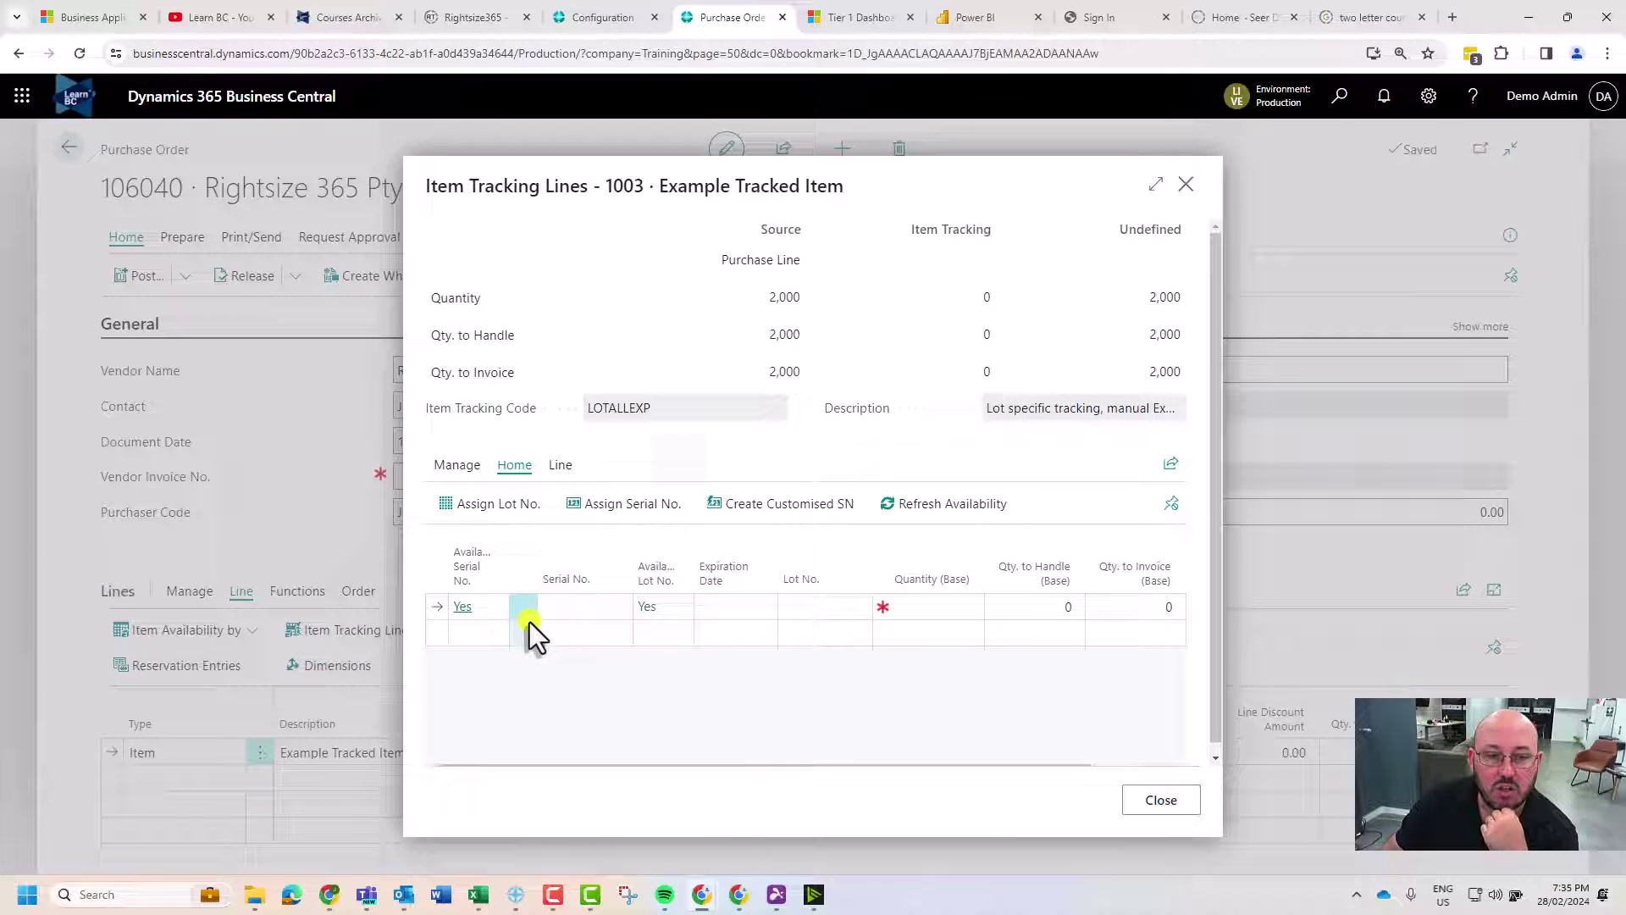
left_click(515, 508)
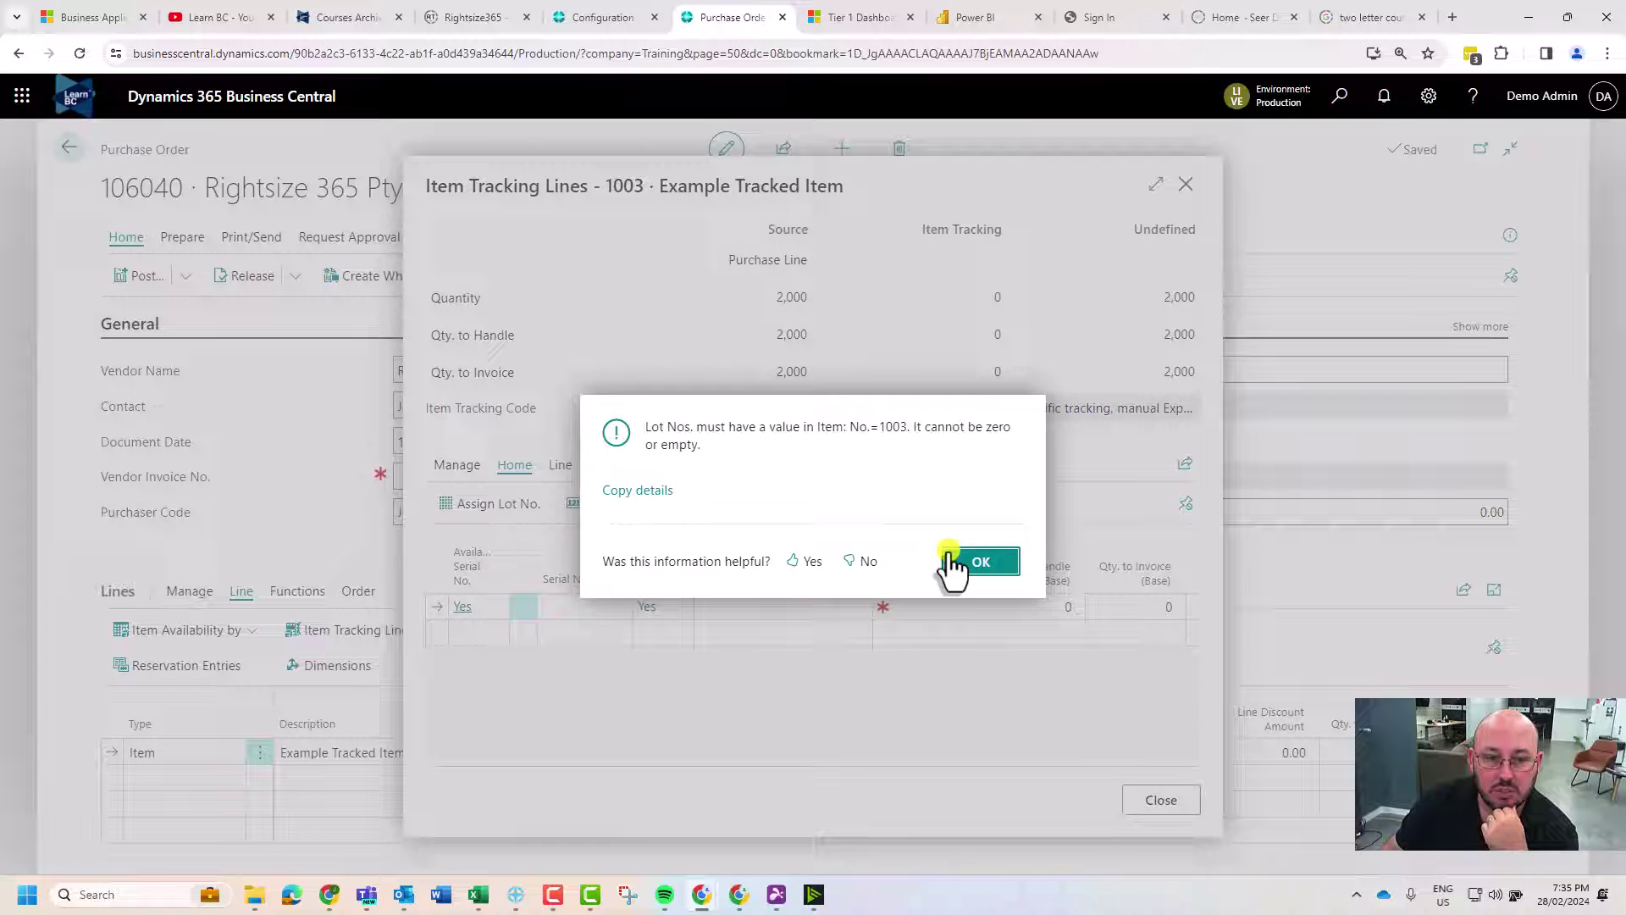
left_click(980, 563)
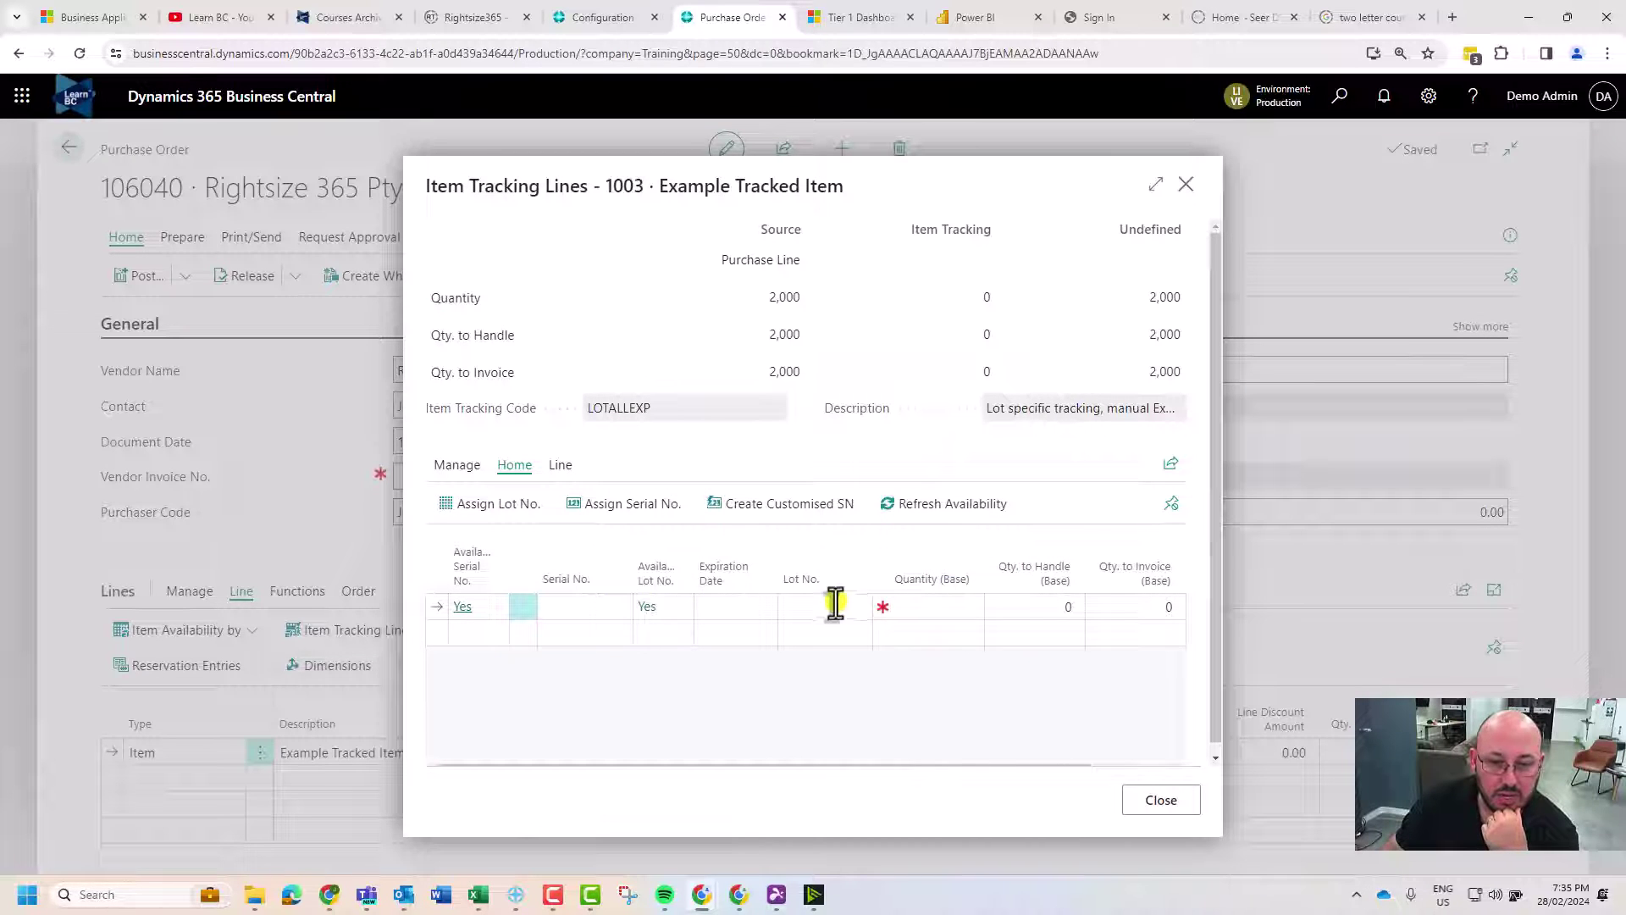
left_click(835, 604)
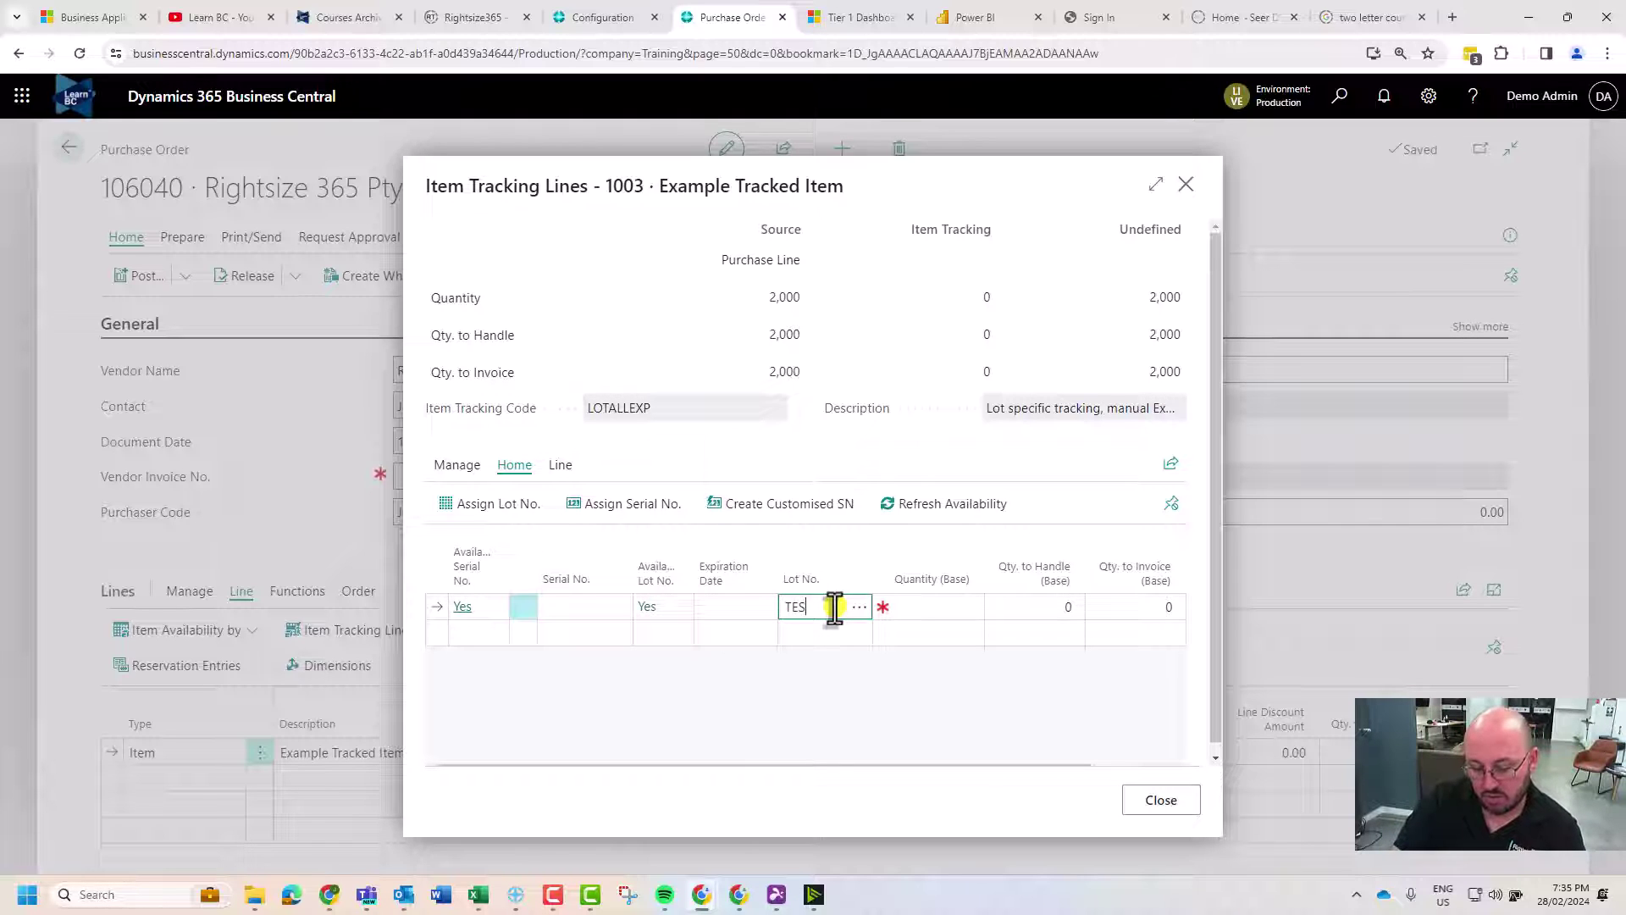
left_click(929, 614)
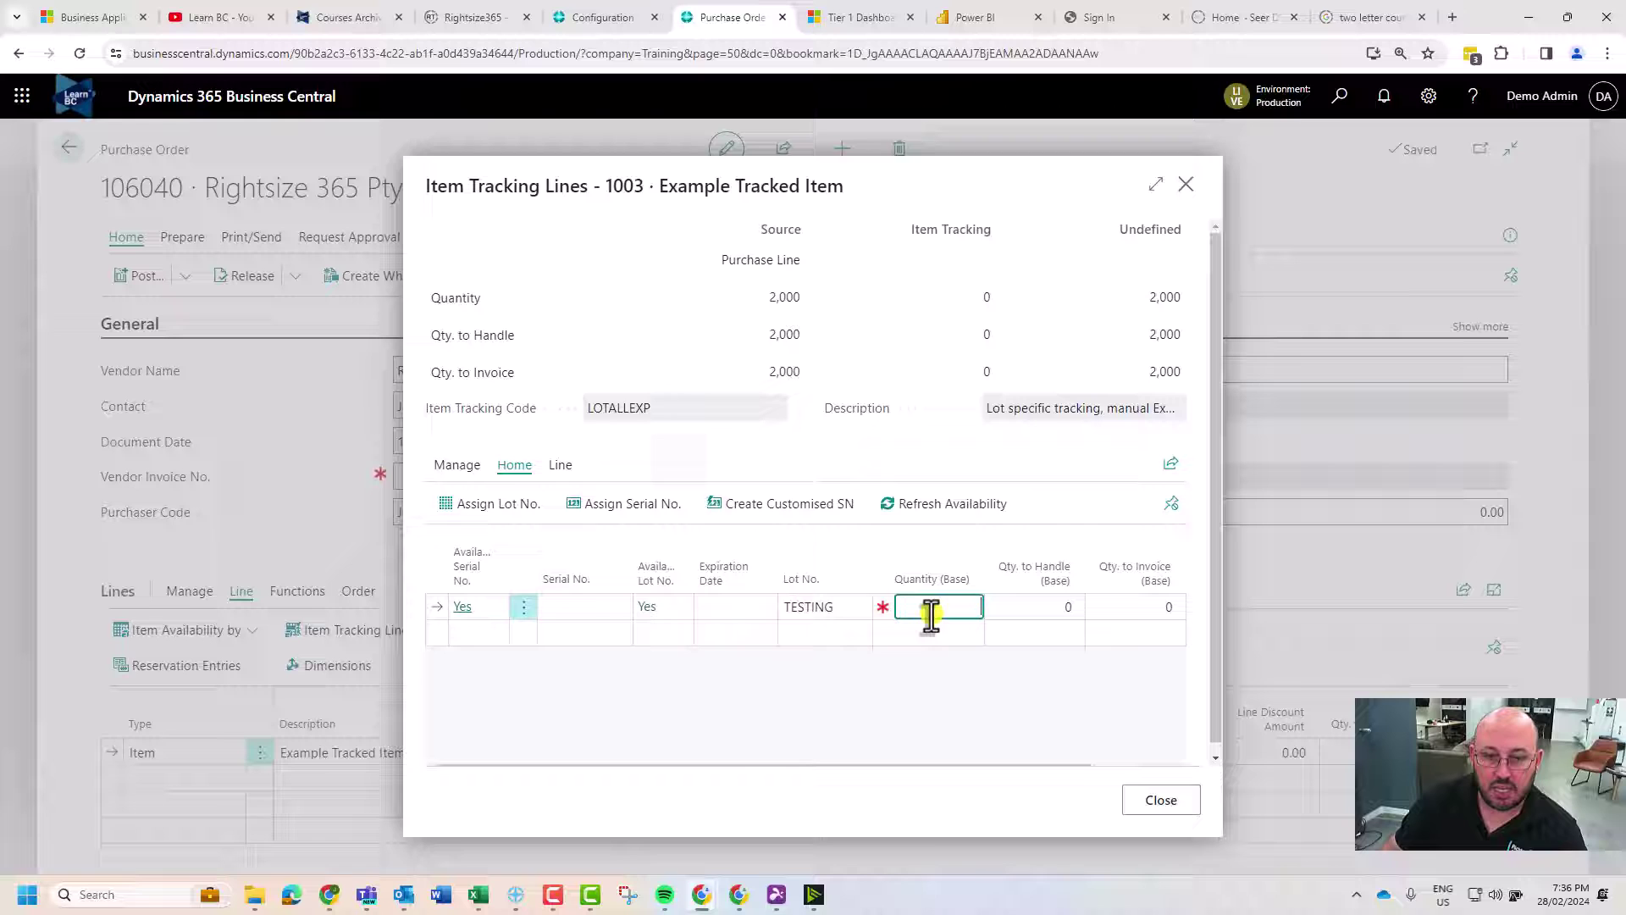
left_click(1156, 183)
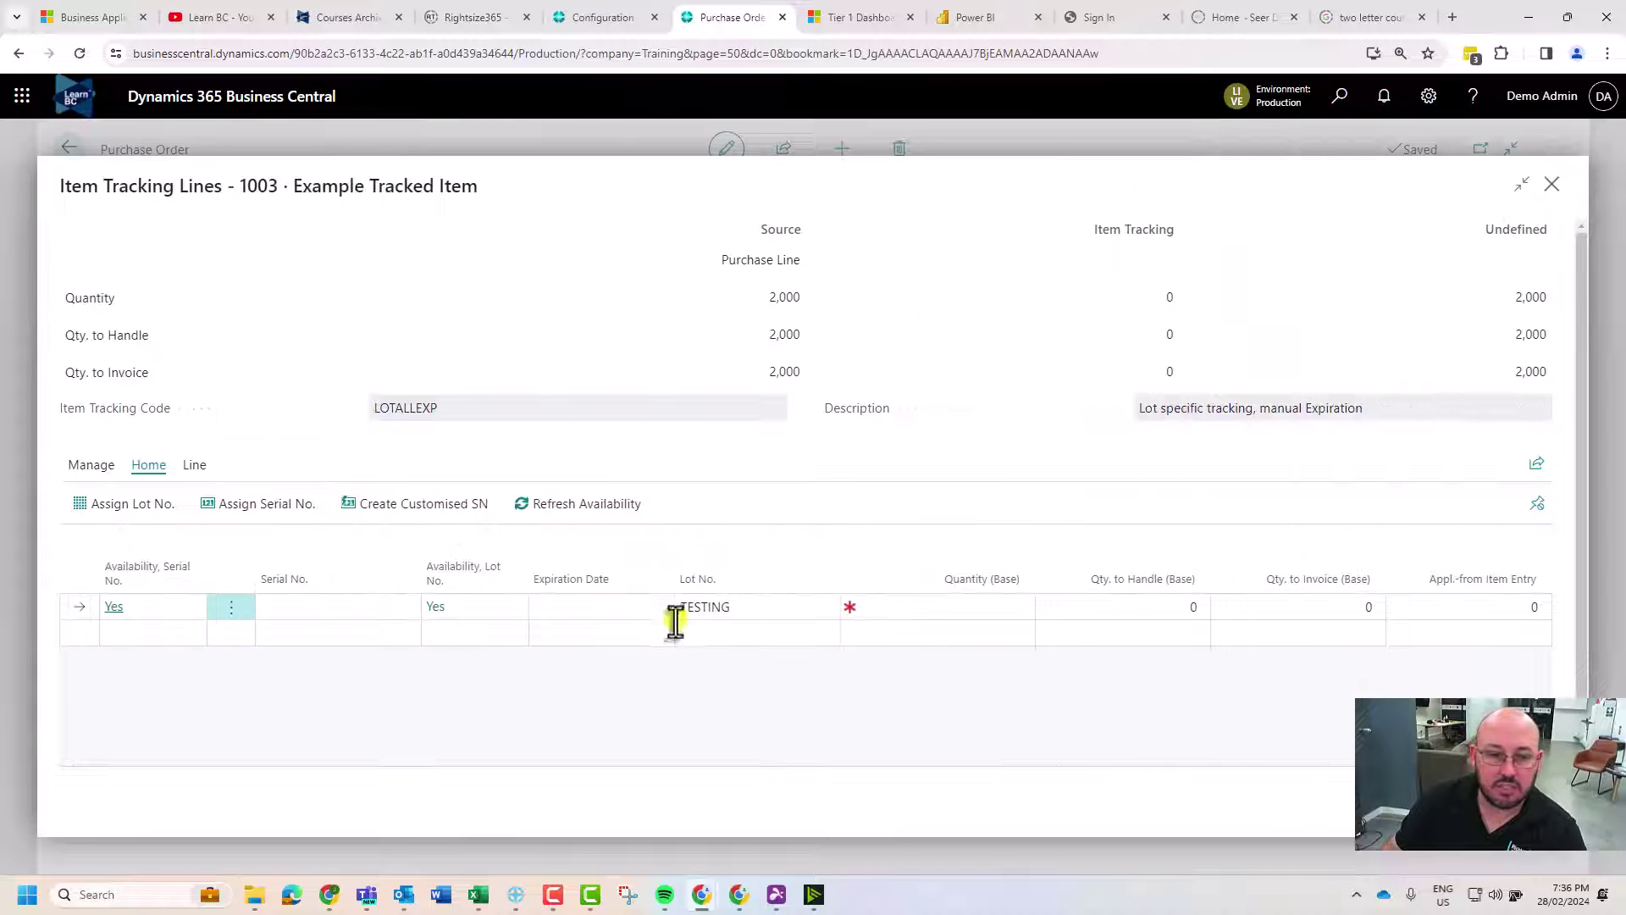
left_click(965, 608)
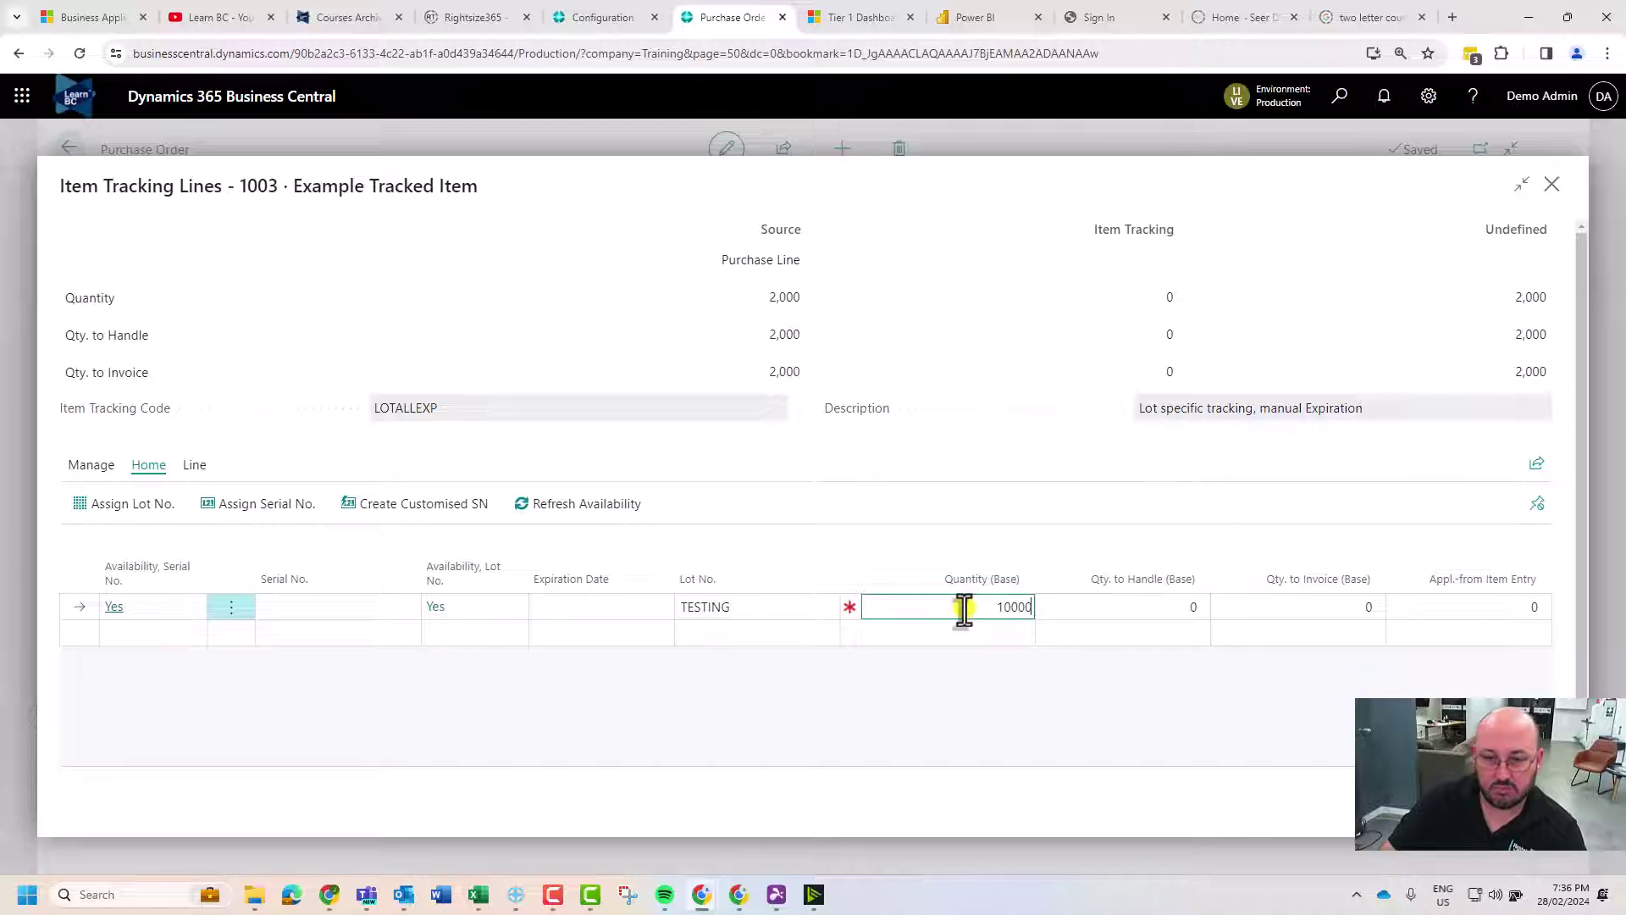
type("1000")
key("Return")
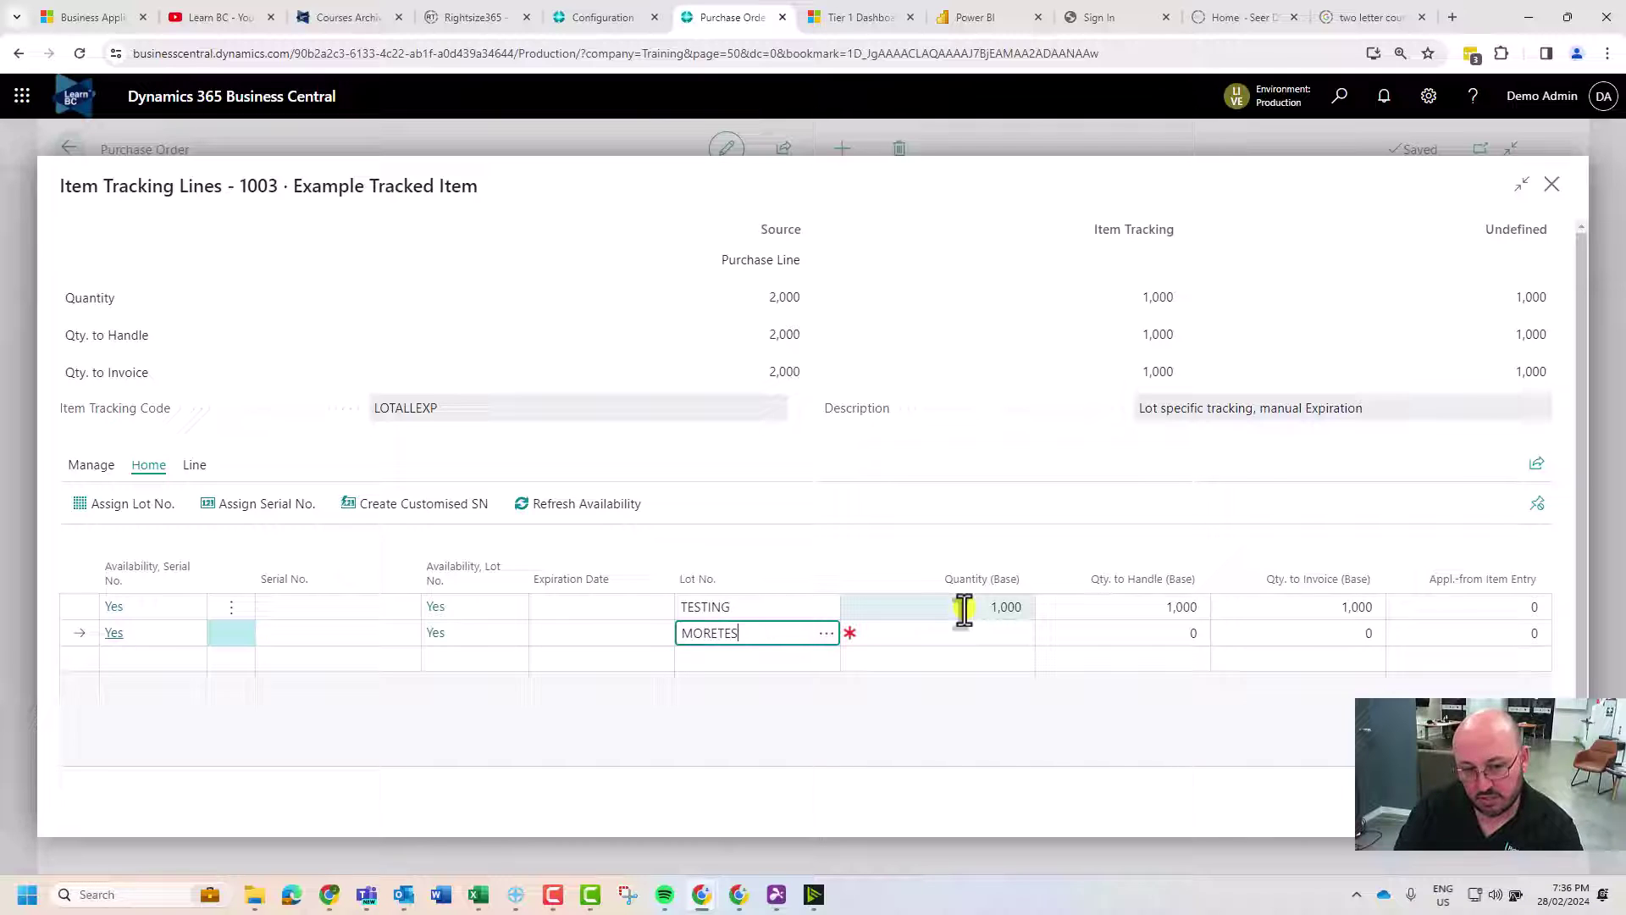
Add lot MORETEST with quantity 1000, refresh availability and close tracking
key("Return")
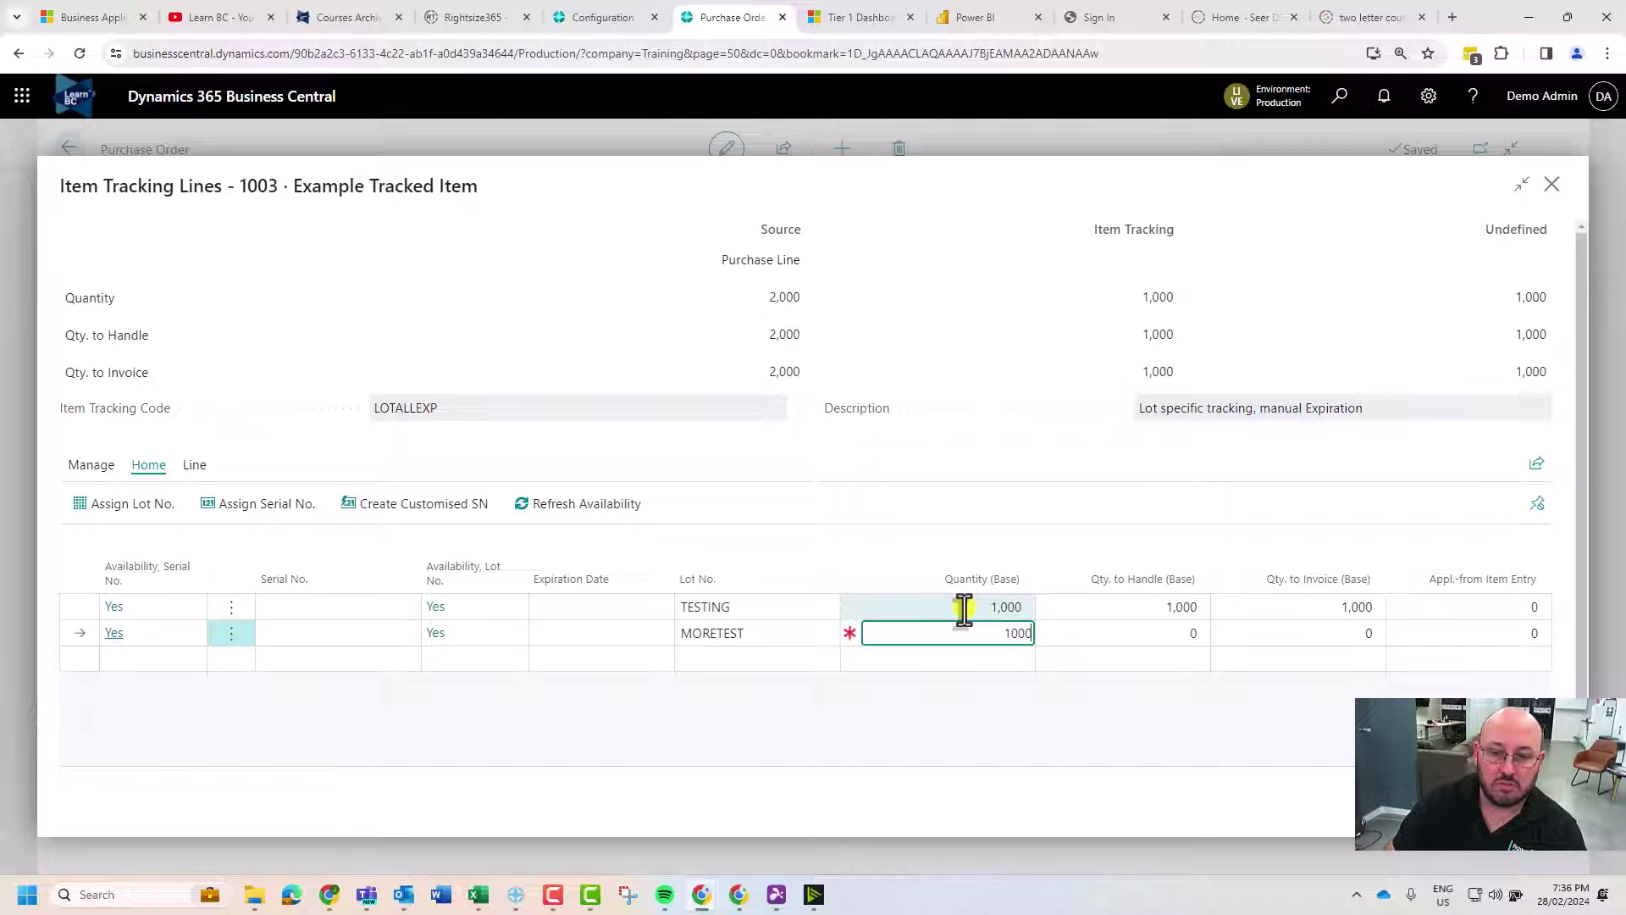
key("Up")
key("Down")
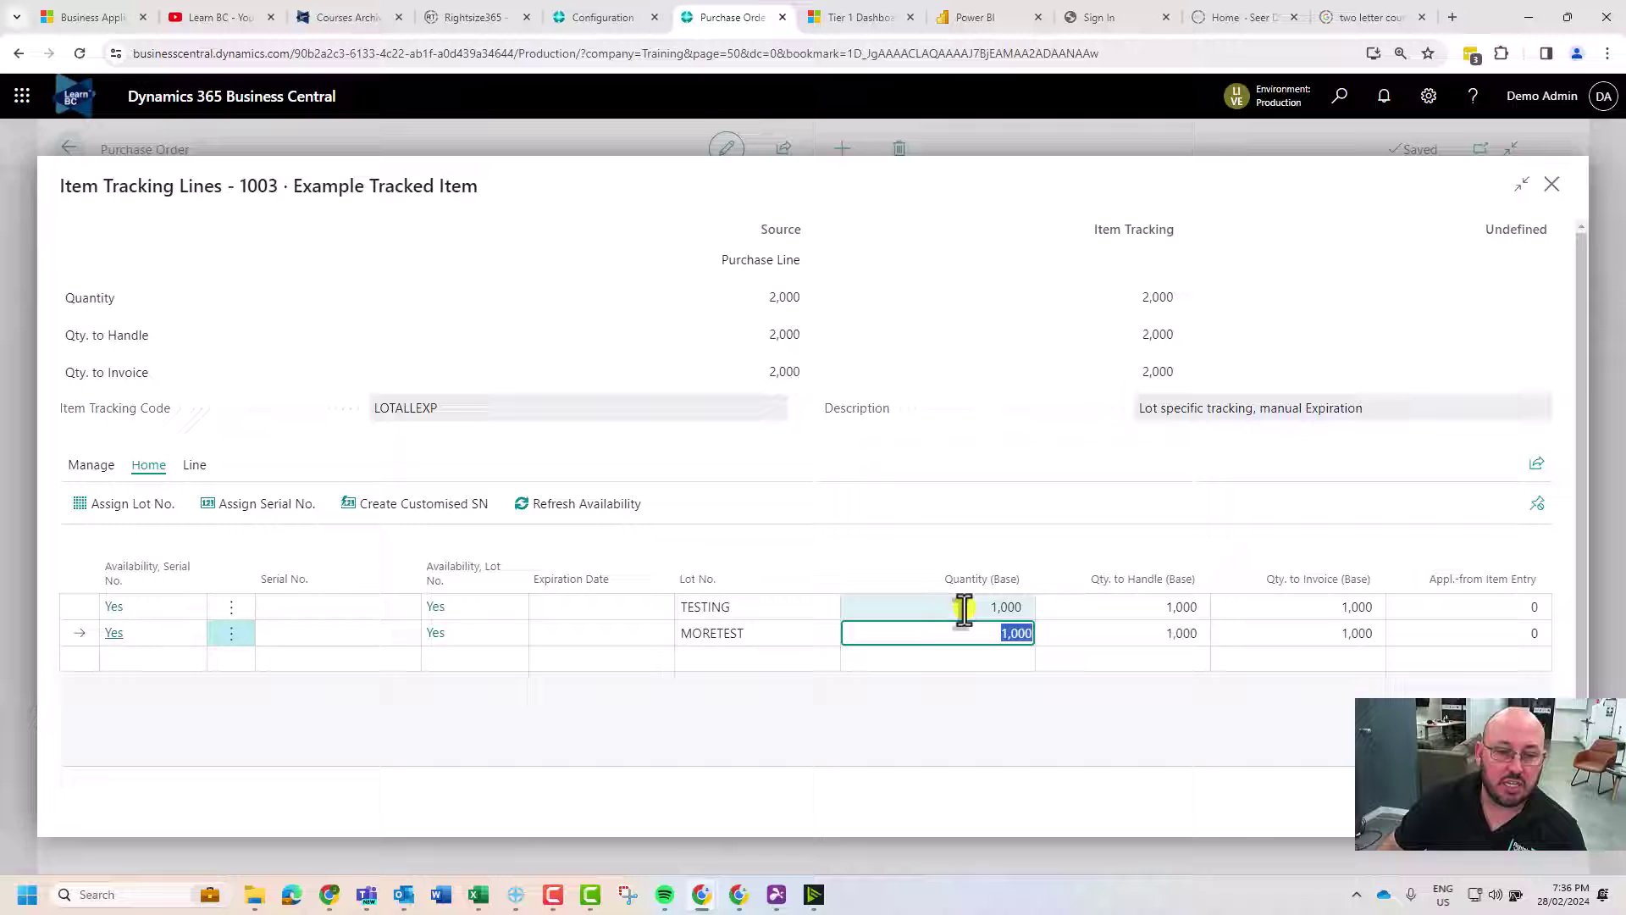
left_click(806, 687)
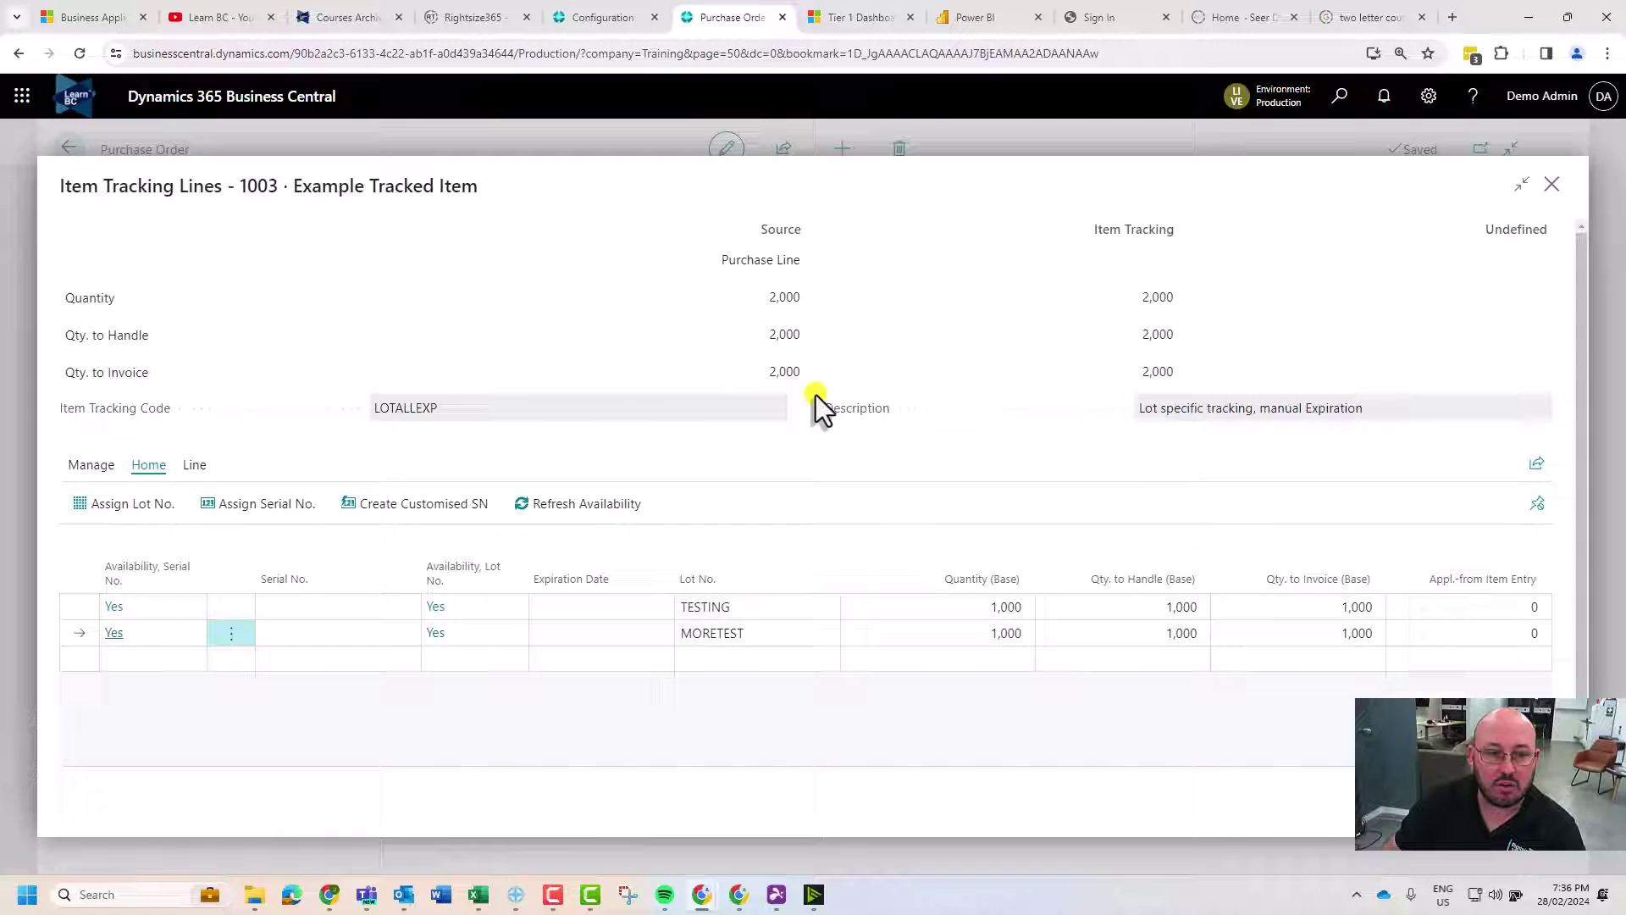
left_click(596, 509)
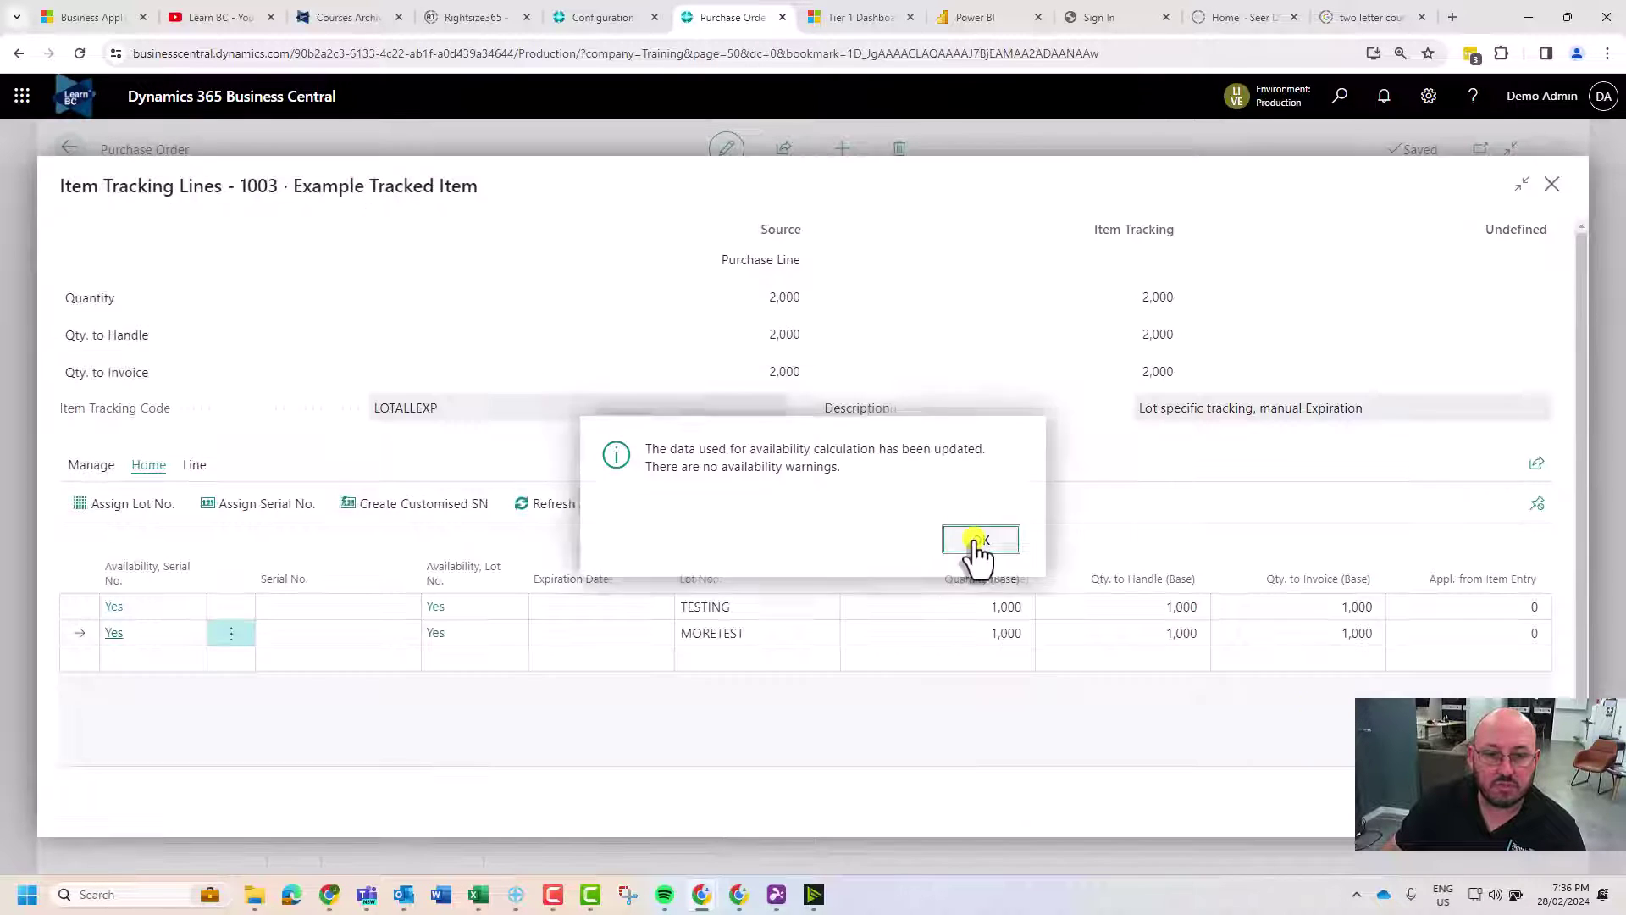
left_click(980, 542)
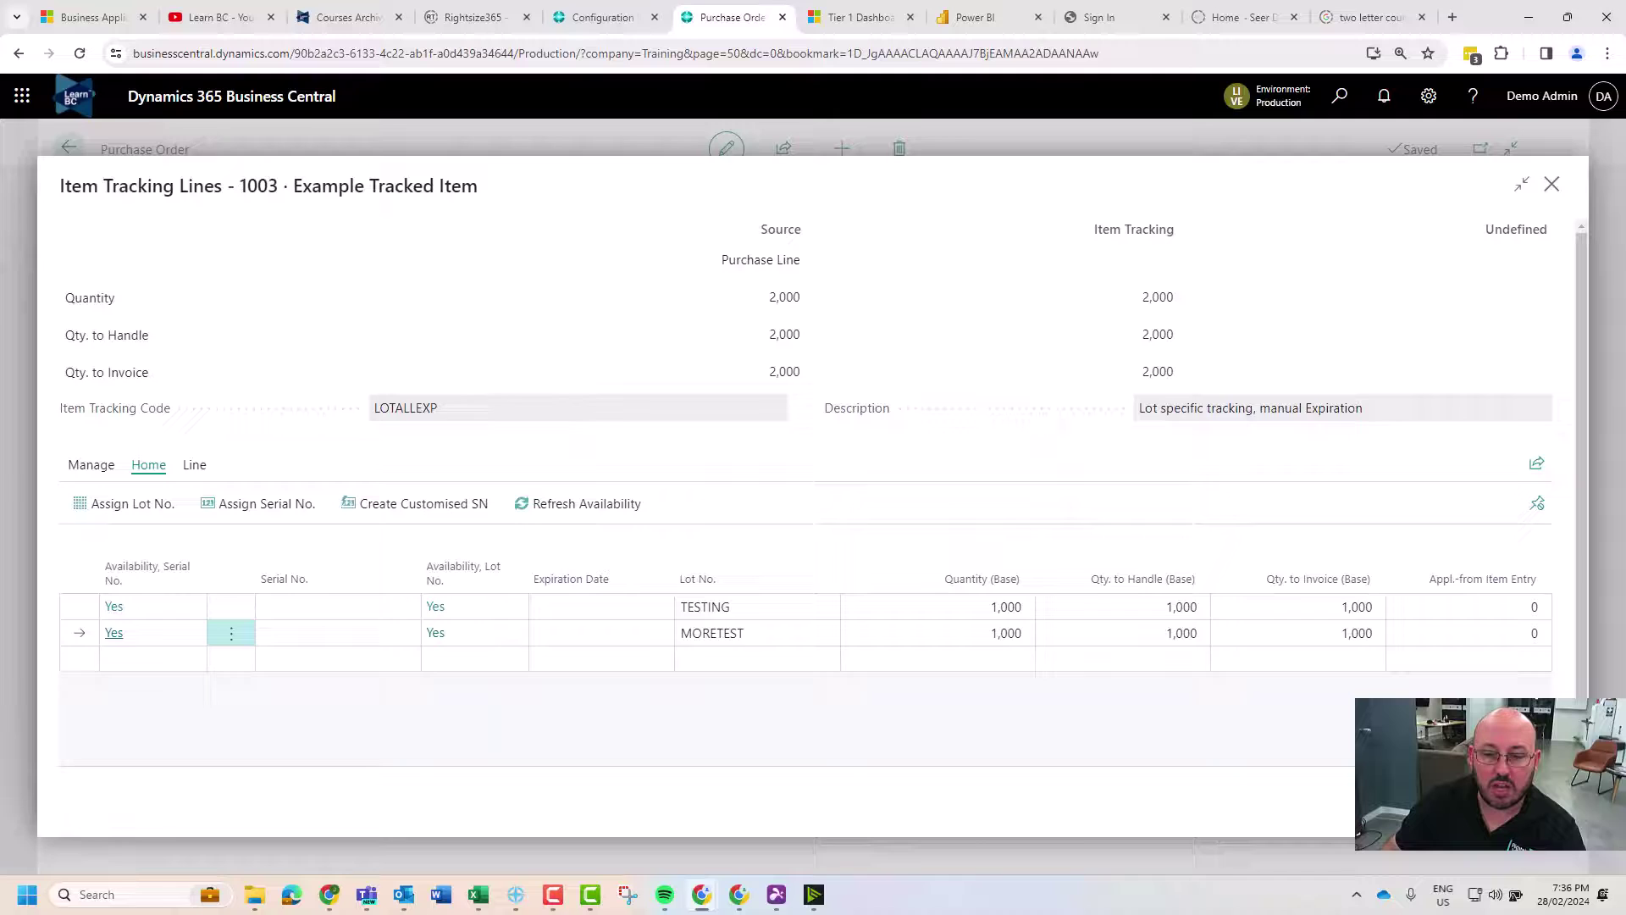
key("Escape")
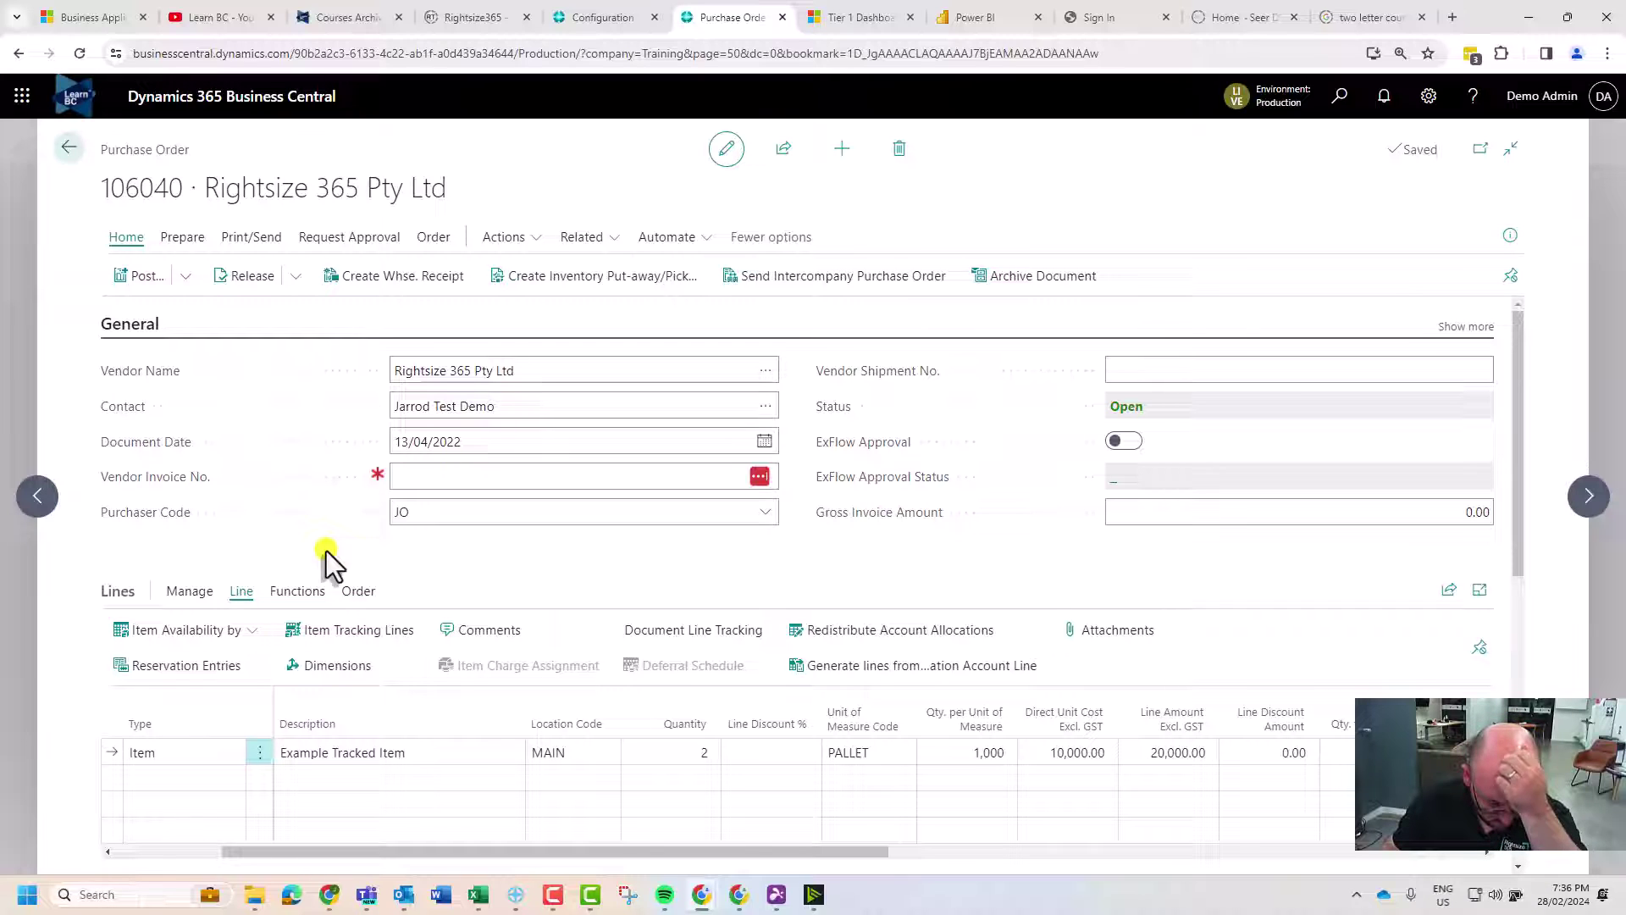
left_click(145, 280)
left_click(669, 443)
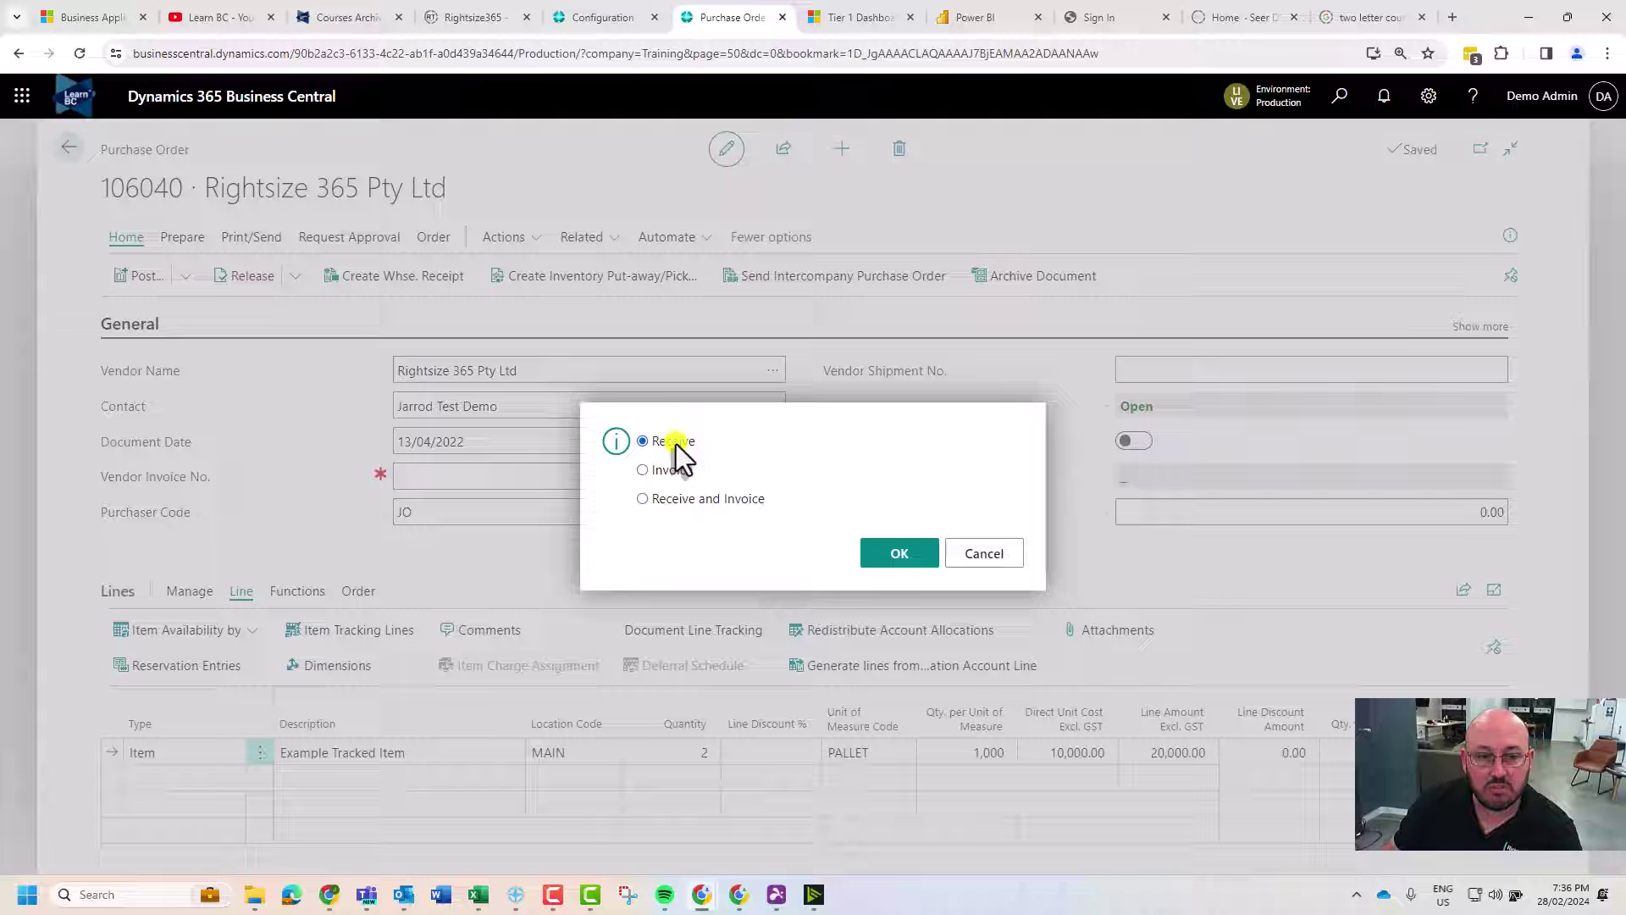
left_click(895, 559)
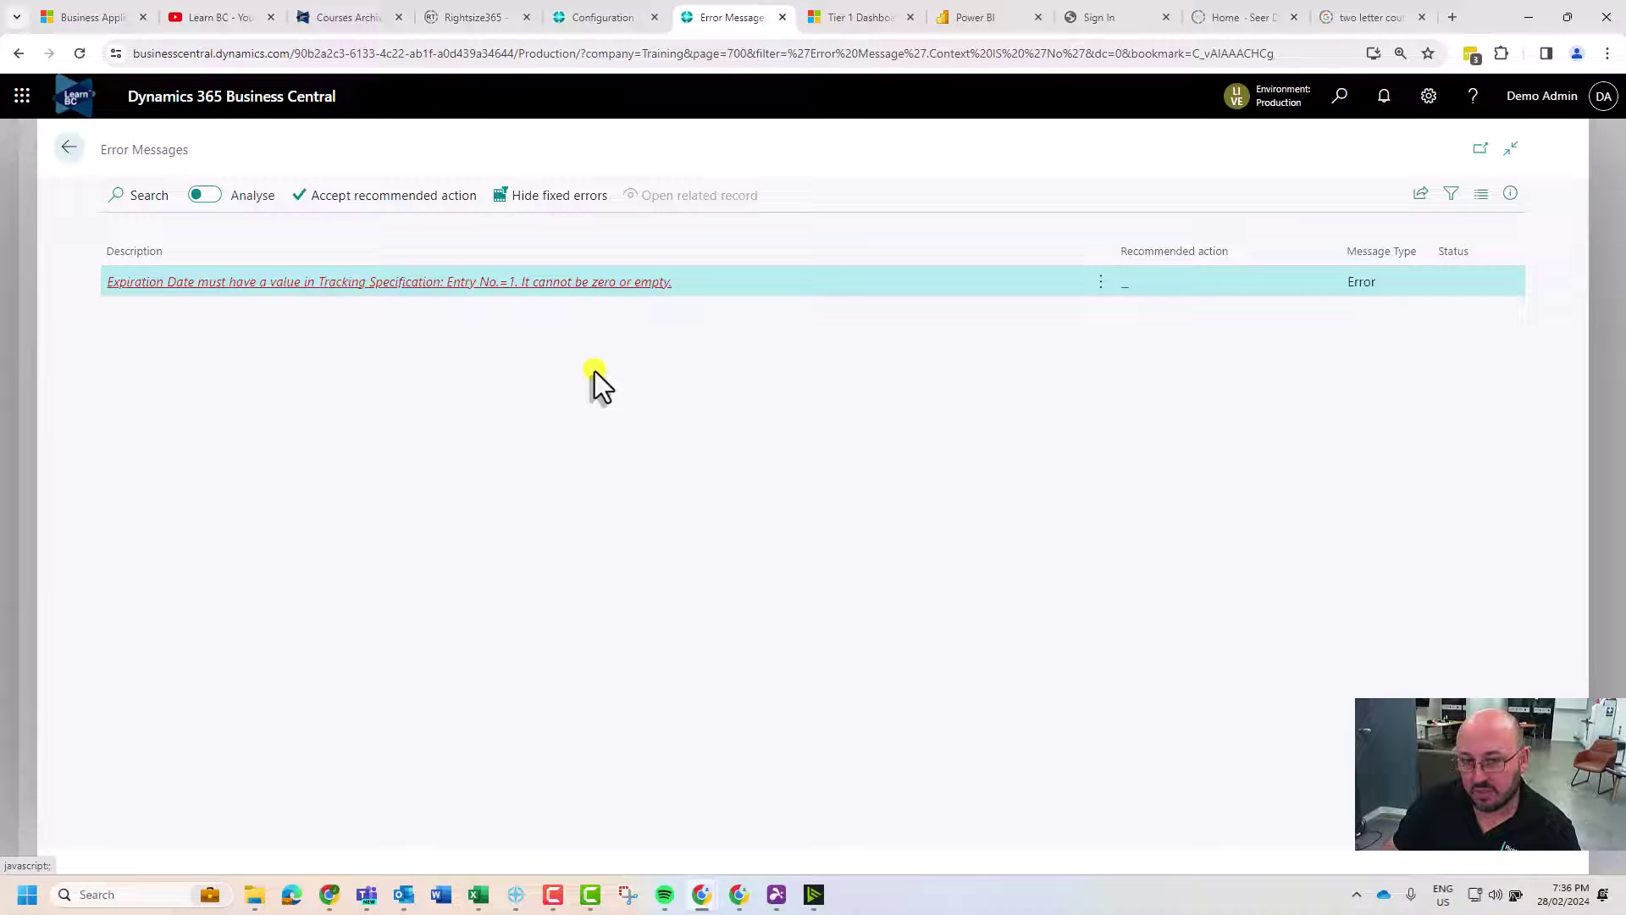
key("Escape")
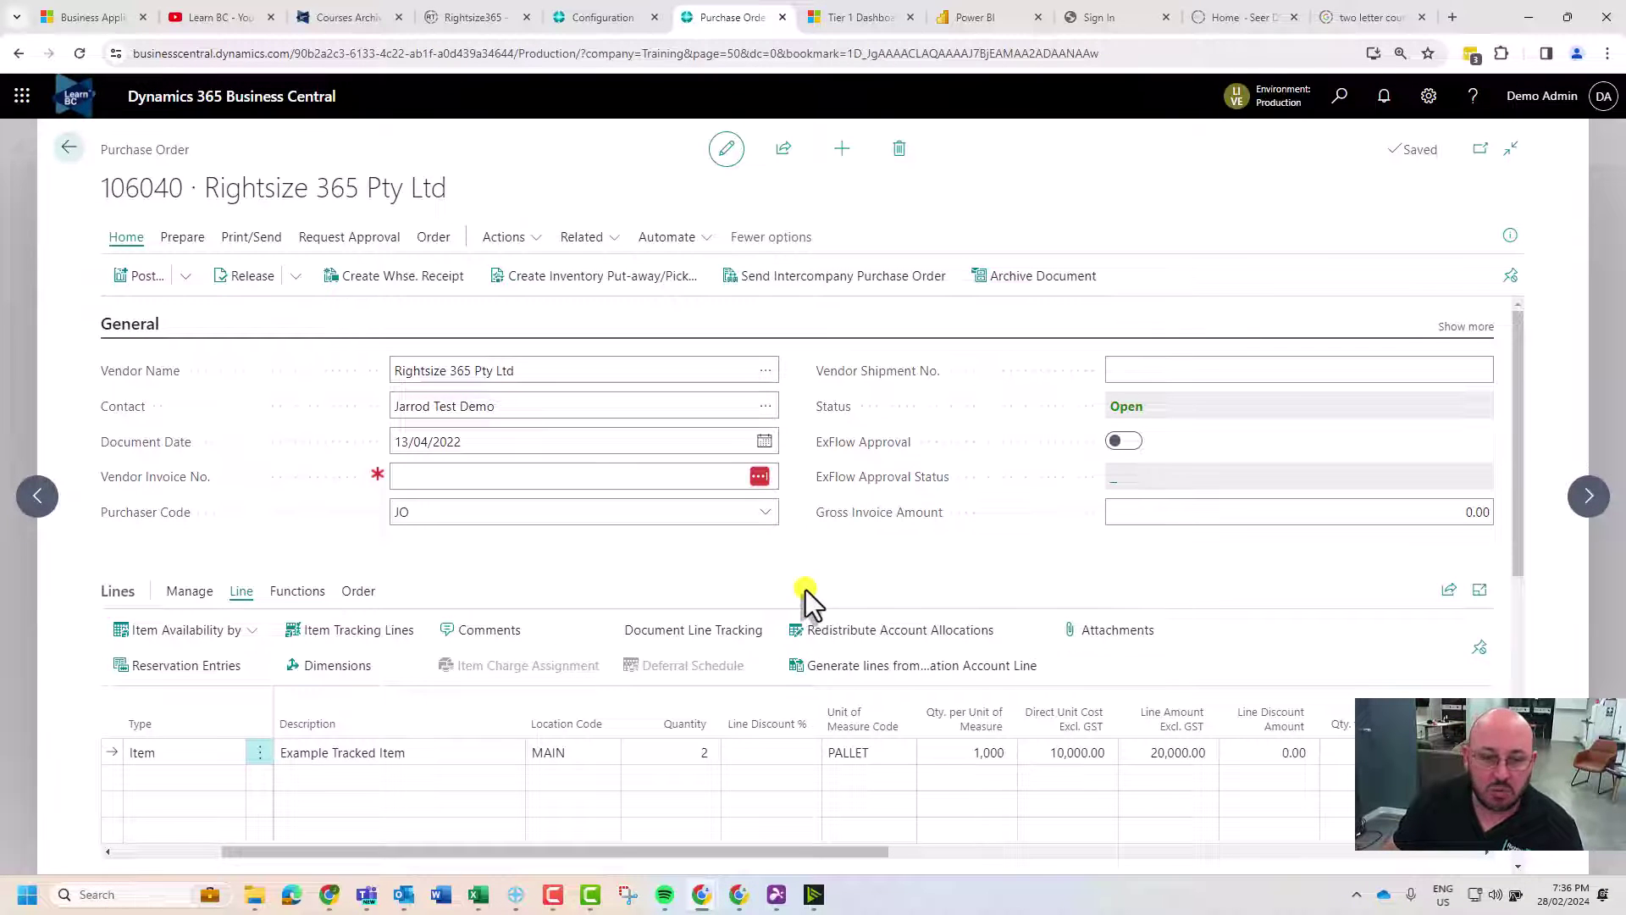
scroll(803, 587, "down", 1)
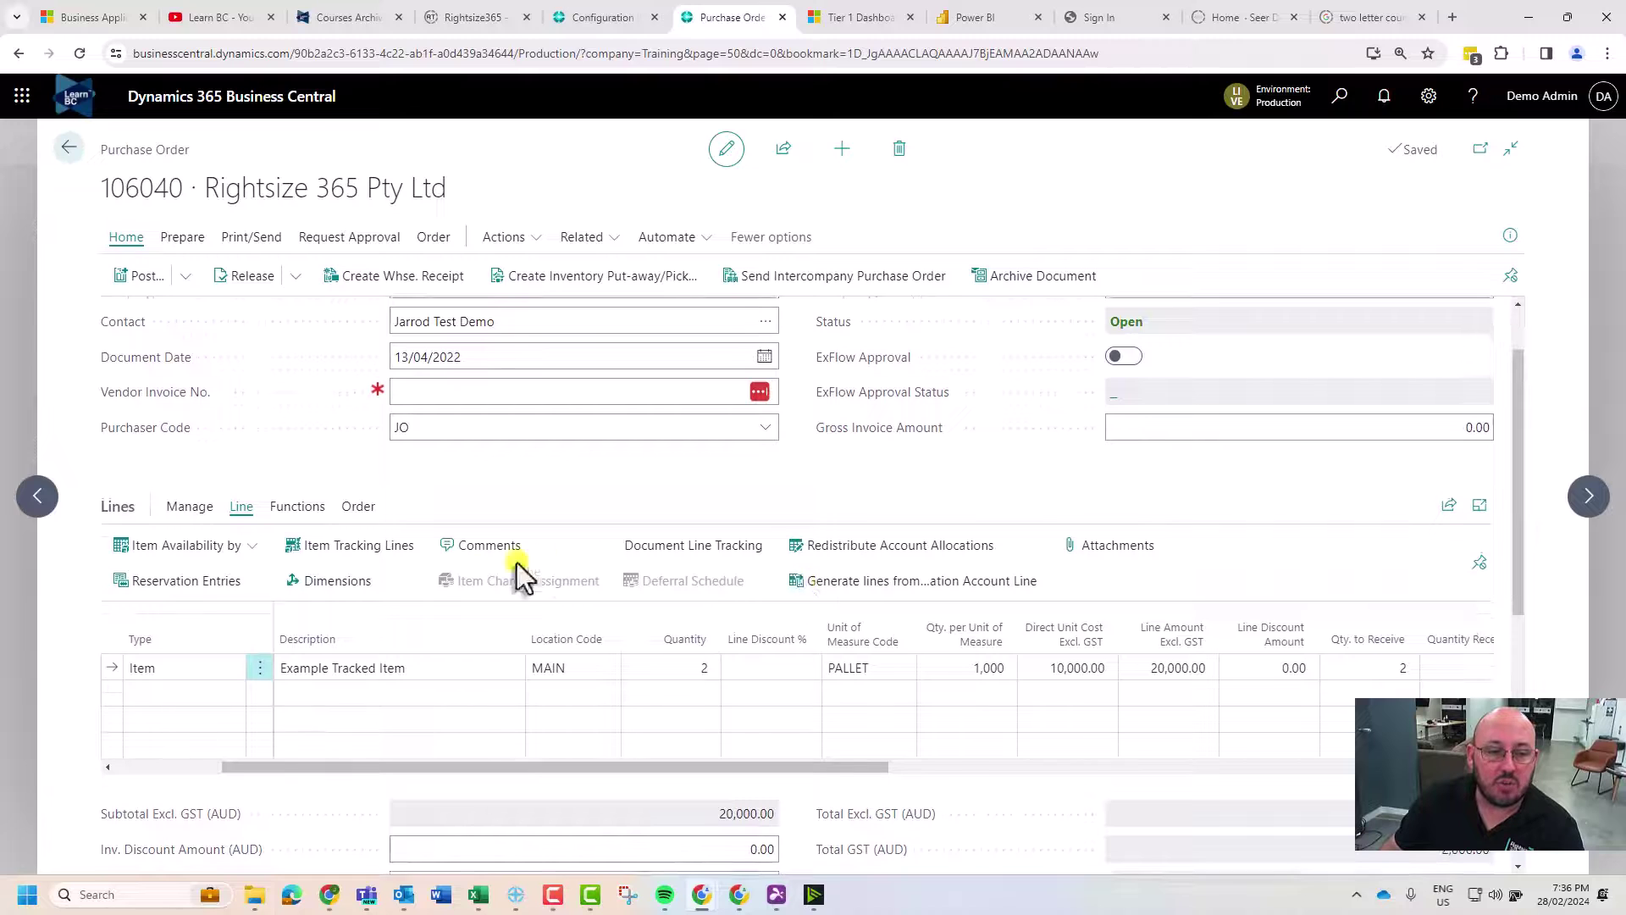
Set expiration date 29/02/2024 on lots MORETEST and TESTING
left_click(341, 554)
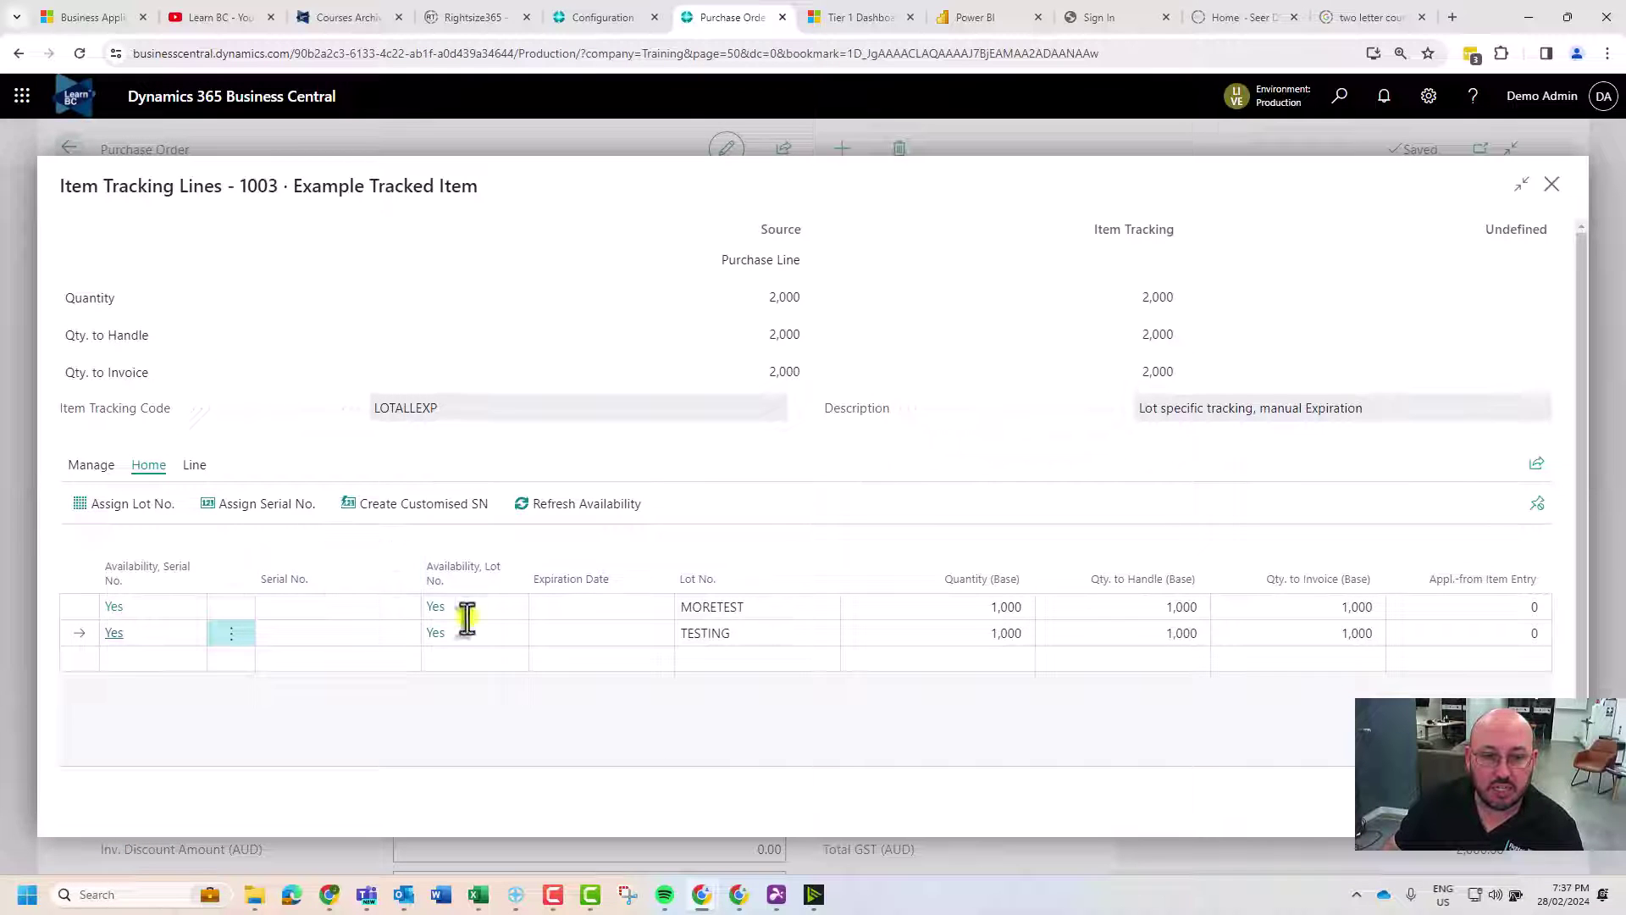
left_click(595, 607)
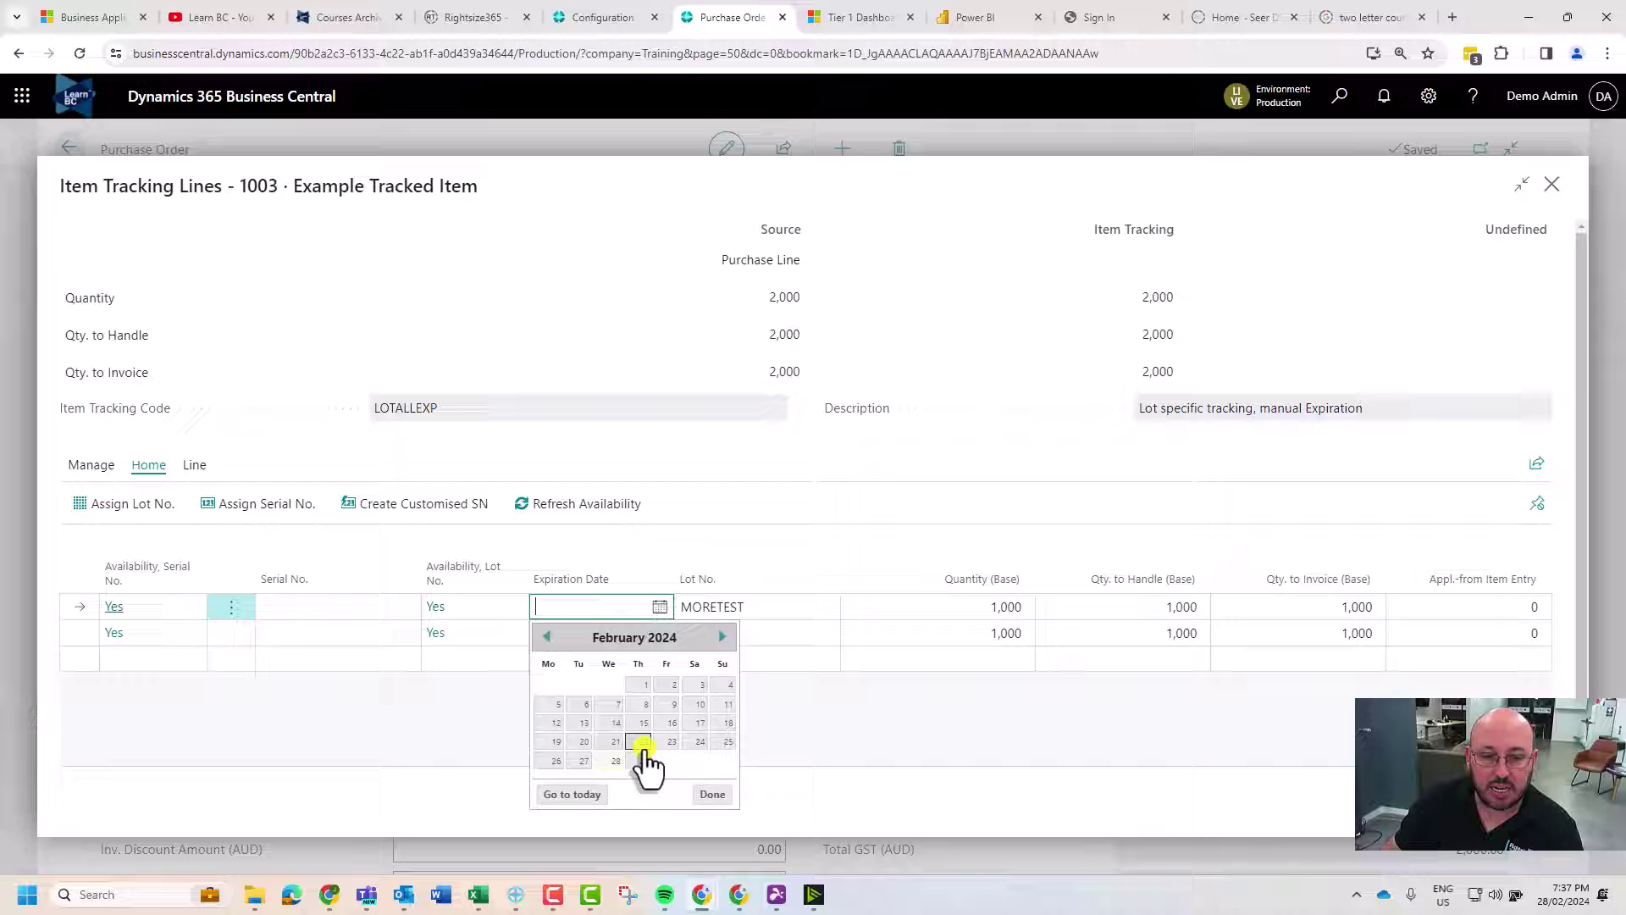
left_click(643, 761)
left_click(628, 633)
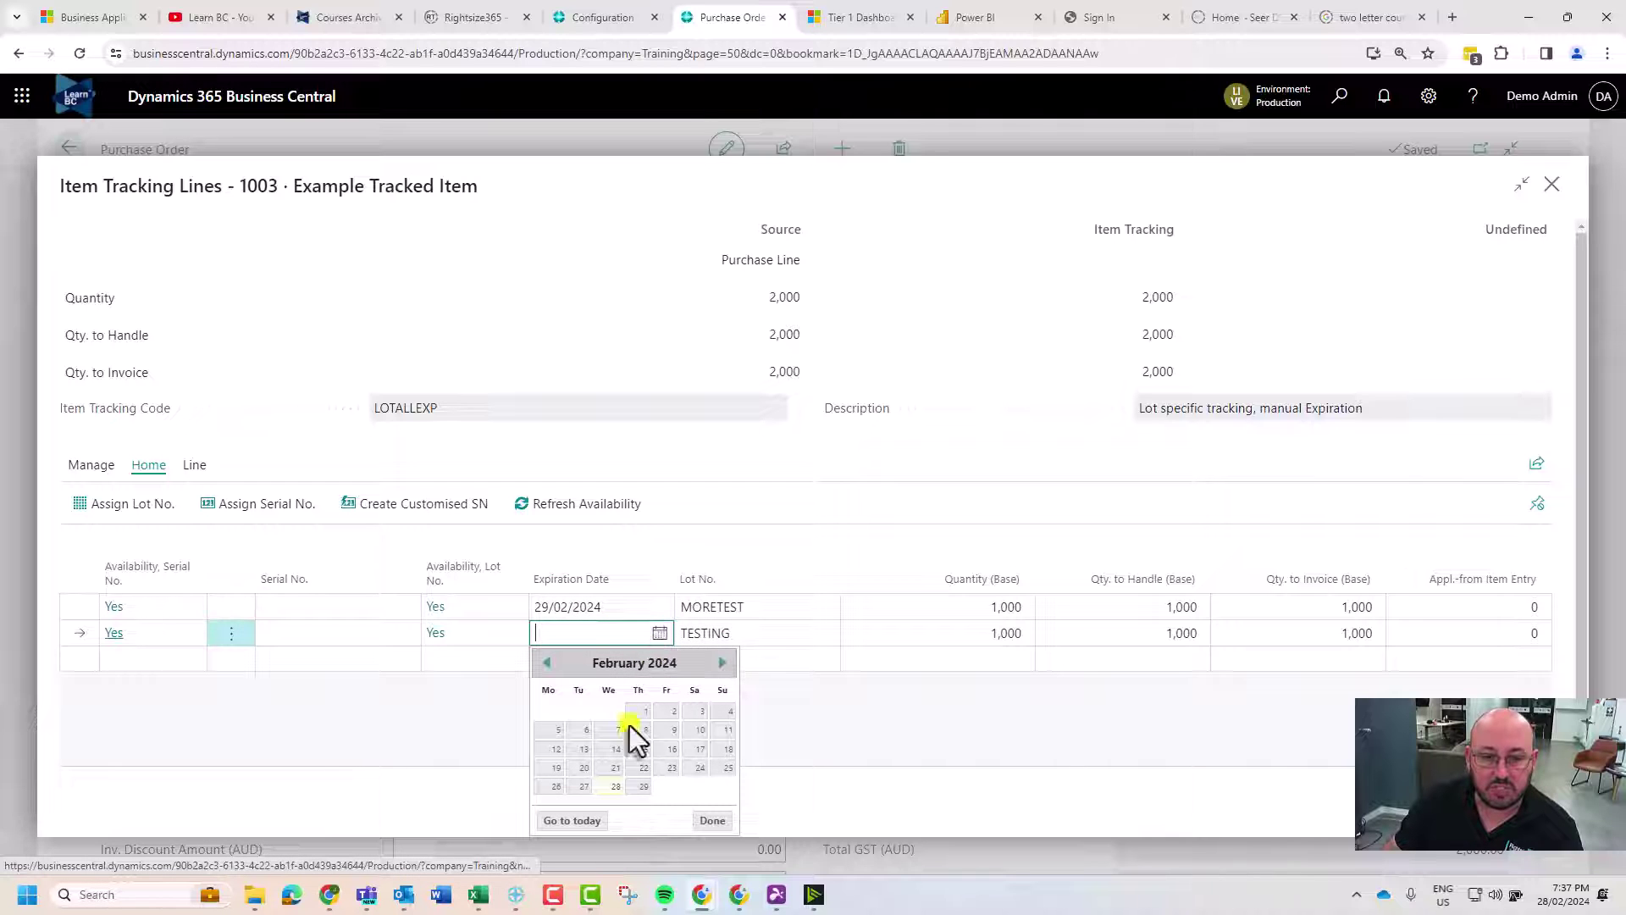
left_click(640, 788)
left_click(1347, 818)
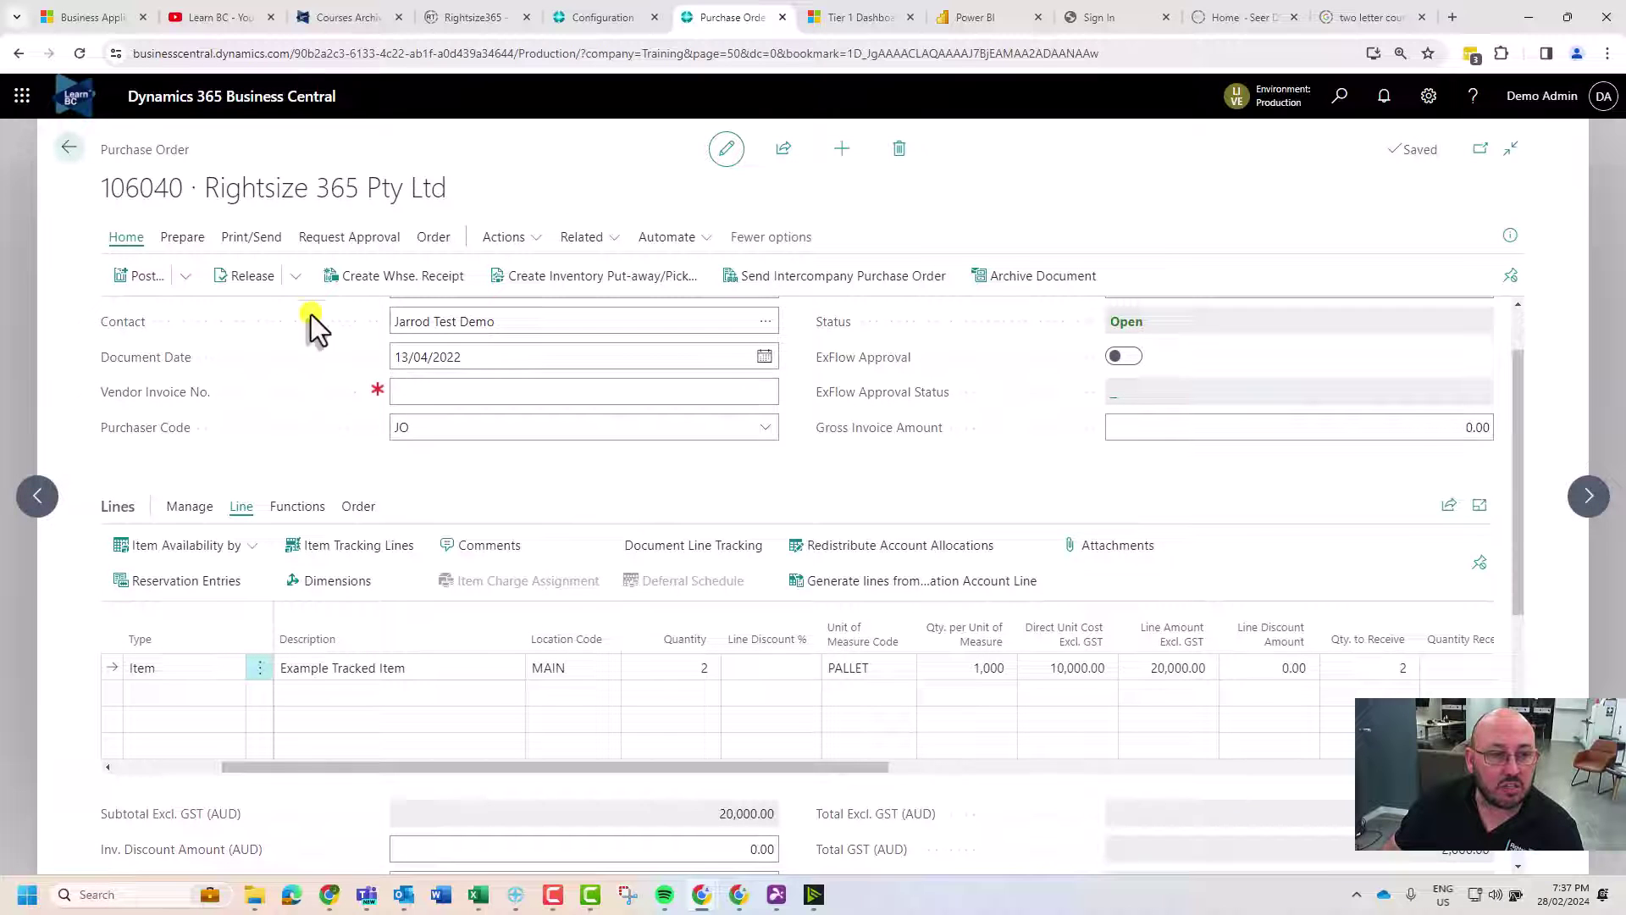
Post the order's receipt using the Receive option
left_click(144, 278)
left_click(675, 442)
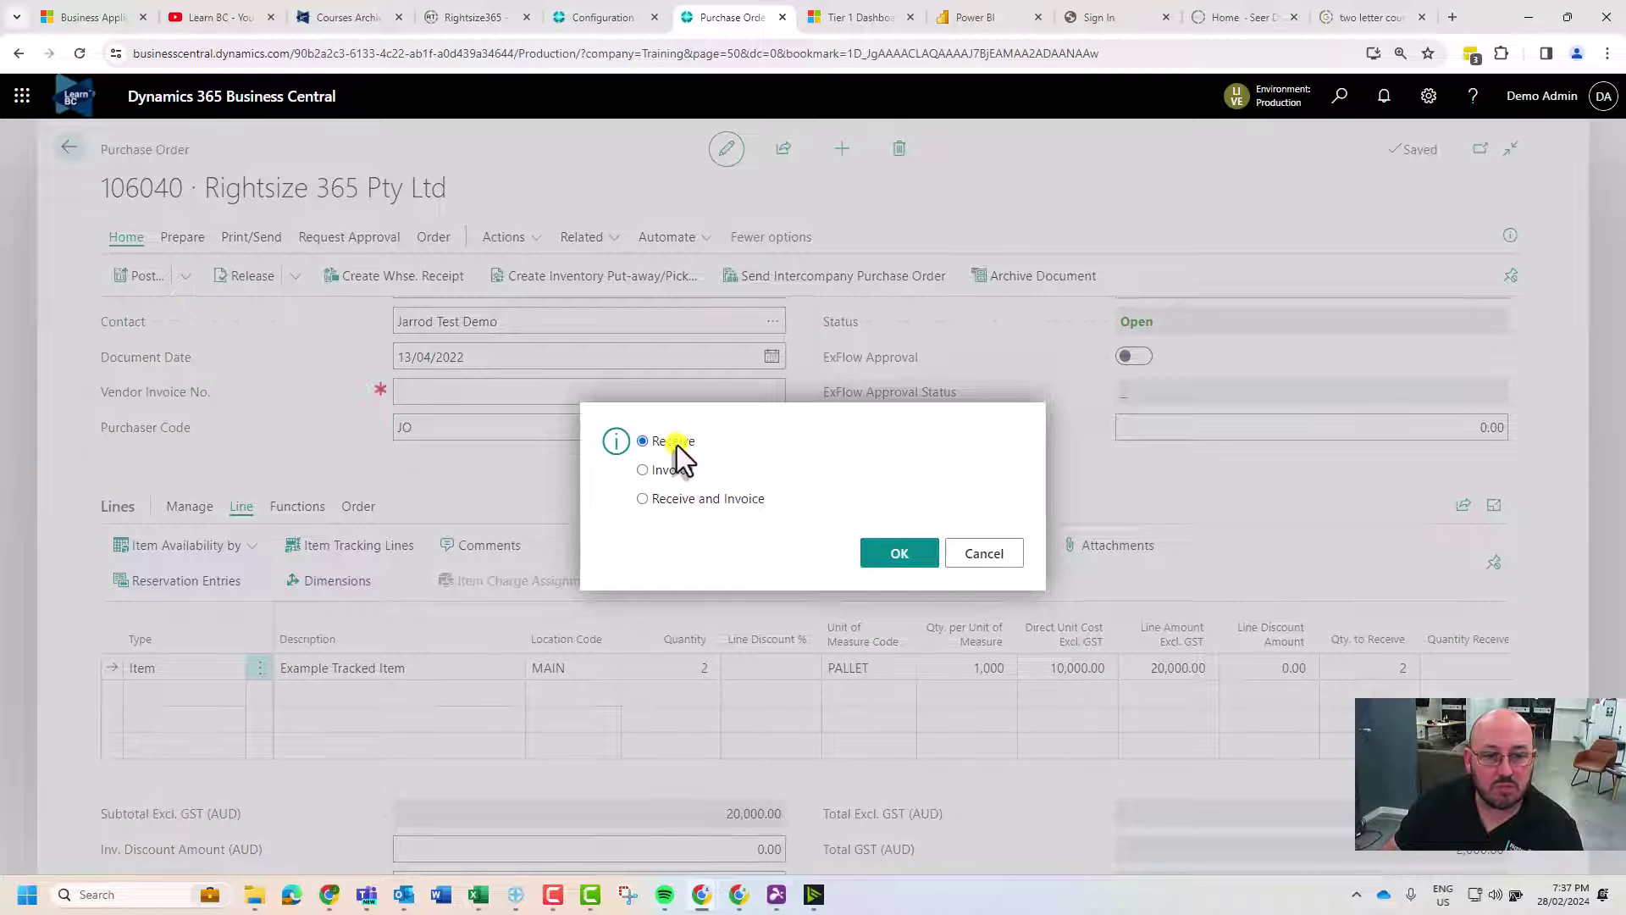
left_click(903, 565)
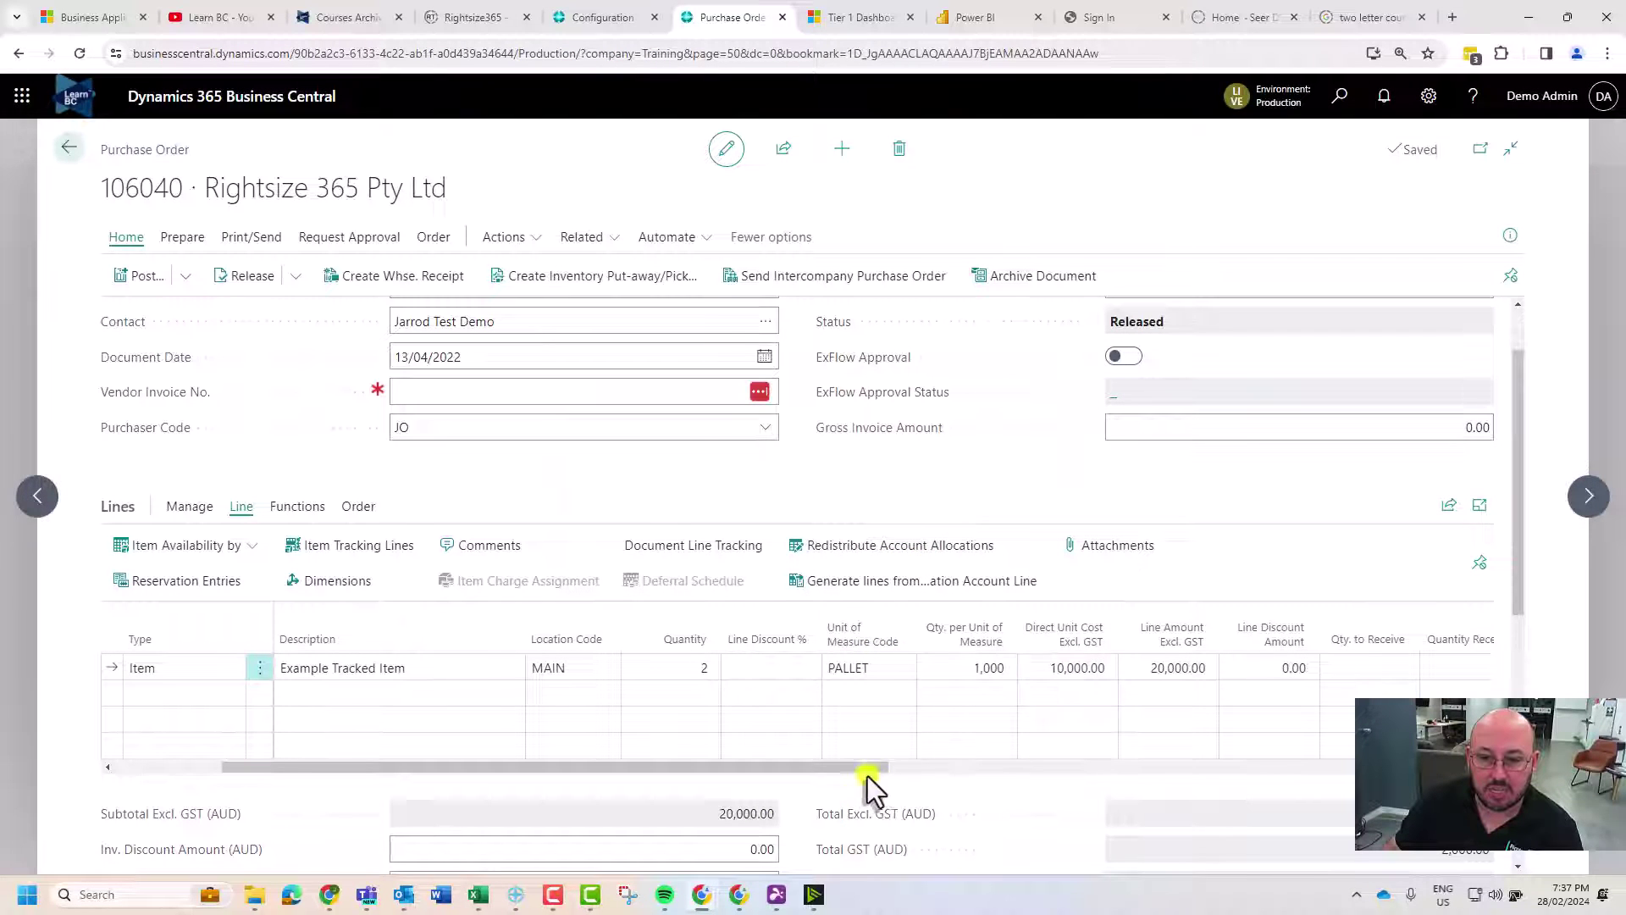
left_click_drag(846, 767, 508, 752)
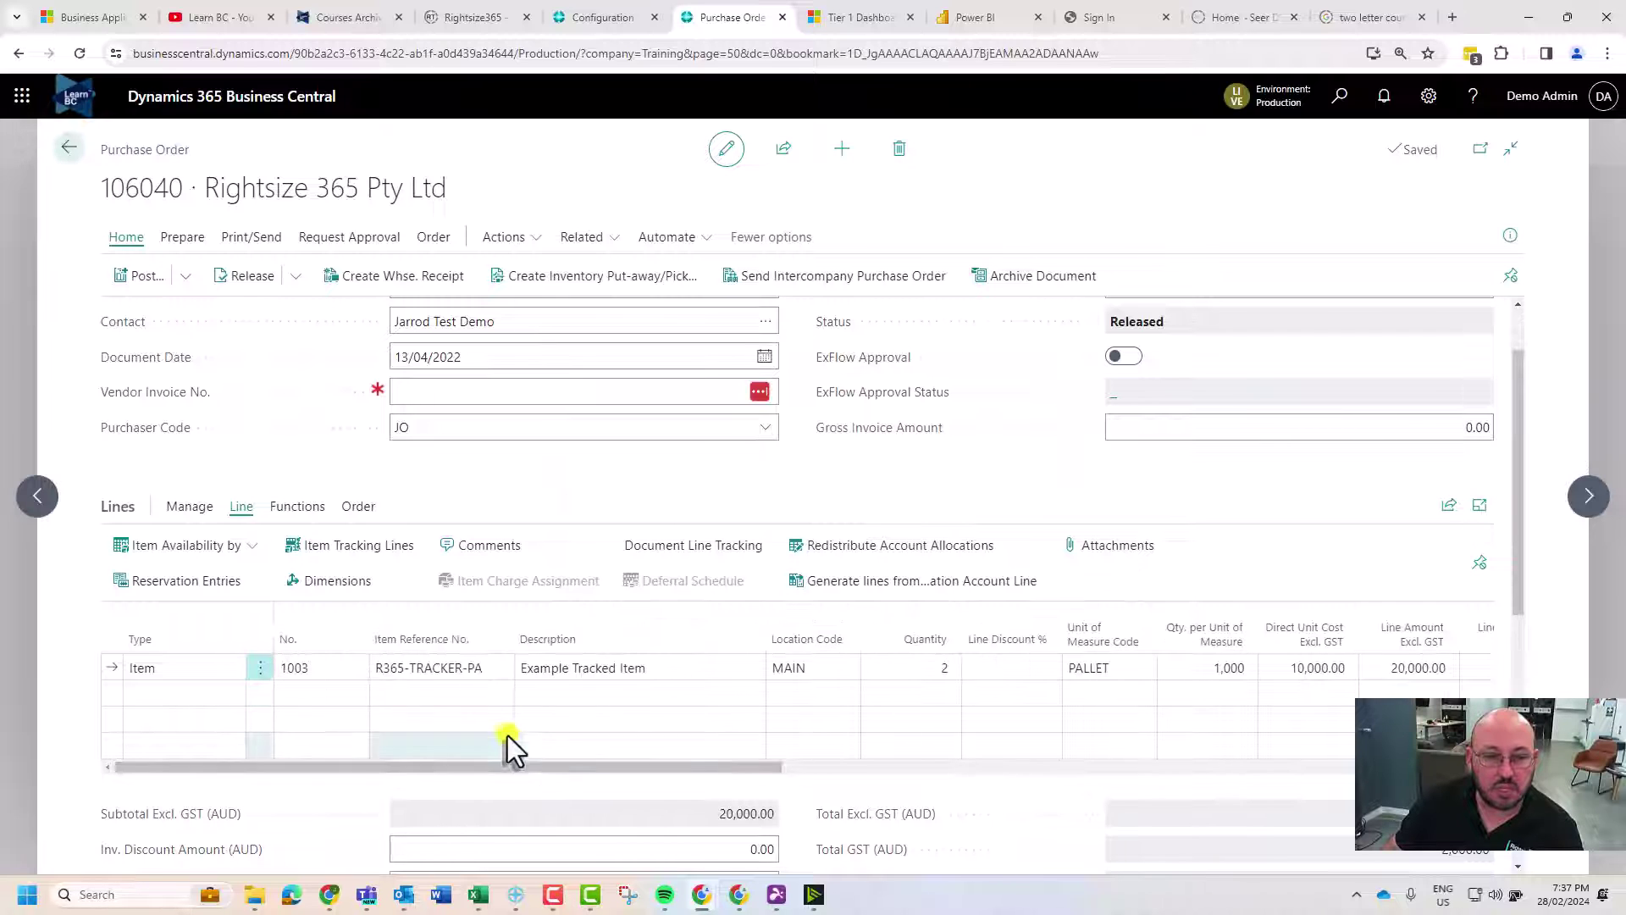
Check the received lots in Item Tracking Lines, then close them
left_click(343, 549)
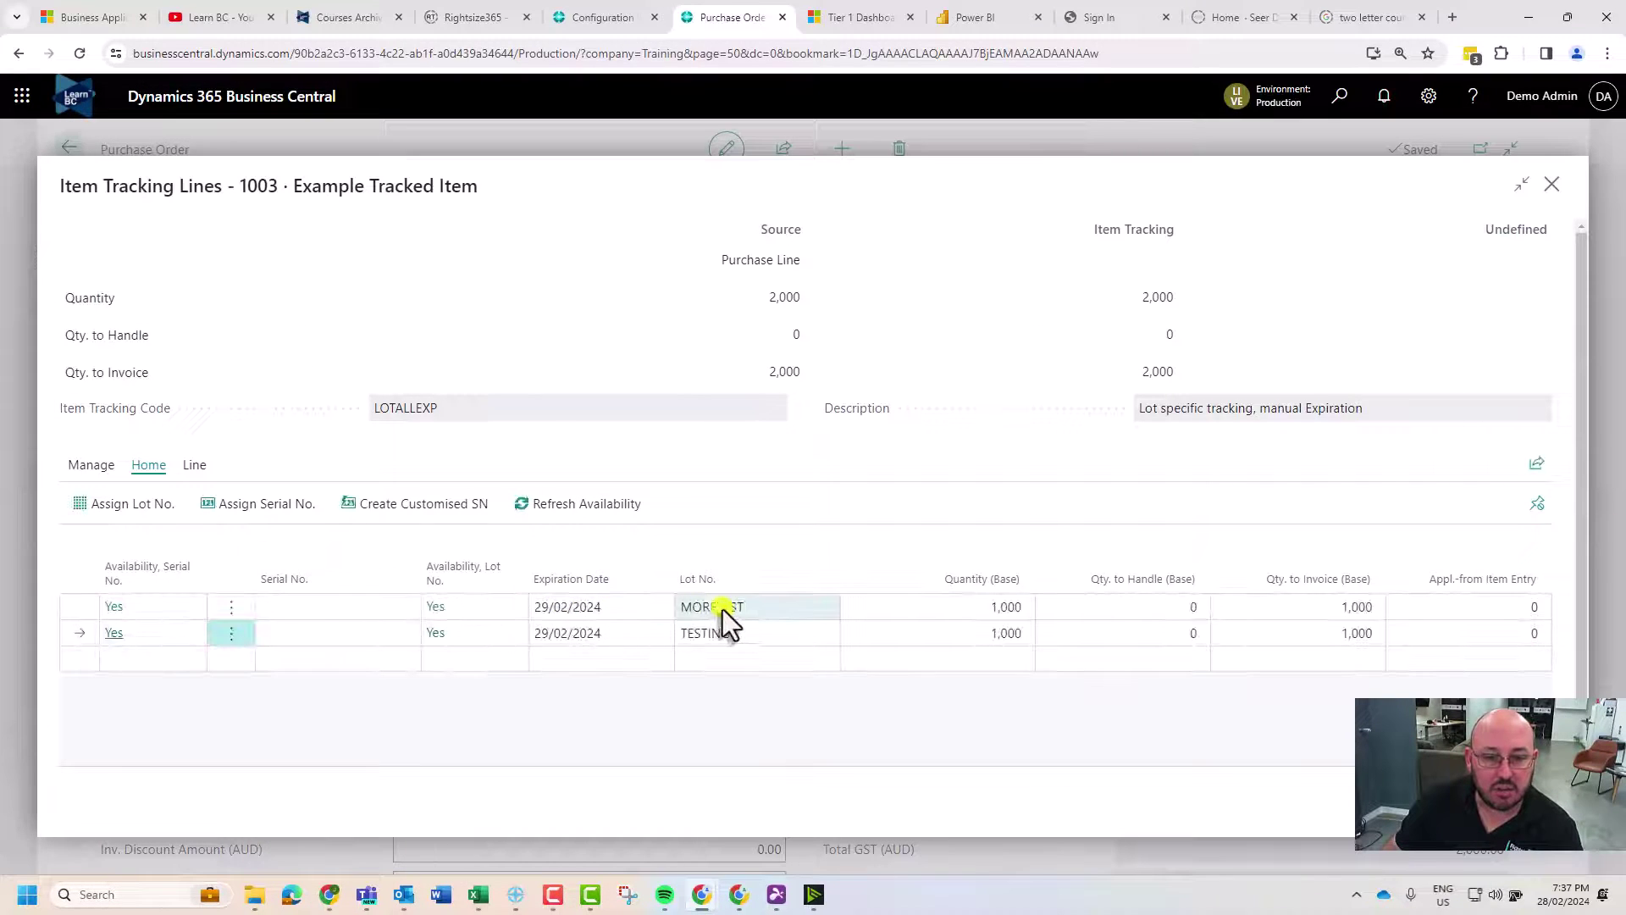
left_click(726, 634)
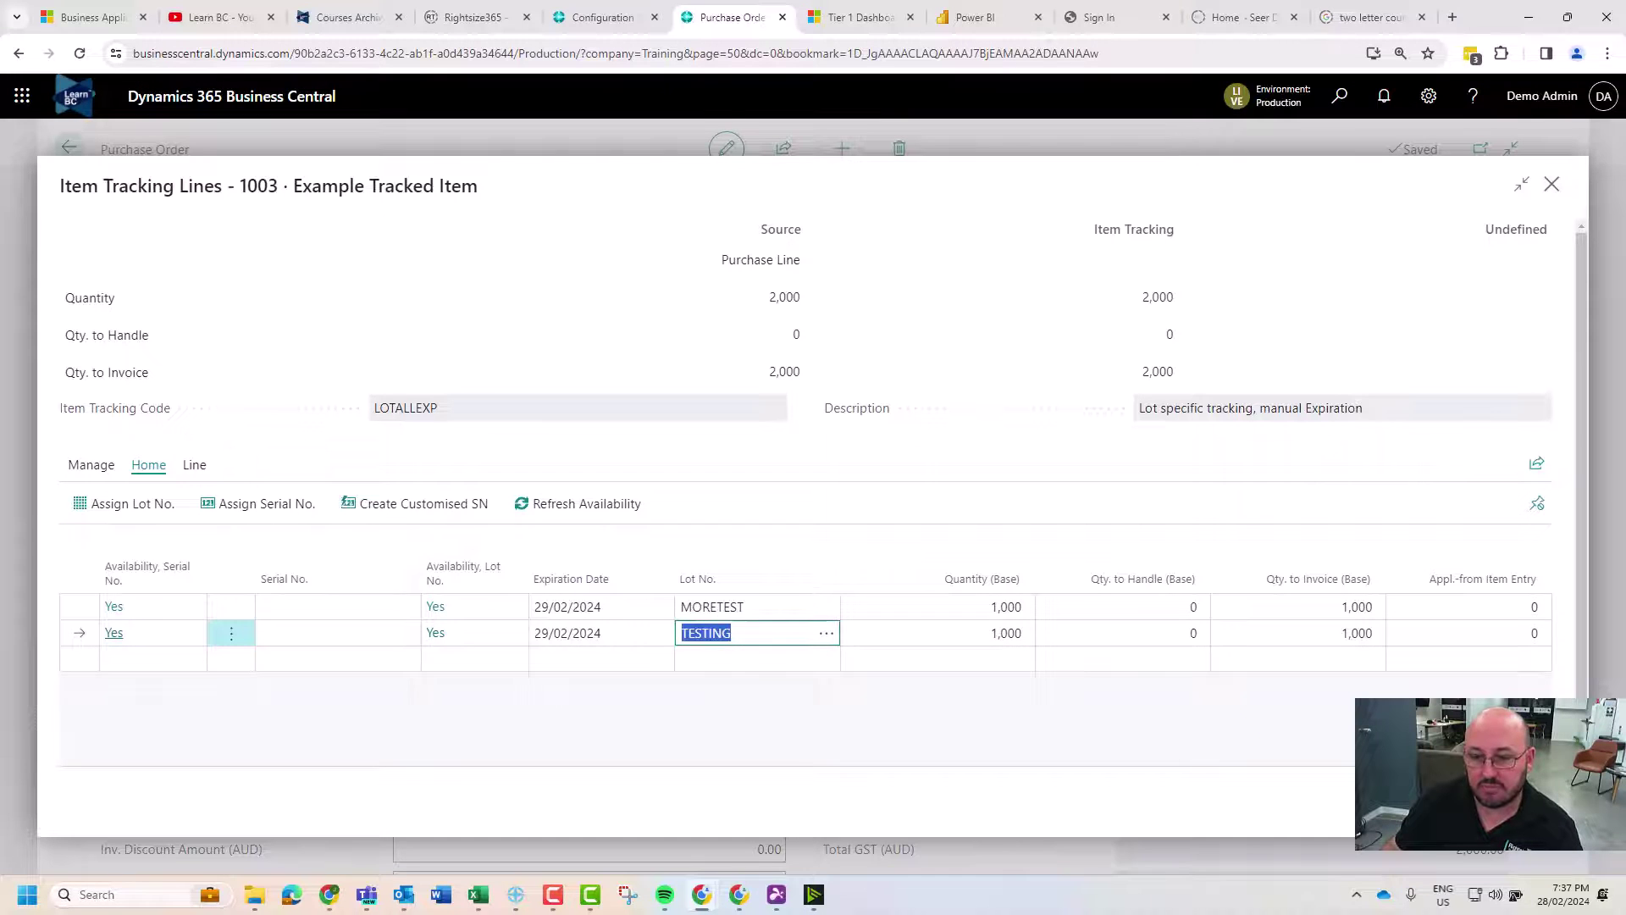
key("Escape")
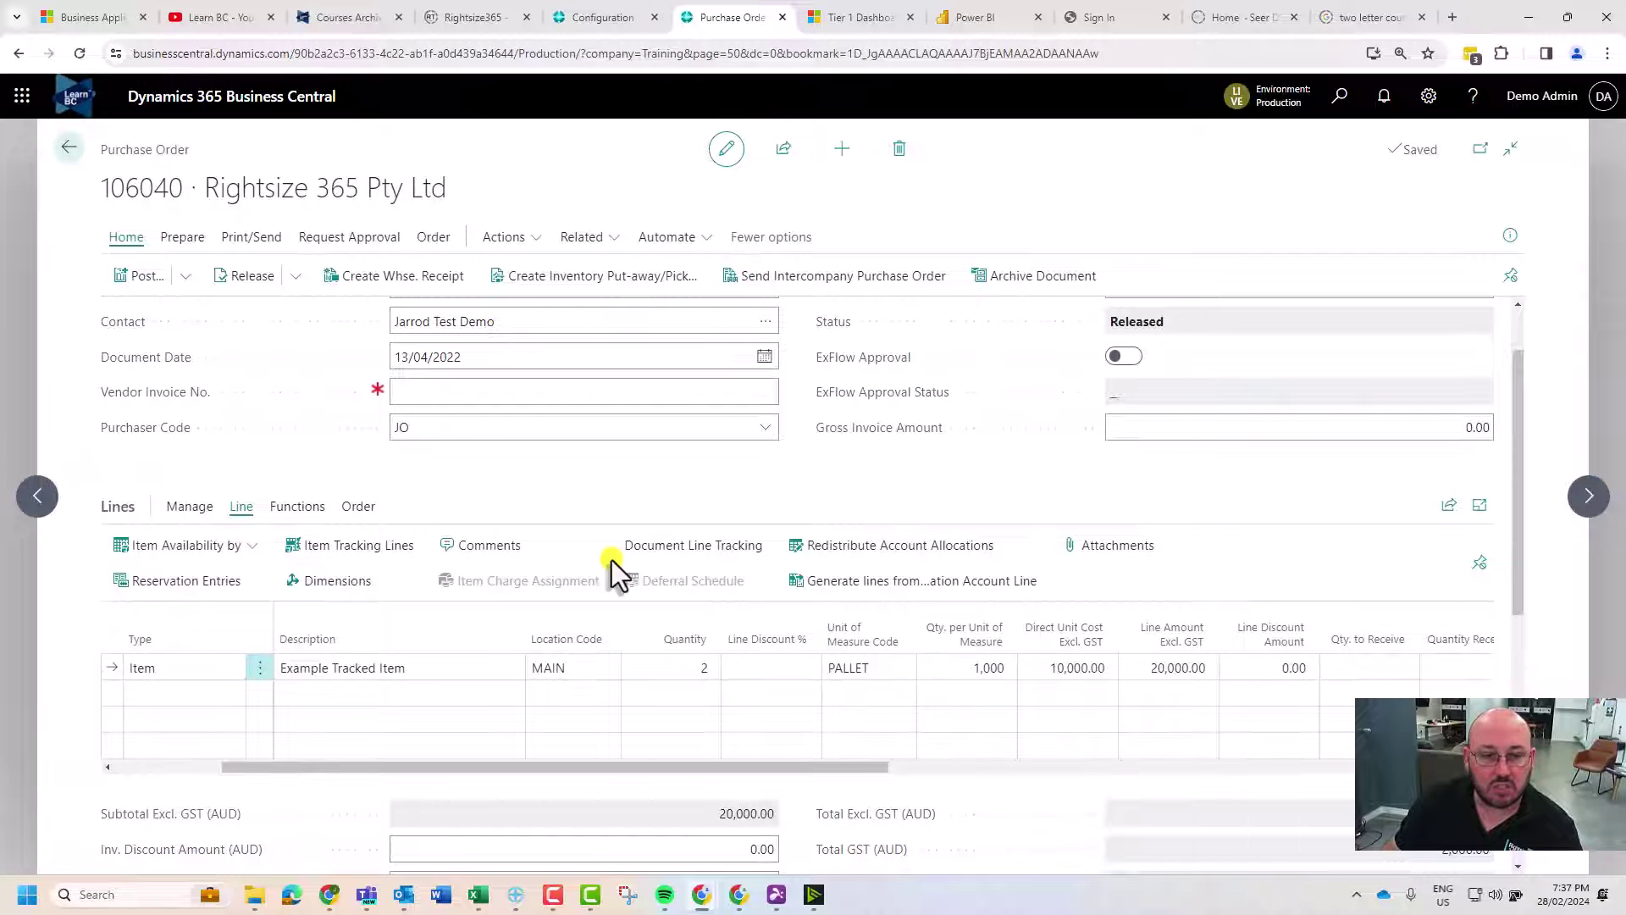
scroll(572, 488, "up", 1)
Enter vendor invoice number ASDSAD and post the order as Receive and Invoice
left_click(527, 474)
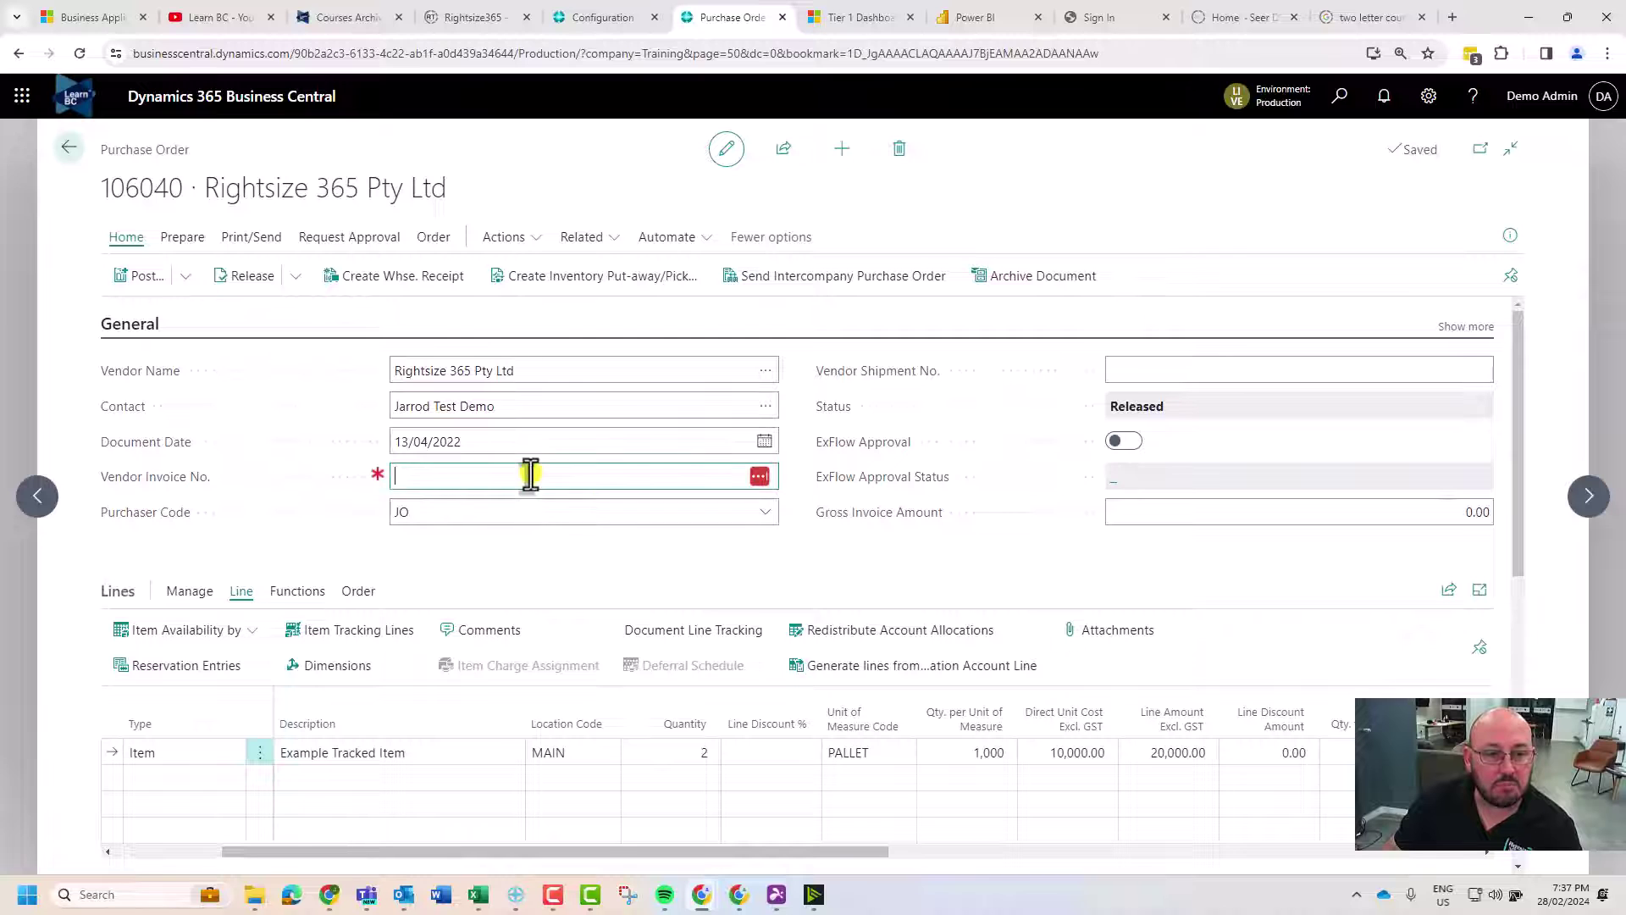
type("asdsad")
left_click(138, 276)
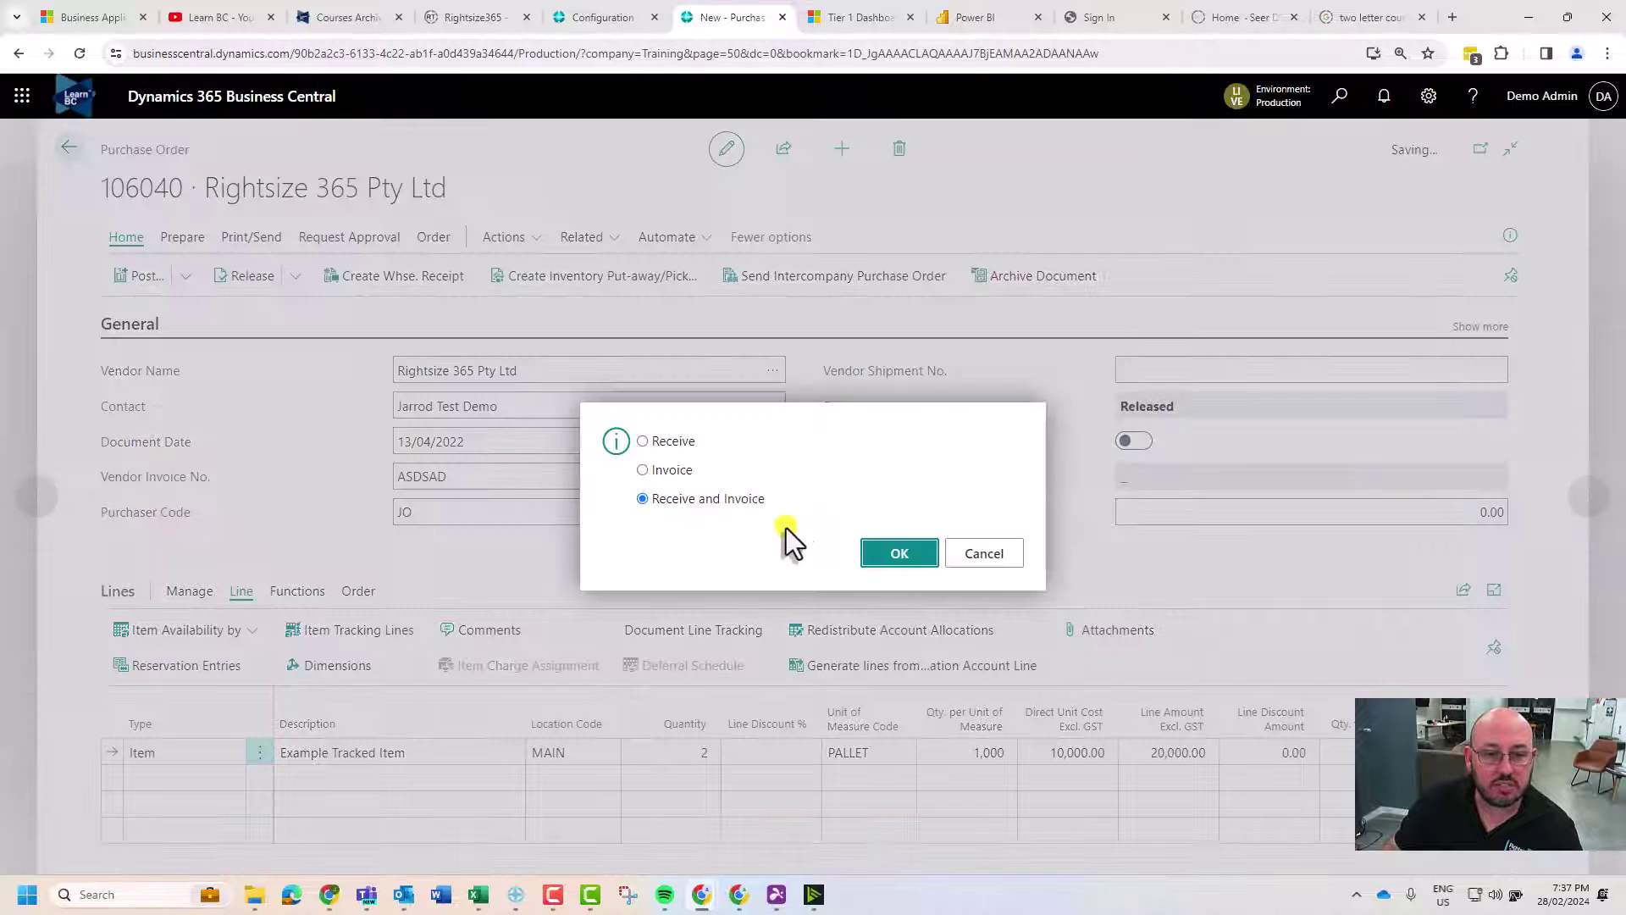
left_click(666, 471)
left_click(898, 555)
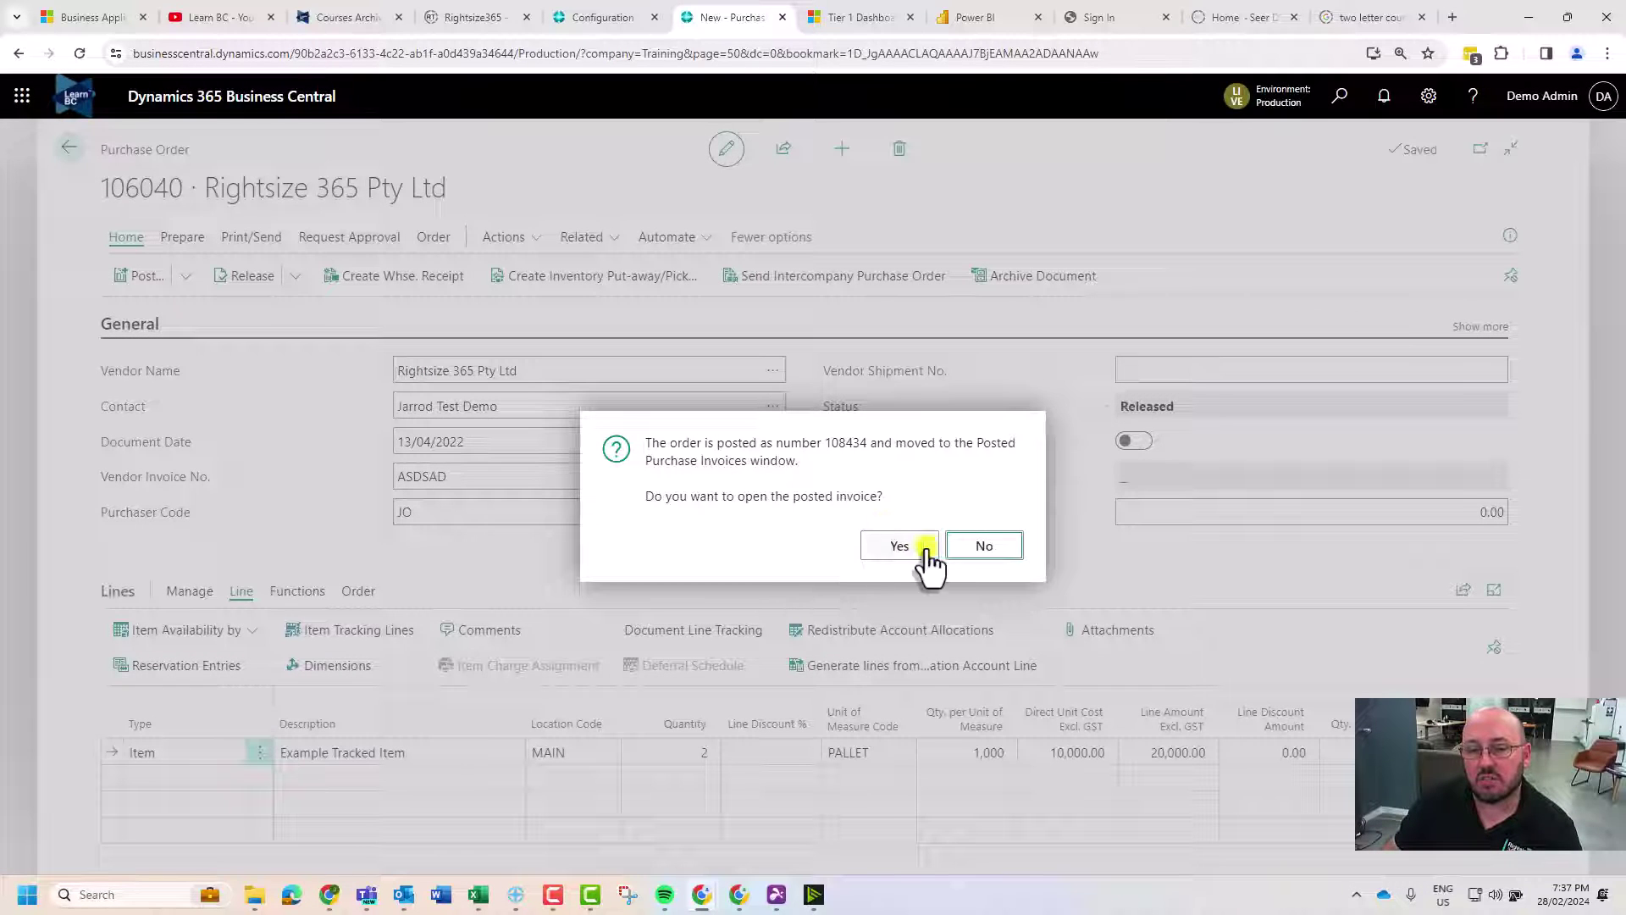
left_click(983, 550)
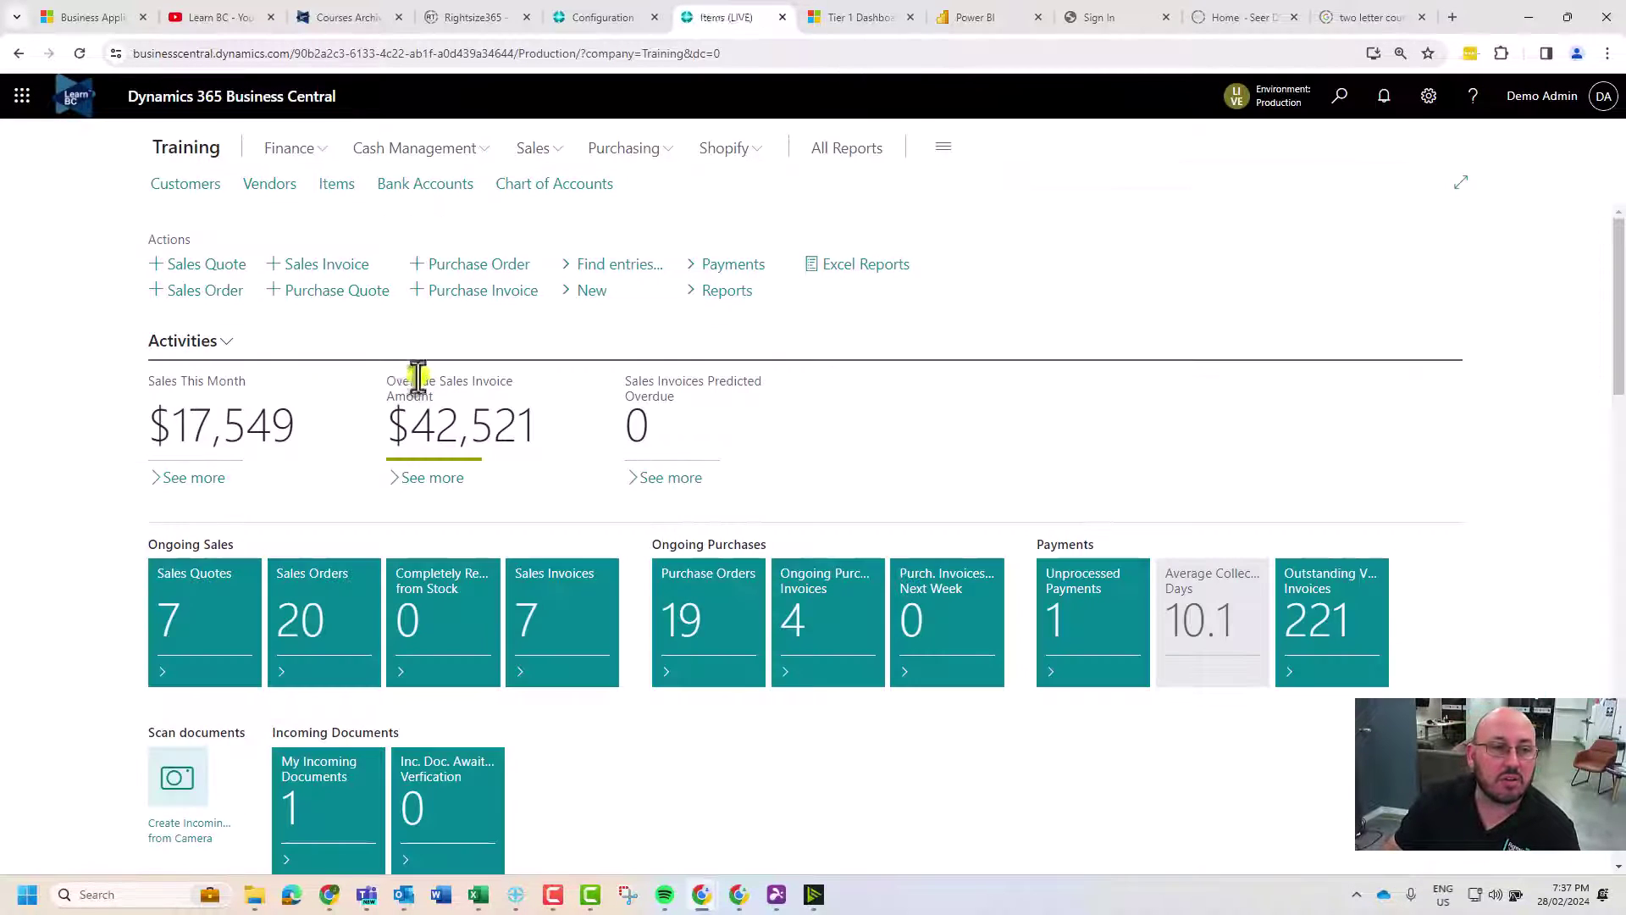
From Items, open item 1003's ledger entries full-page and start personalising the page
left_click(337, 183)
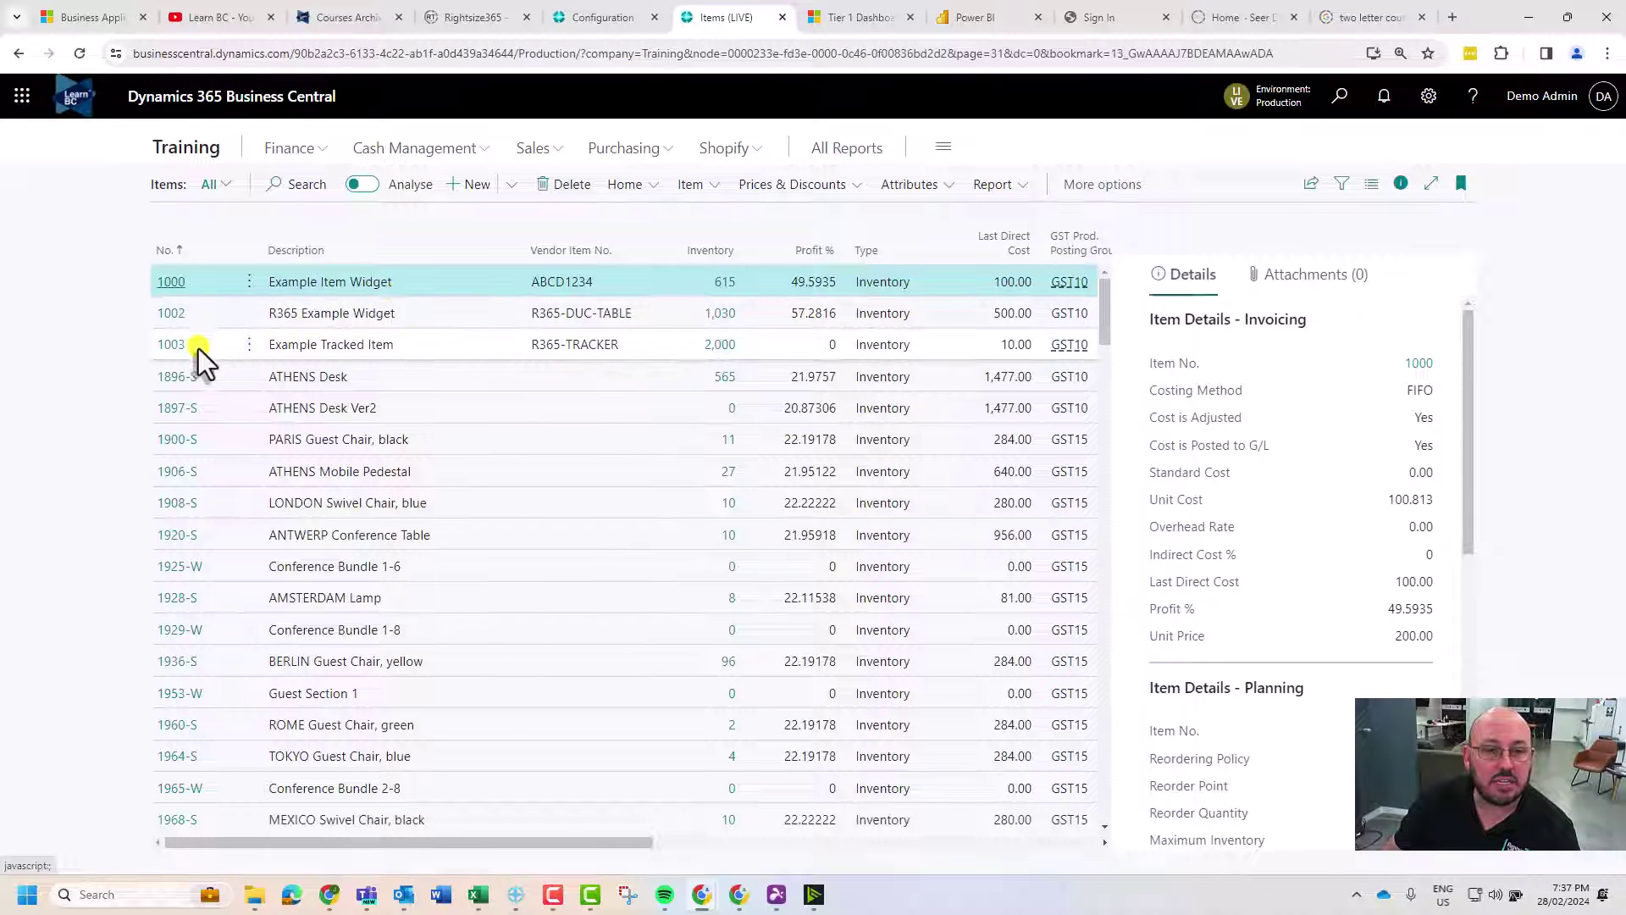
left_click(718, 346)
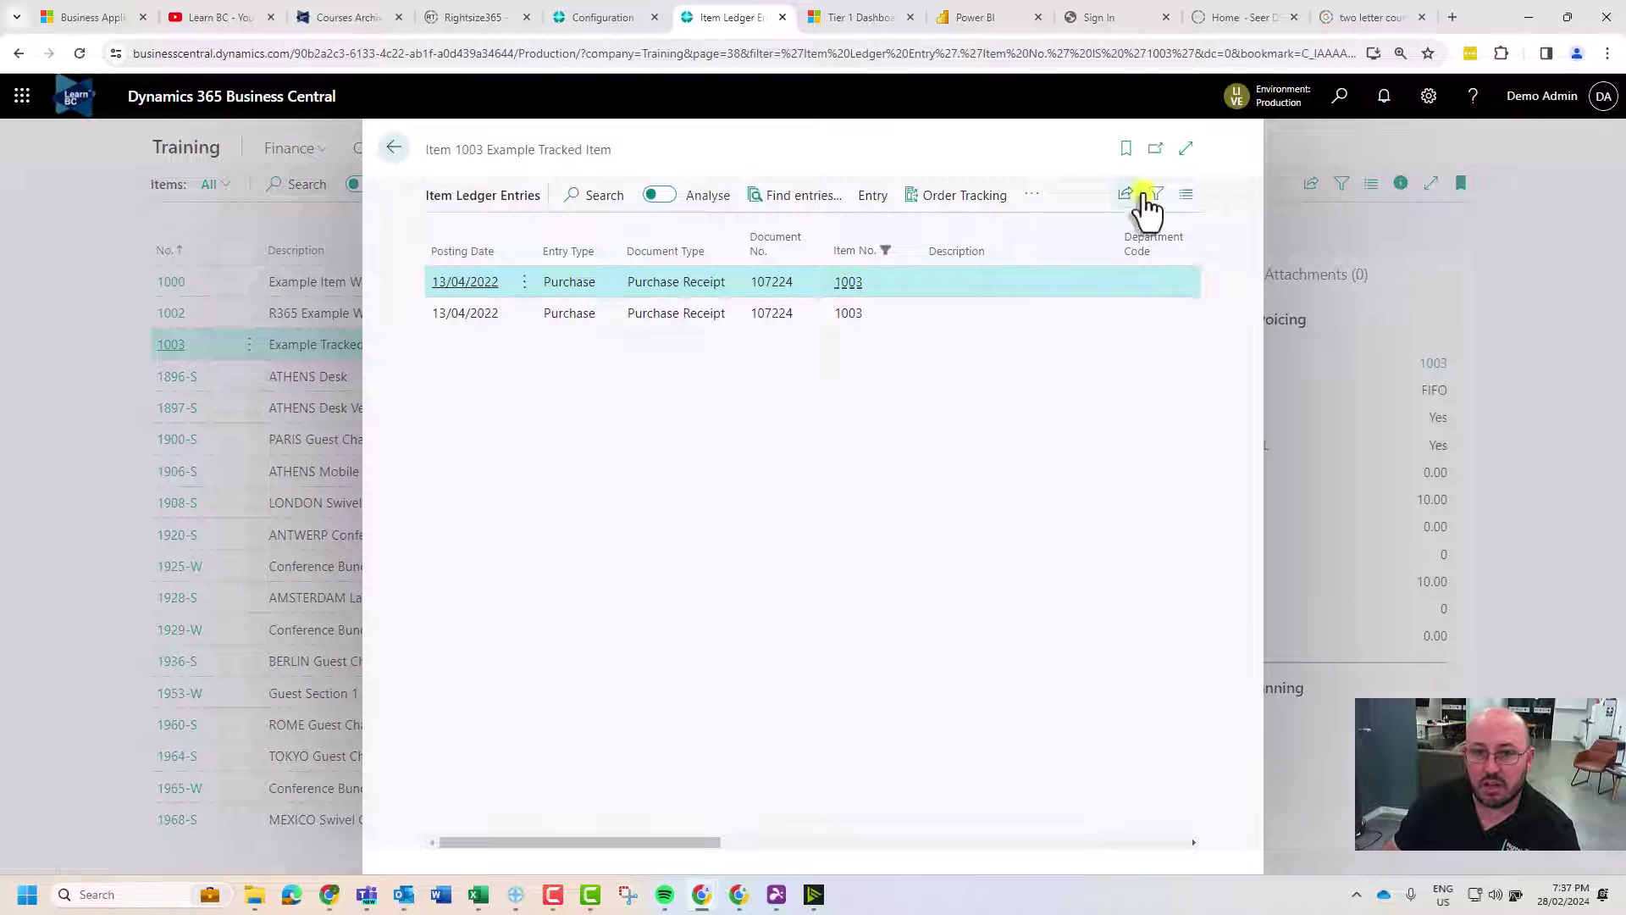
left_click(1189, 153)
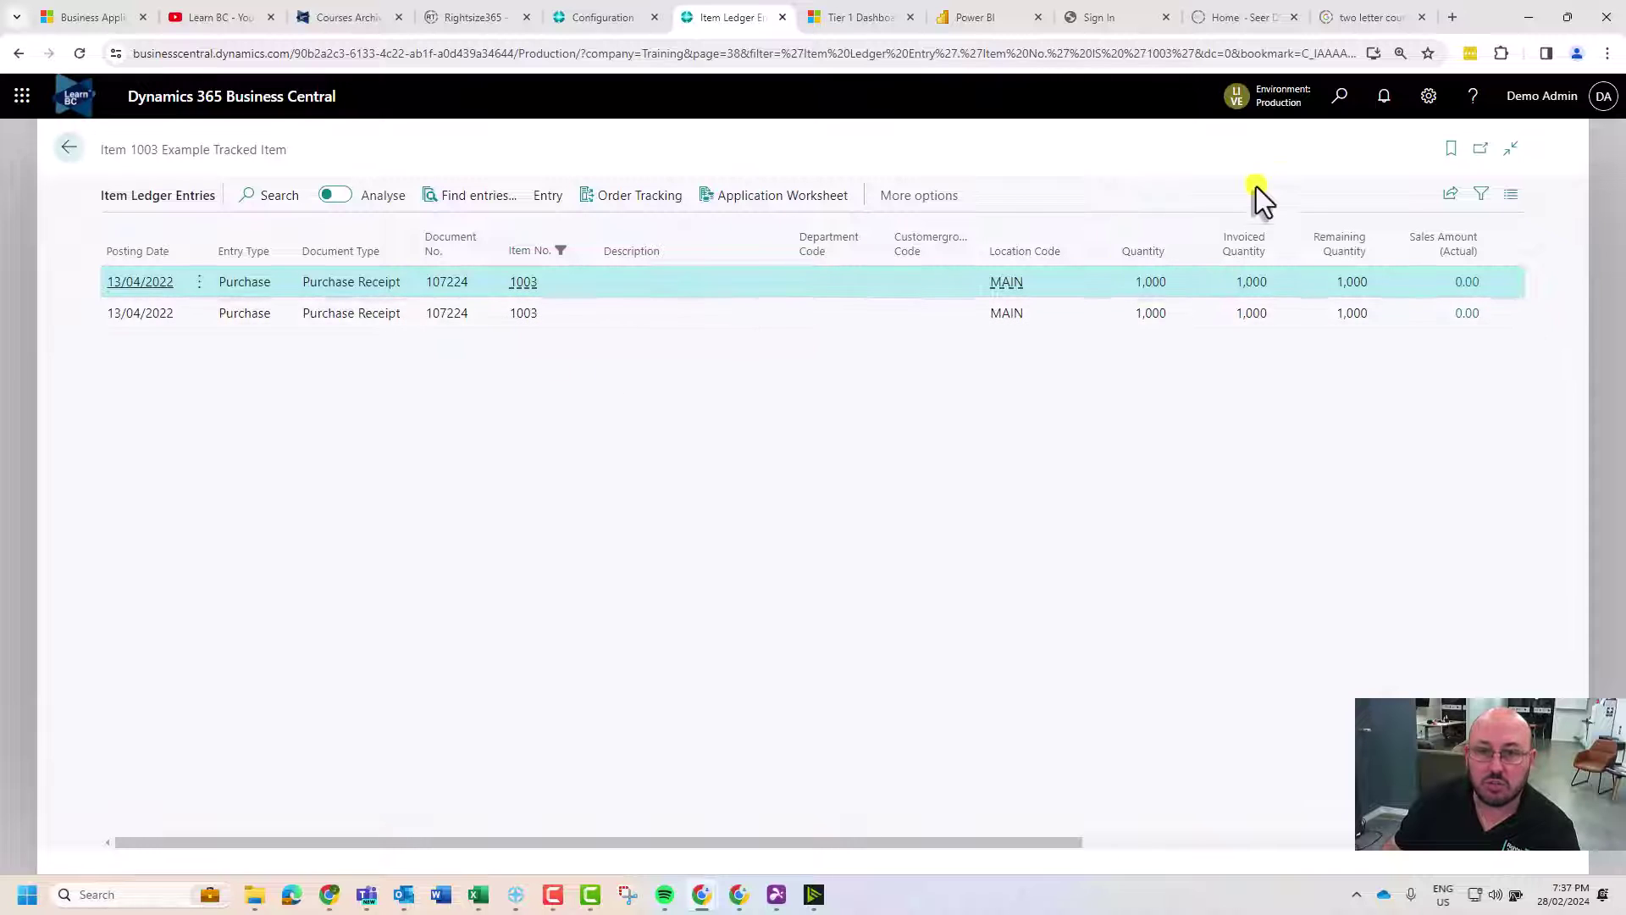
left_click(1431, 98)
left_click(1388, 230)
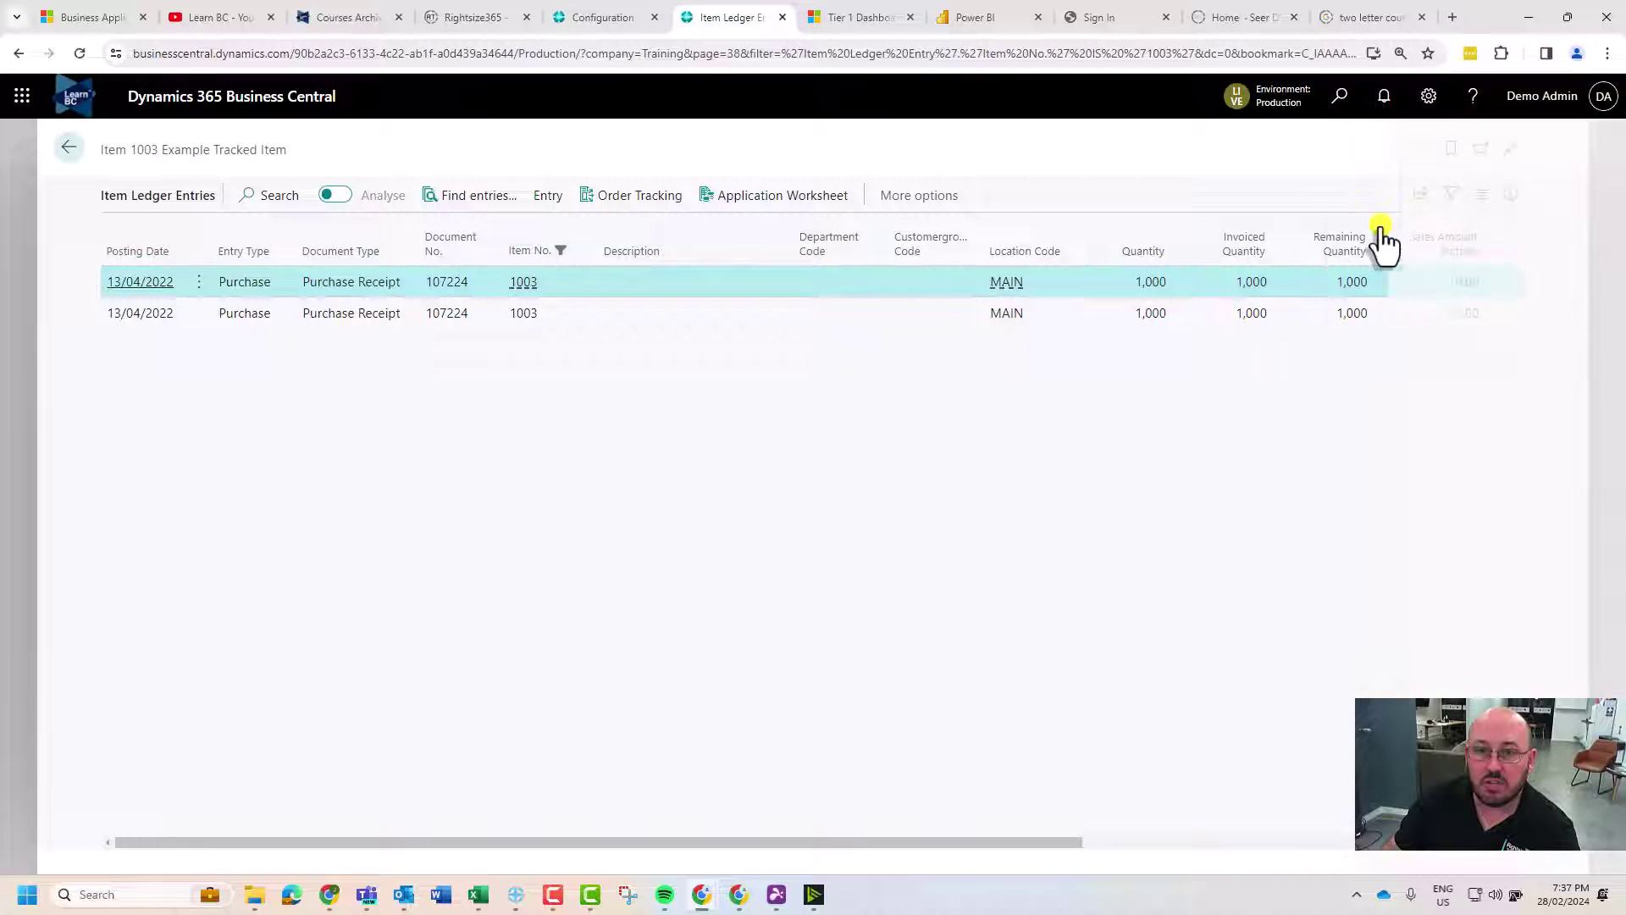
Add the Expiration Date, Lot No. and Serial No. columns to the ledger entries grid
left_click(327, 151)
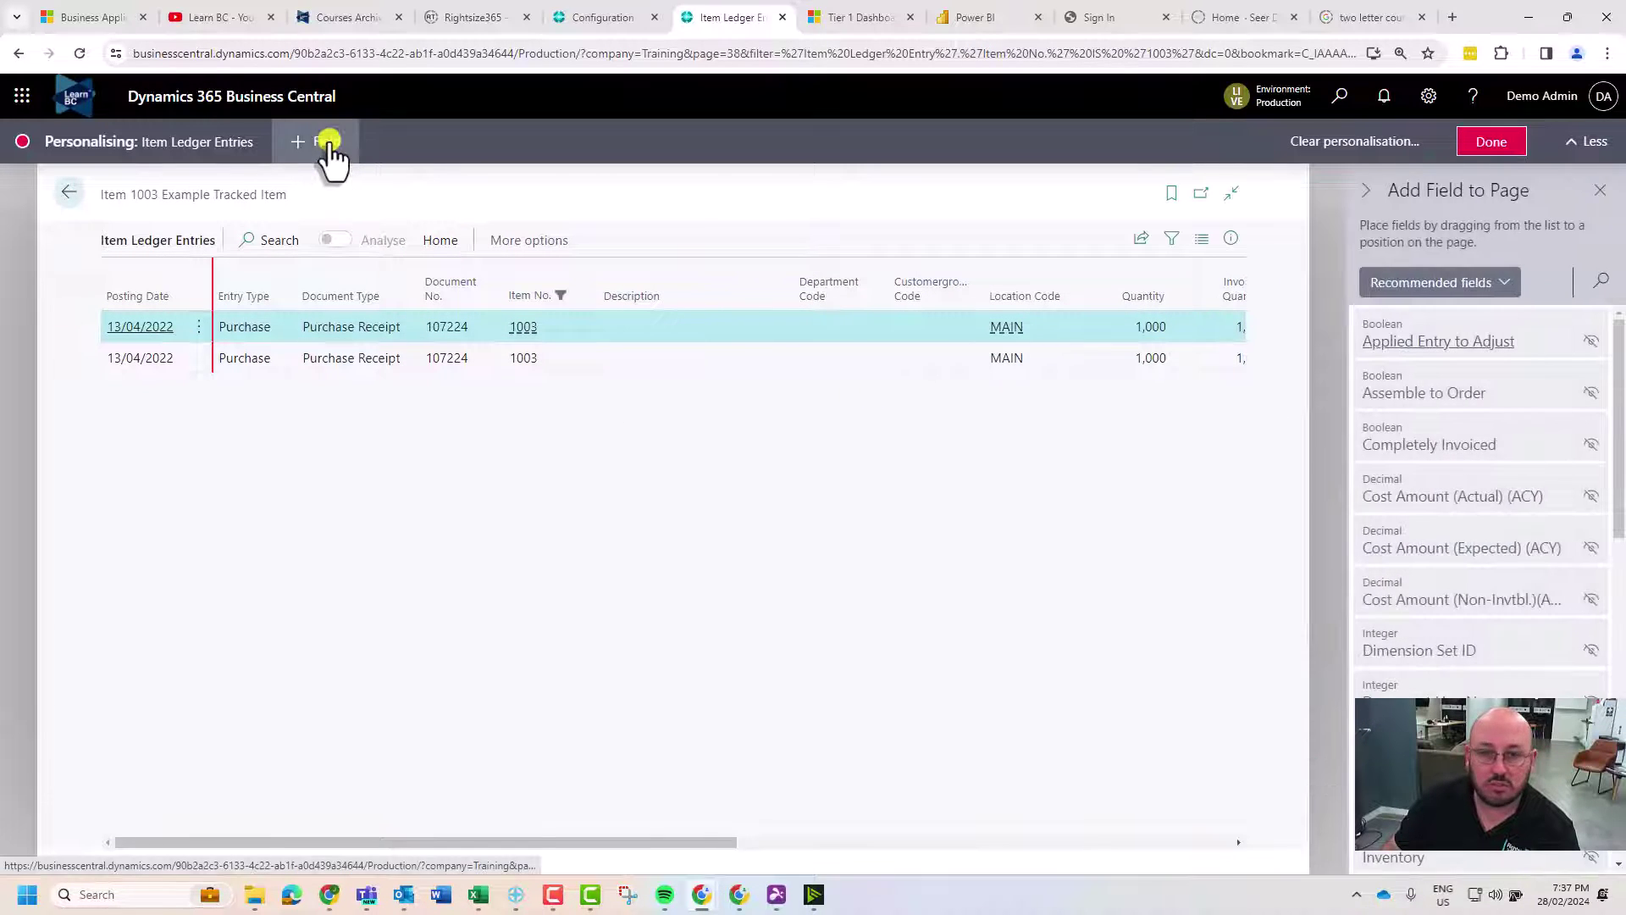
scroll(1549, 546, "down", 3)
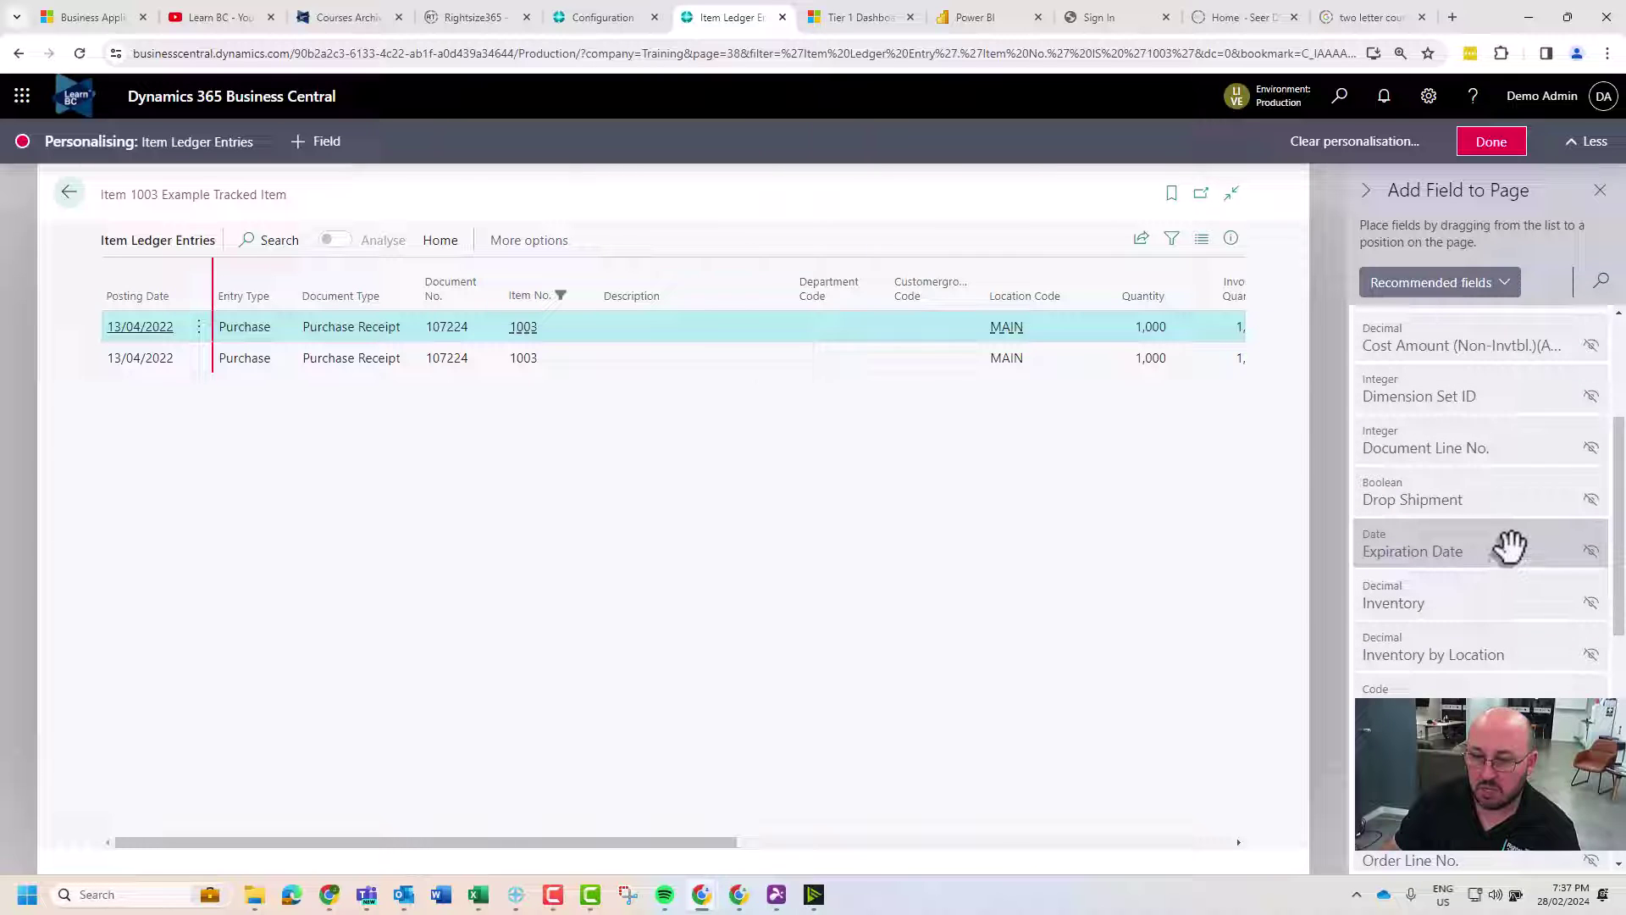
left_click_drag(1482, 547, 780, 294)
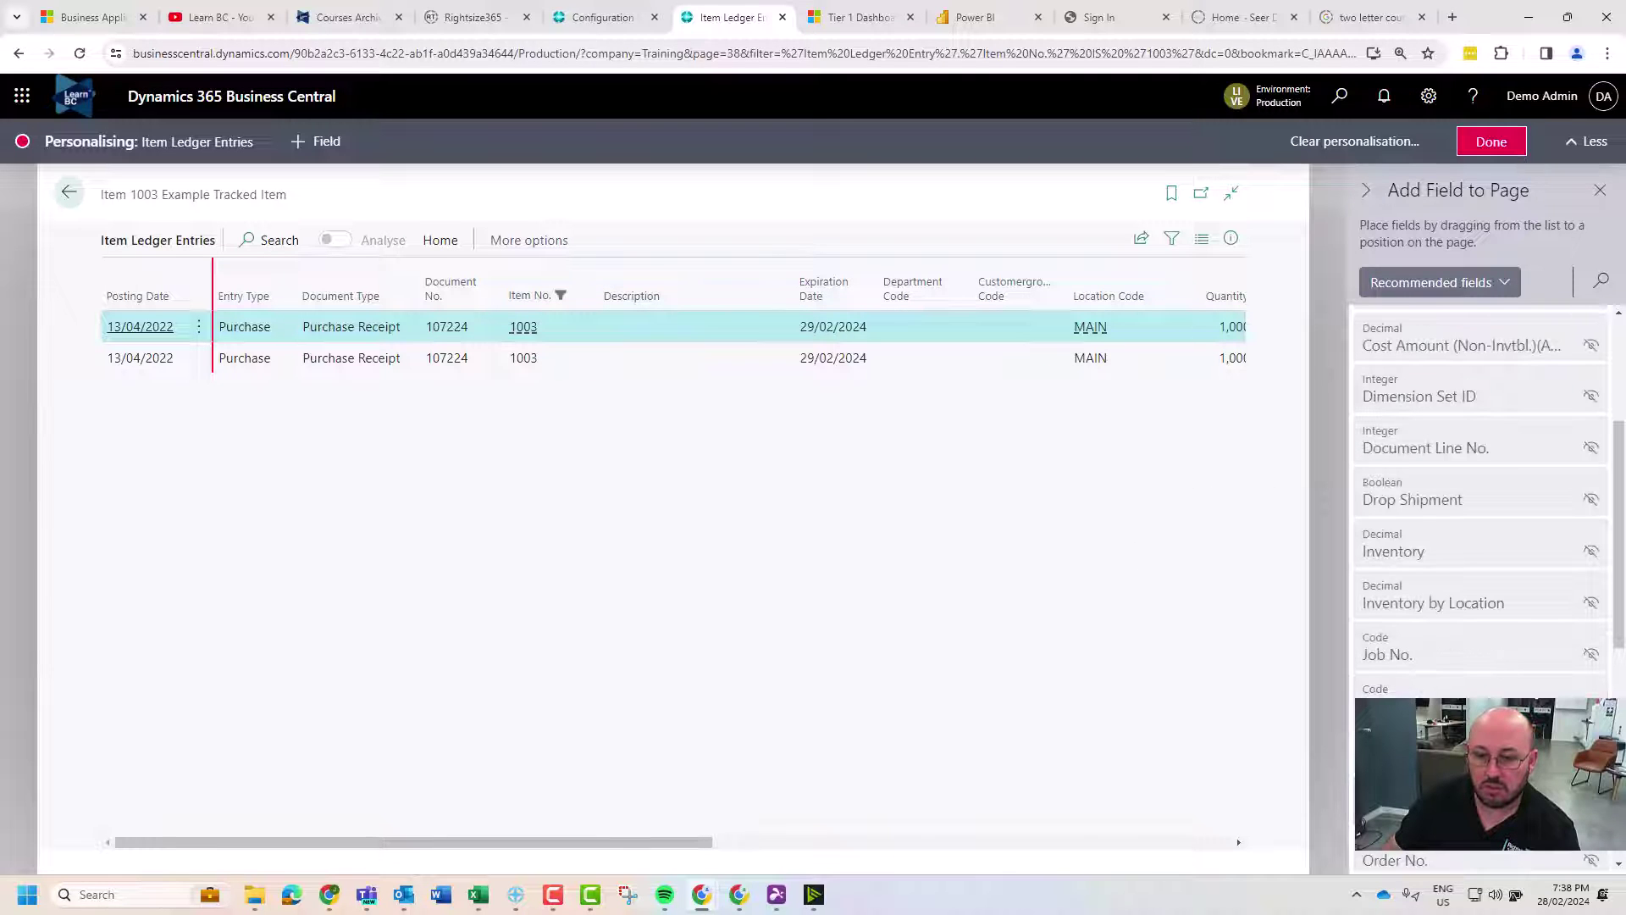
mouse_move(1423, 745)
left_mouse_down()
mouse_move(929, 432)
mouse_move(799, 283)
mouse_move(768, 293)
mouse_move(796, 287)
left_mouse_up()
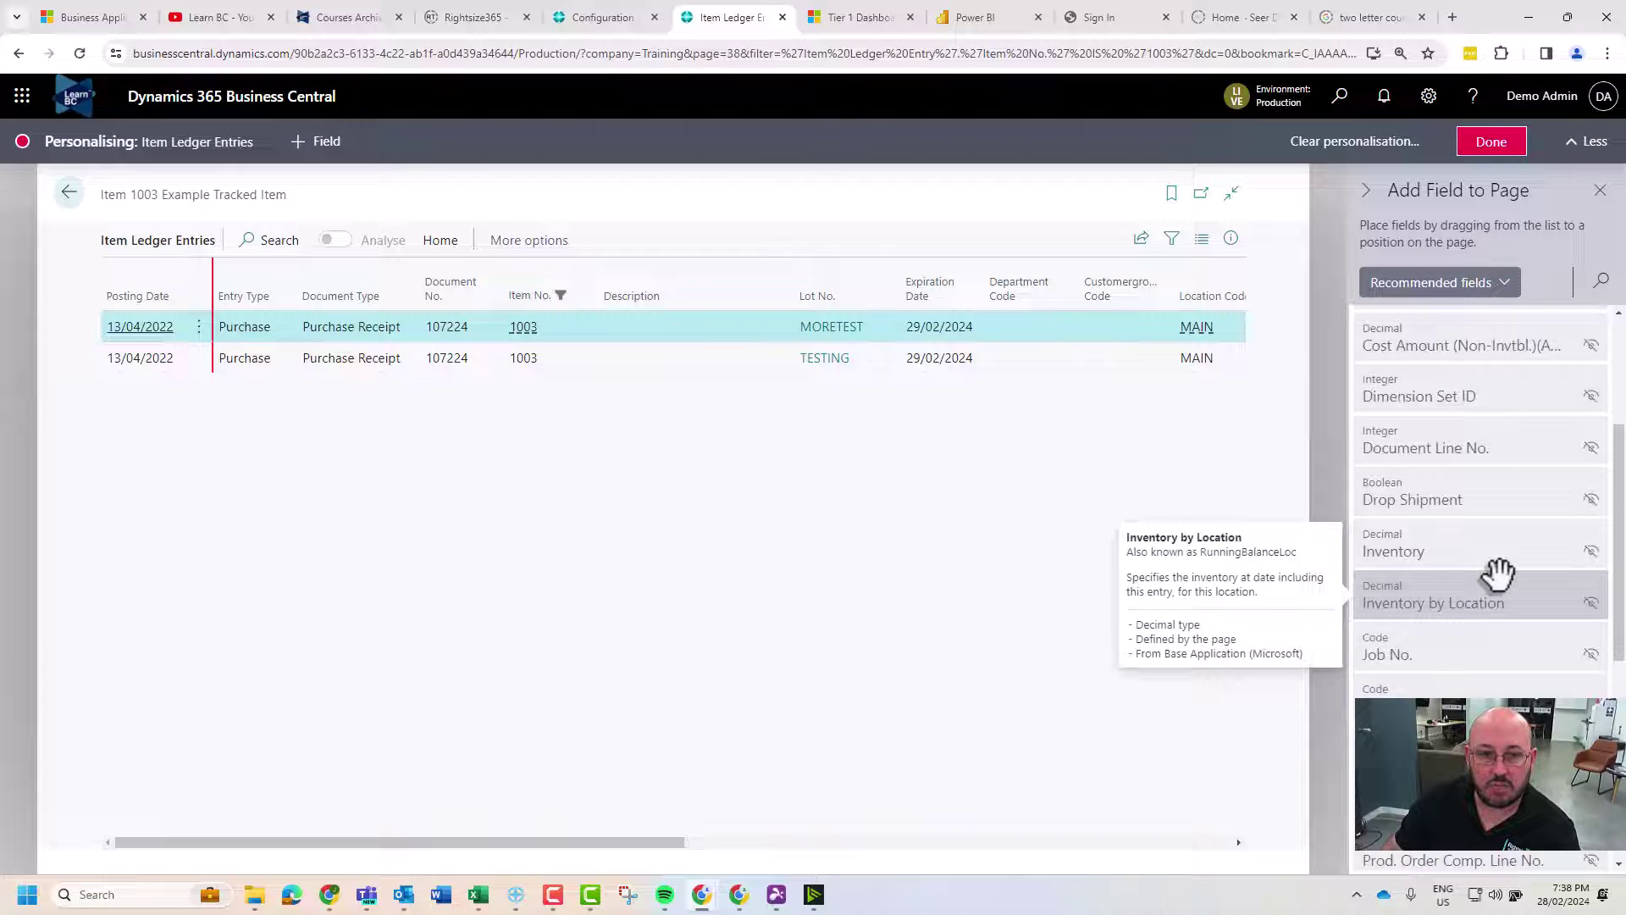
scroll(1494, 585, "down", 4)
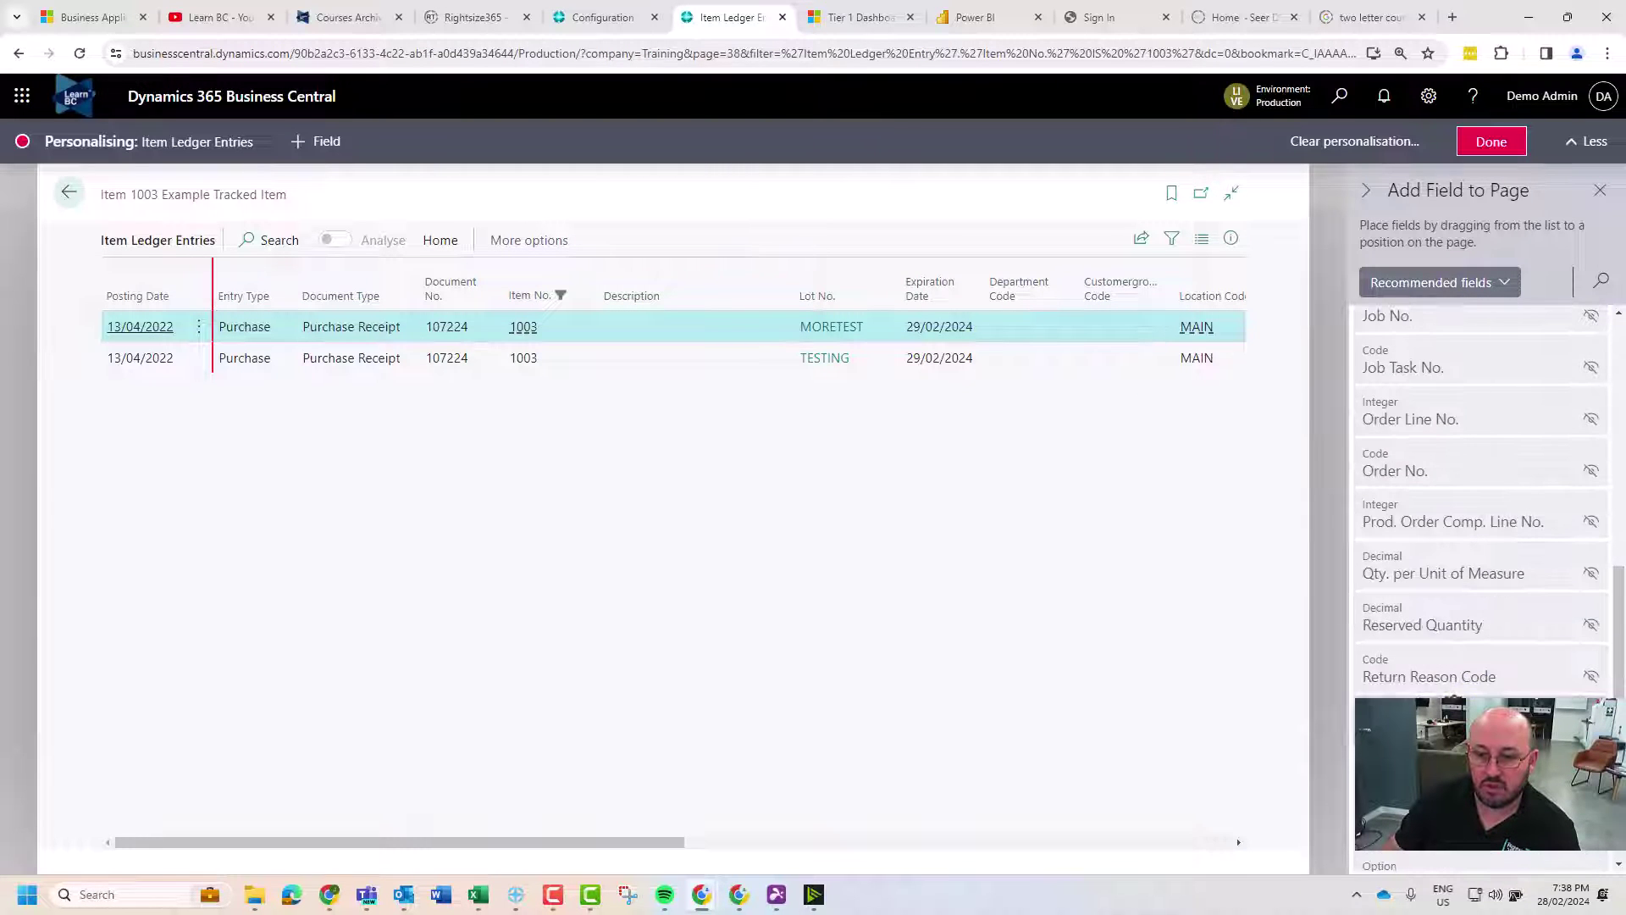
left_click_drag(1483, 720, 786, 292)
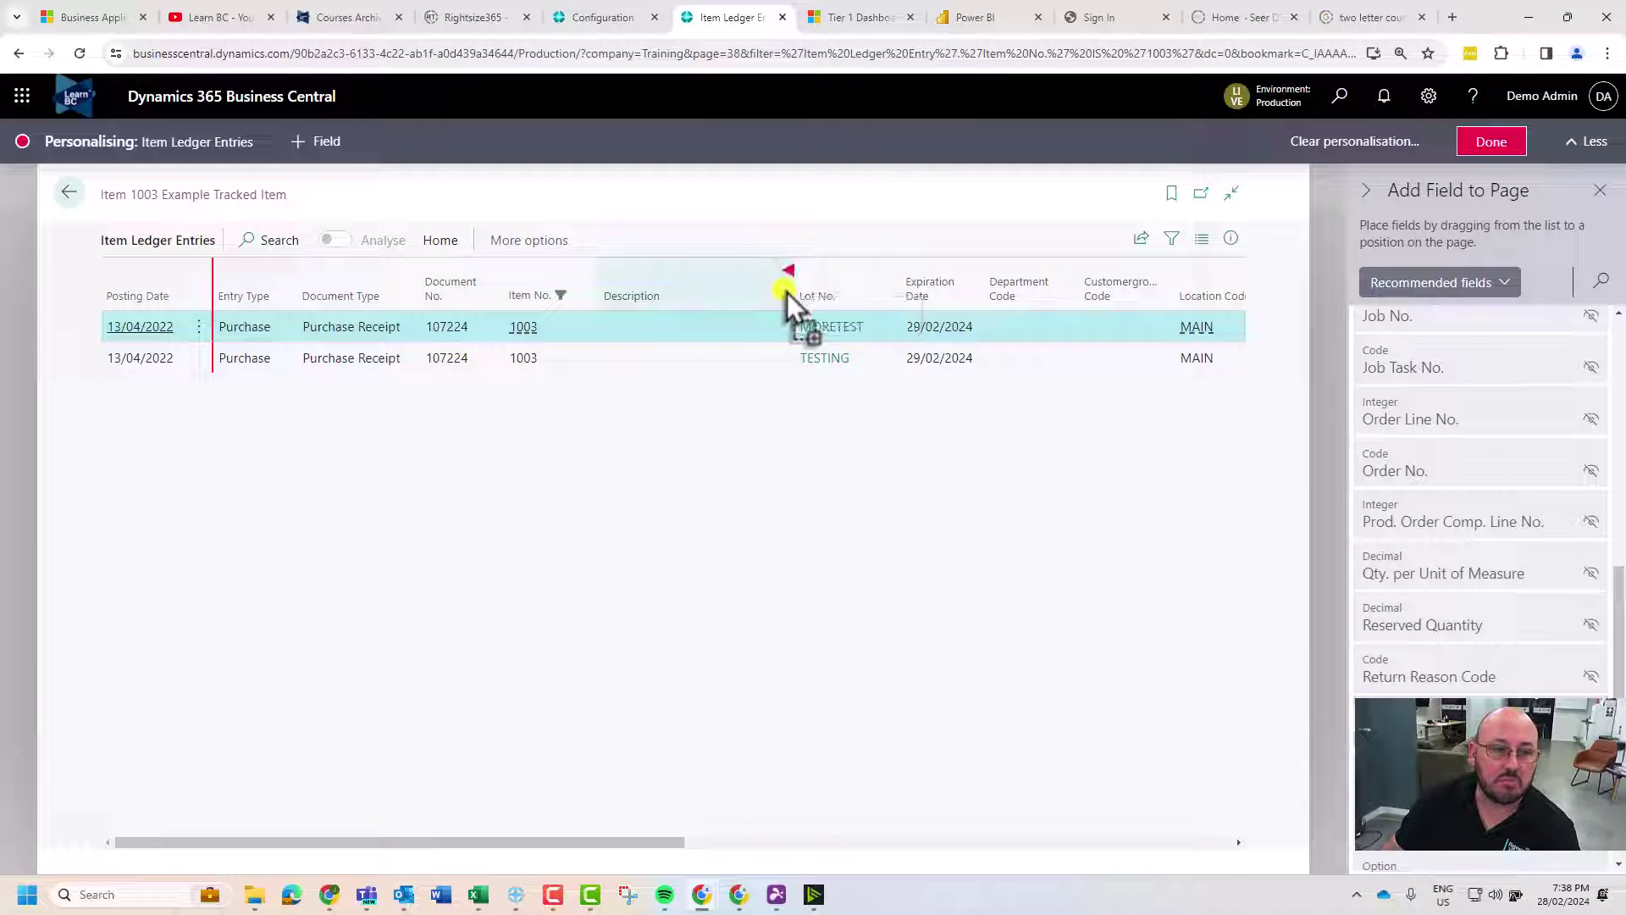
left_click(1489, 143)
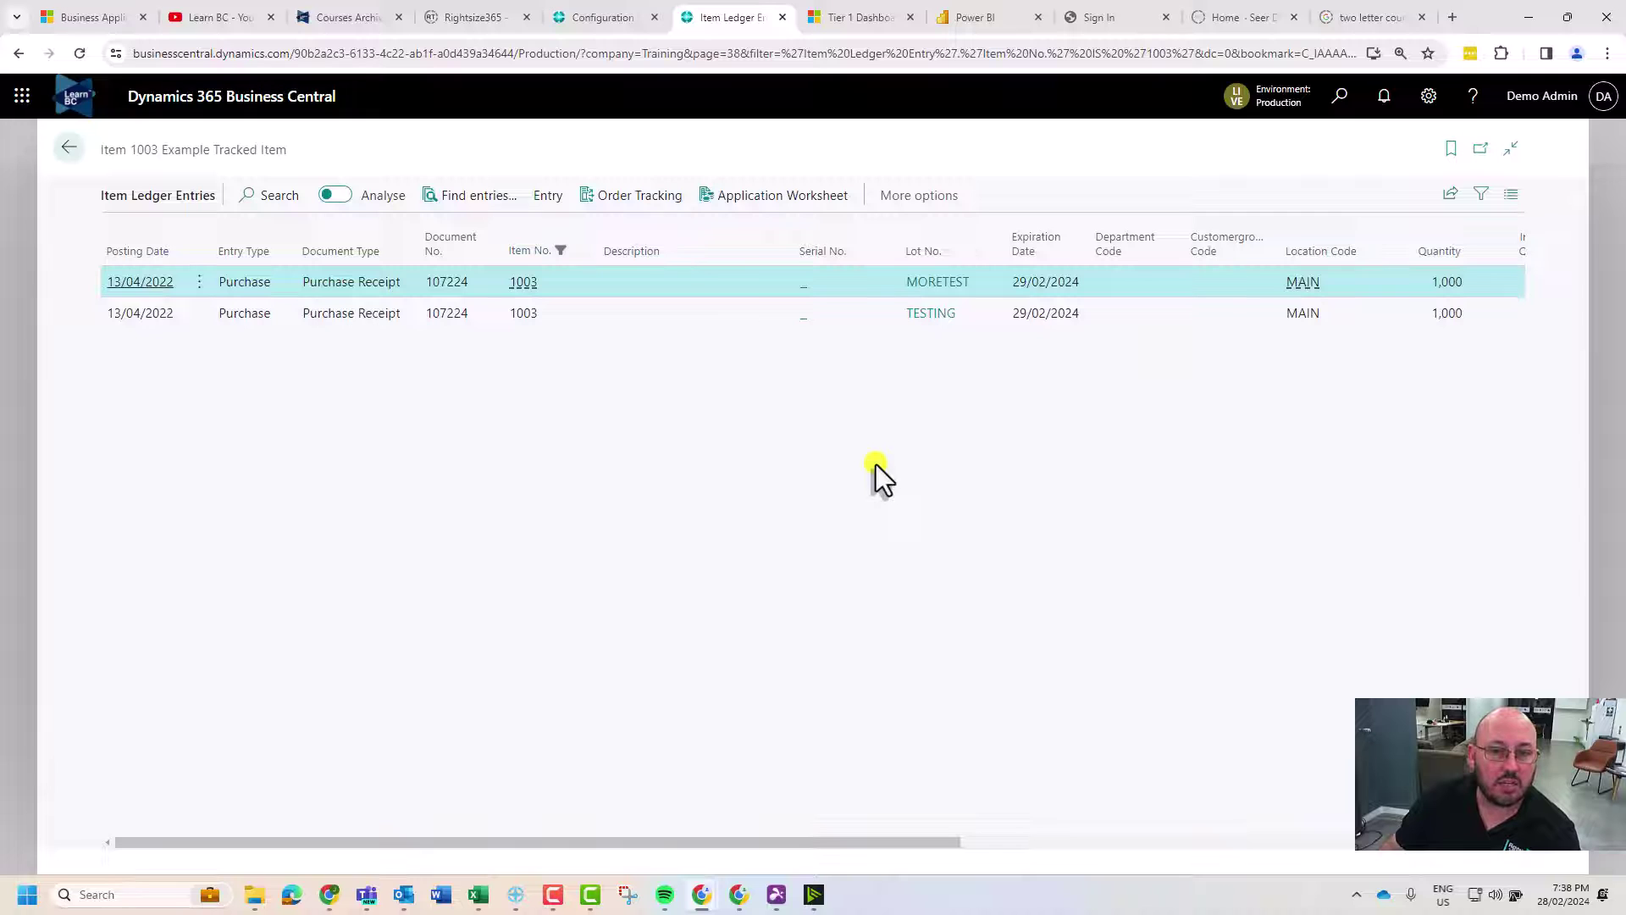
Reopen item 1003's ledger entries to check lots MORETEST and TESTING, then close them
key("Escape")
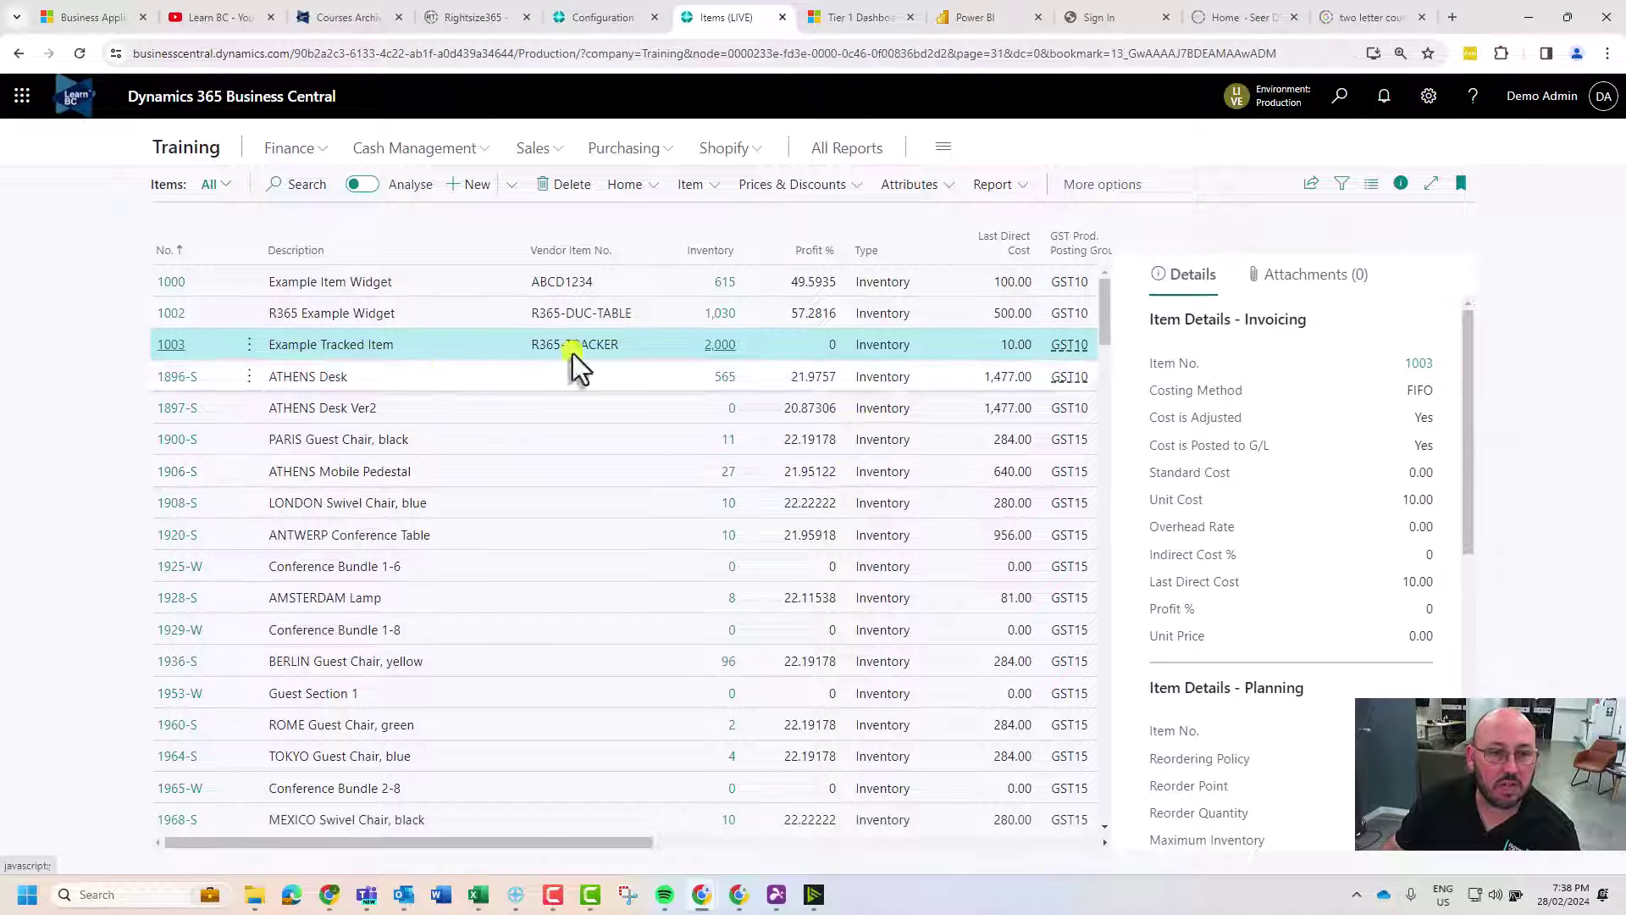
left_click(720, 346)
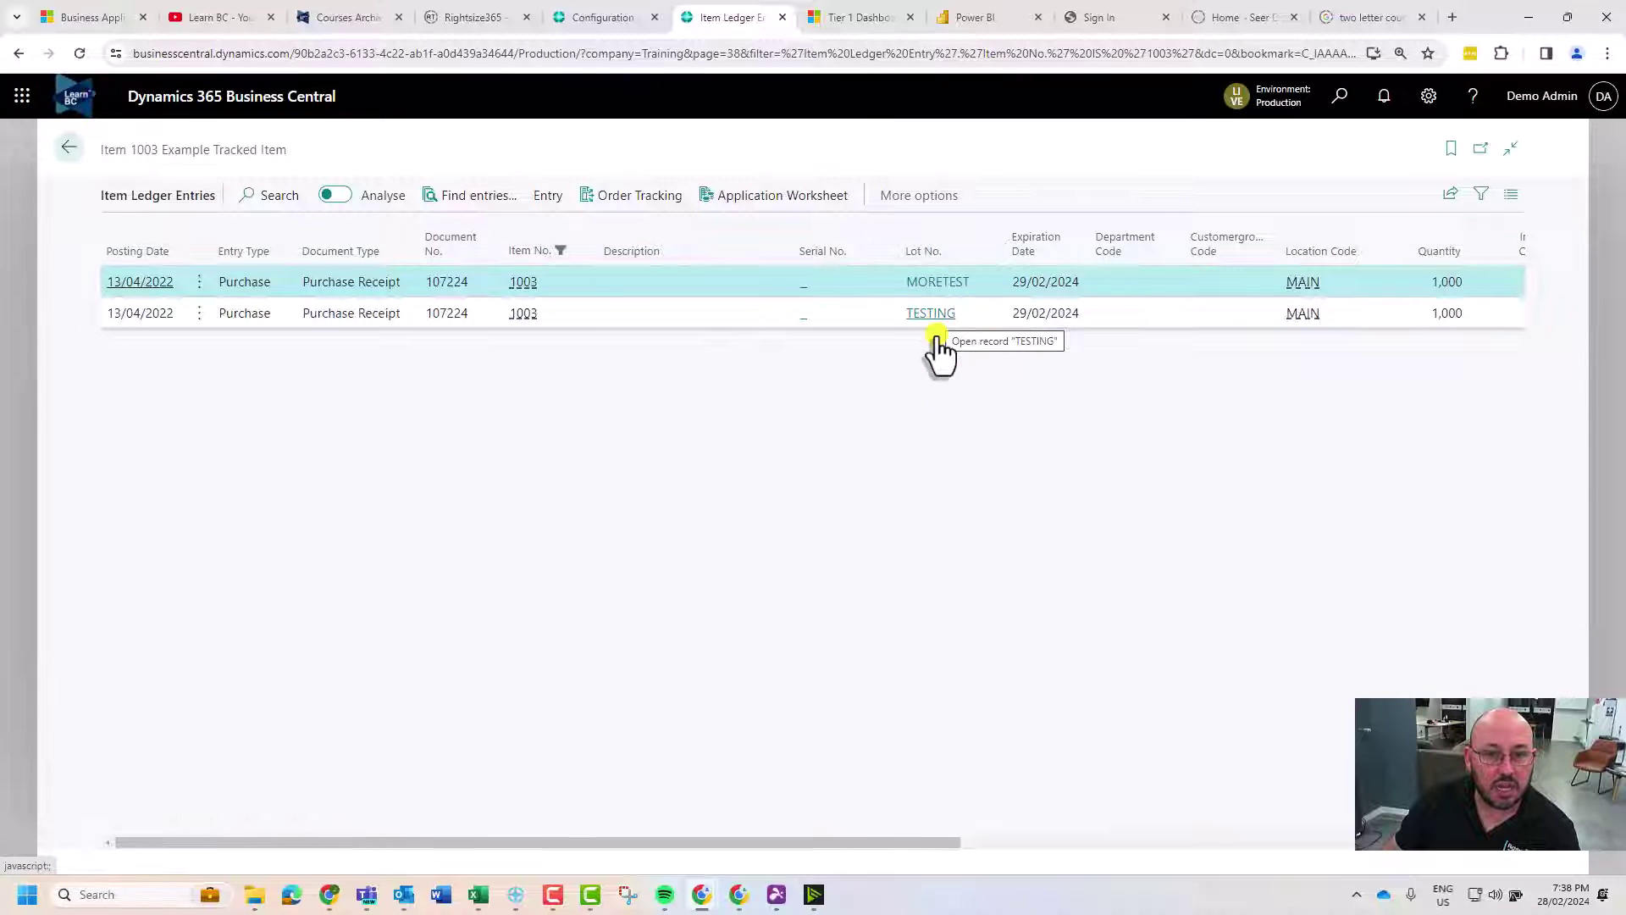
key("Escape")
key("Escape")
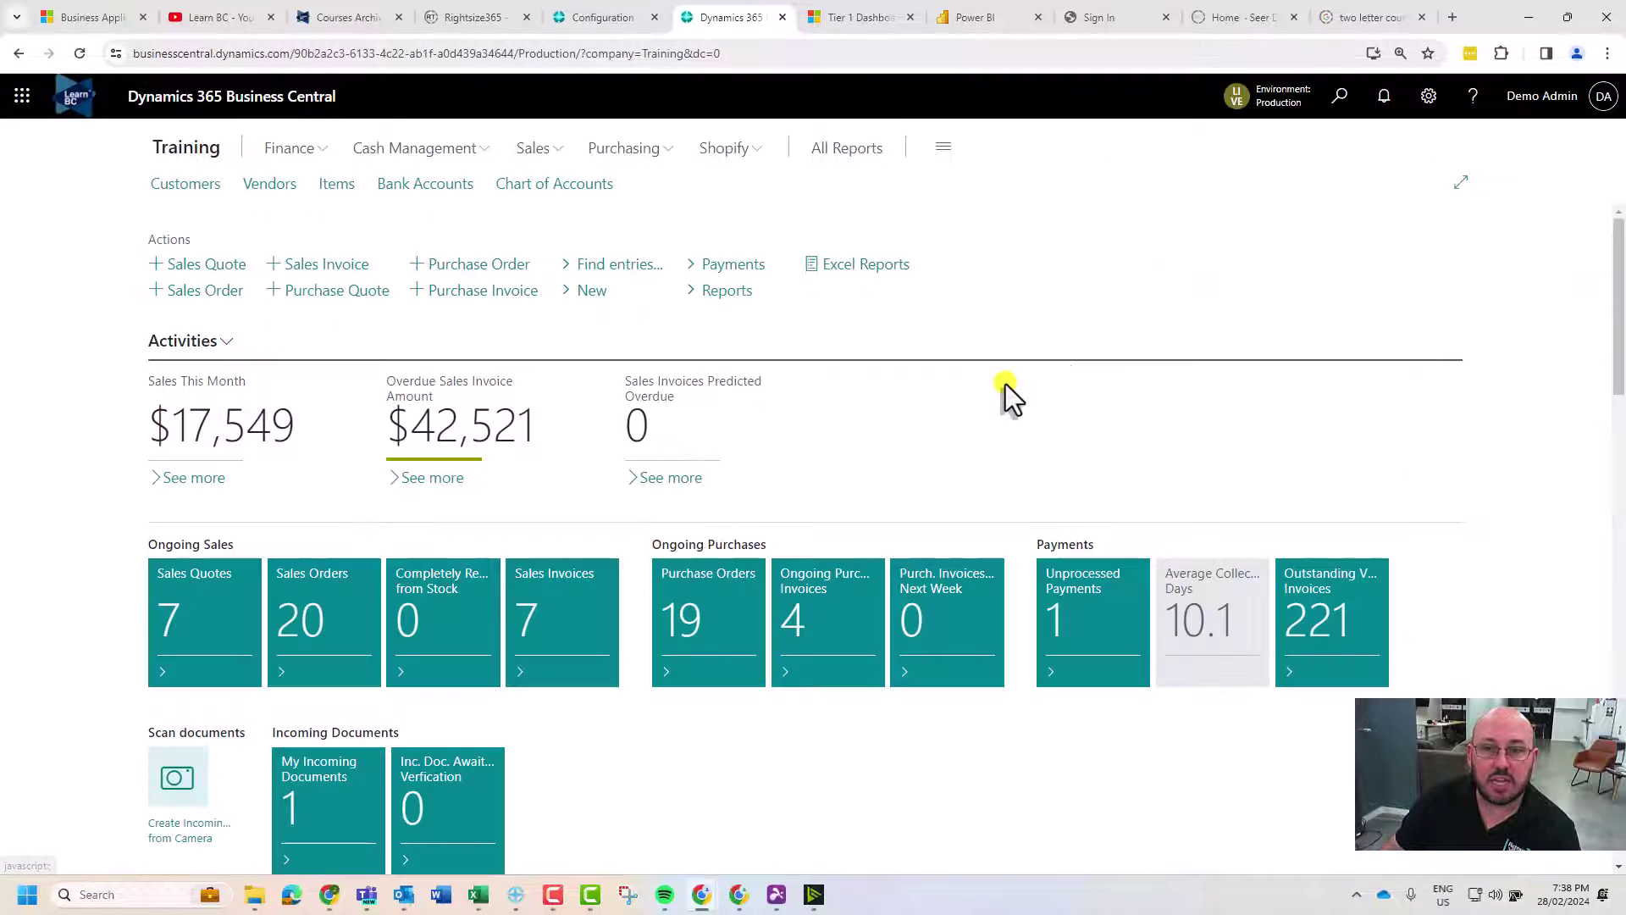
Find and open the Item Tracing page via search
left_click(1342, 96)
type("item trac")
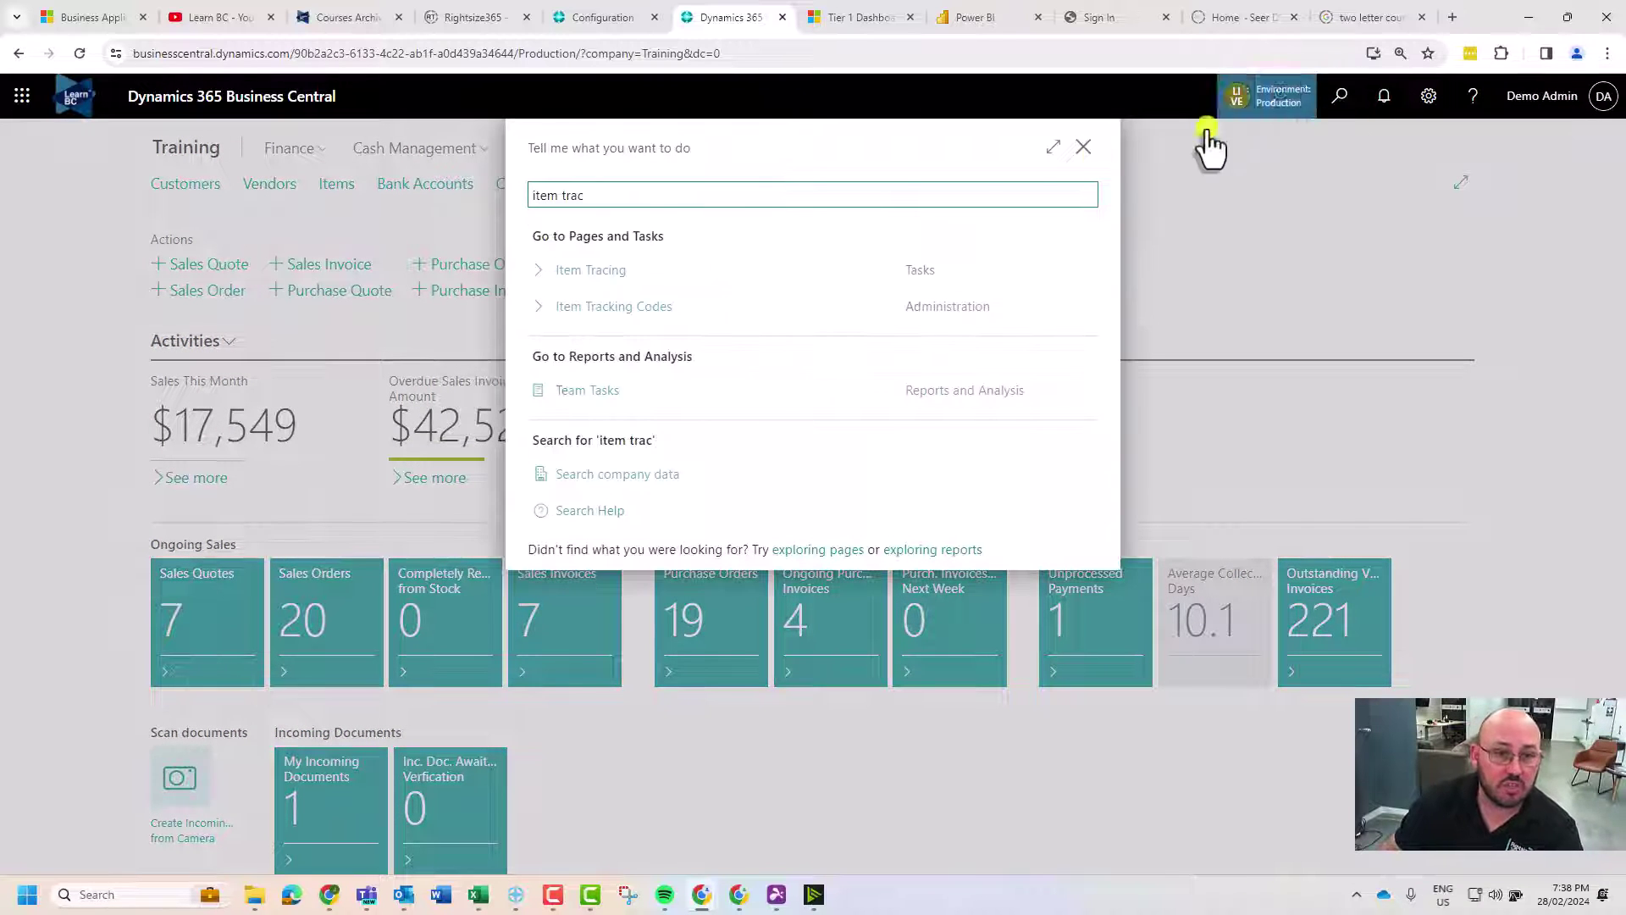
left_click(596, 278)
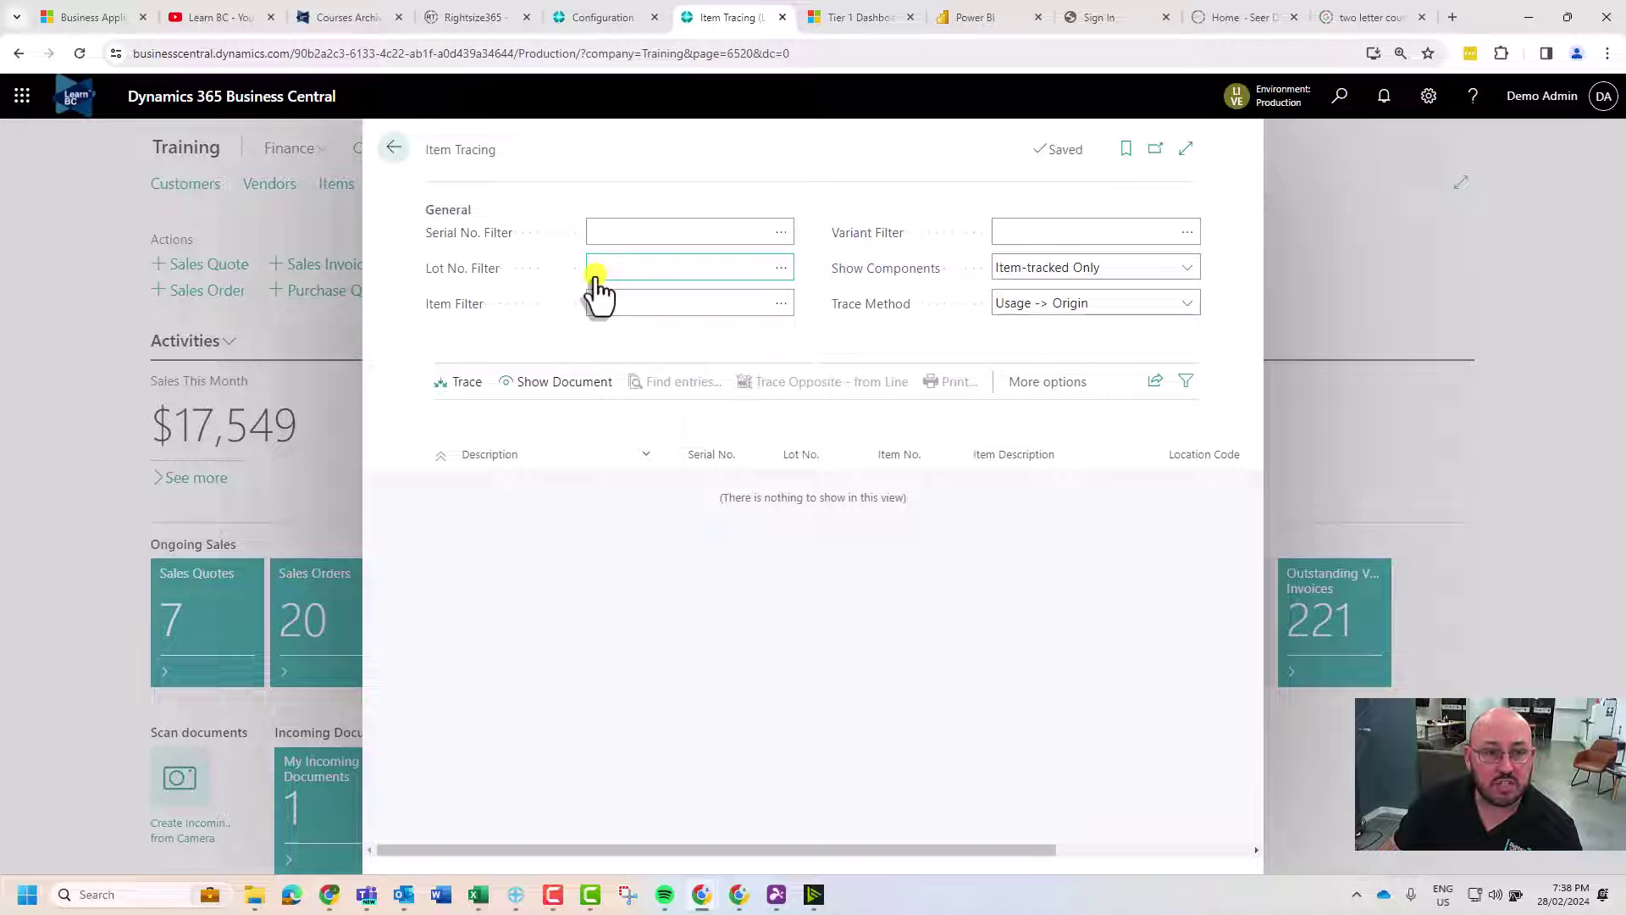
Trace lot TESTING with the Lot No. Filter and view the result full-page
left_click(610, 268)
type("TESTING")
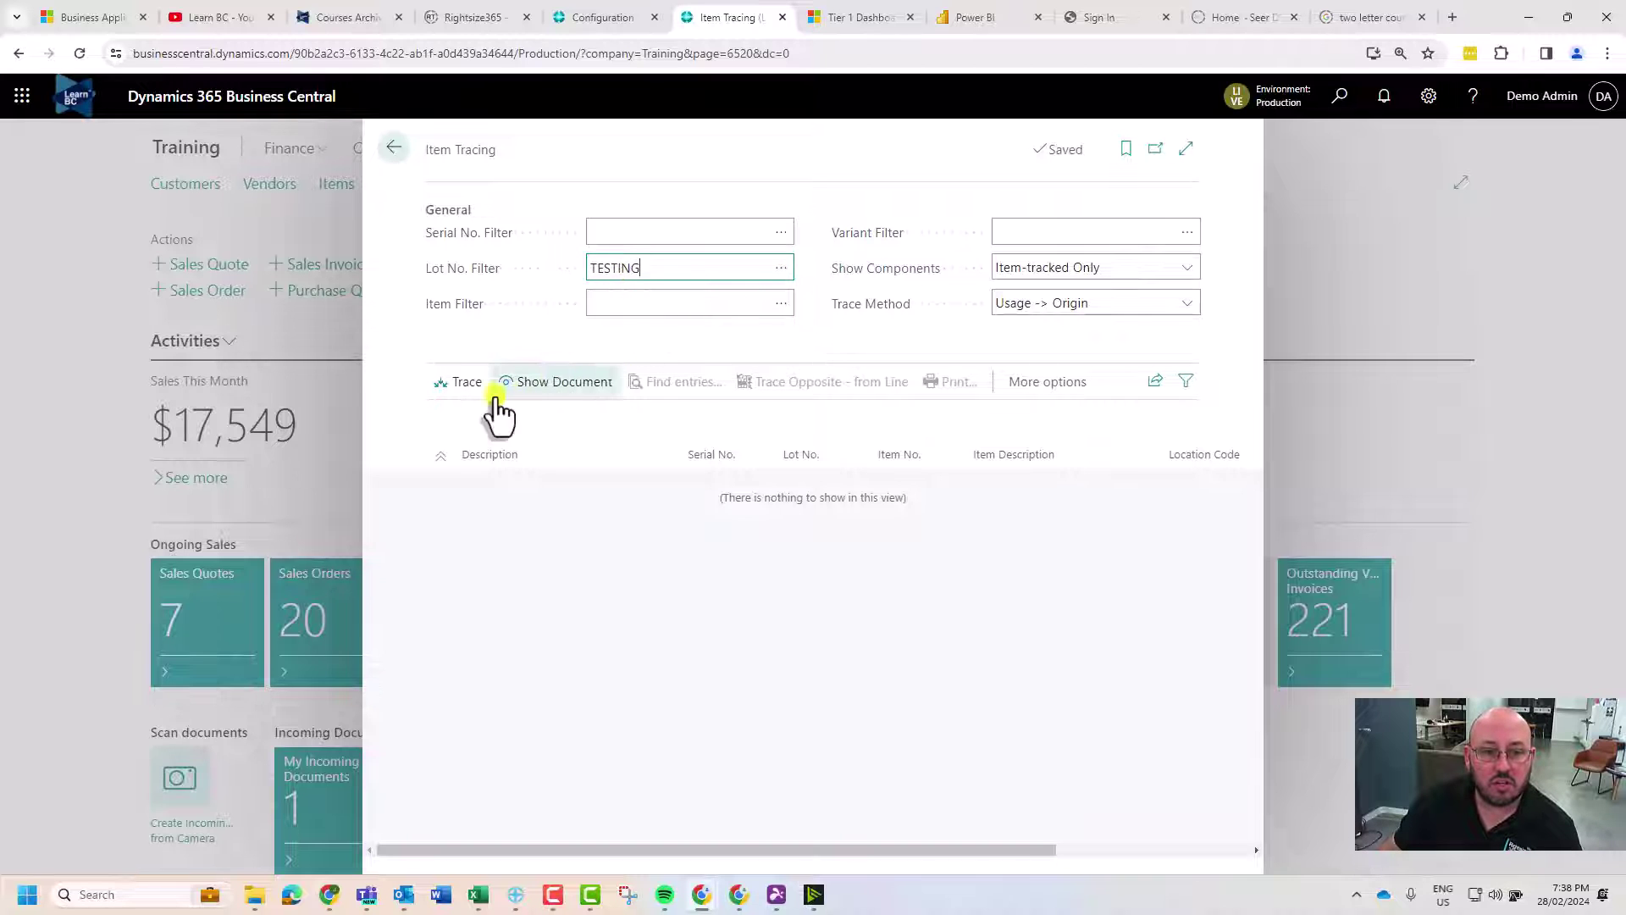
left_click(455, 386)
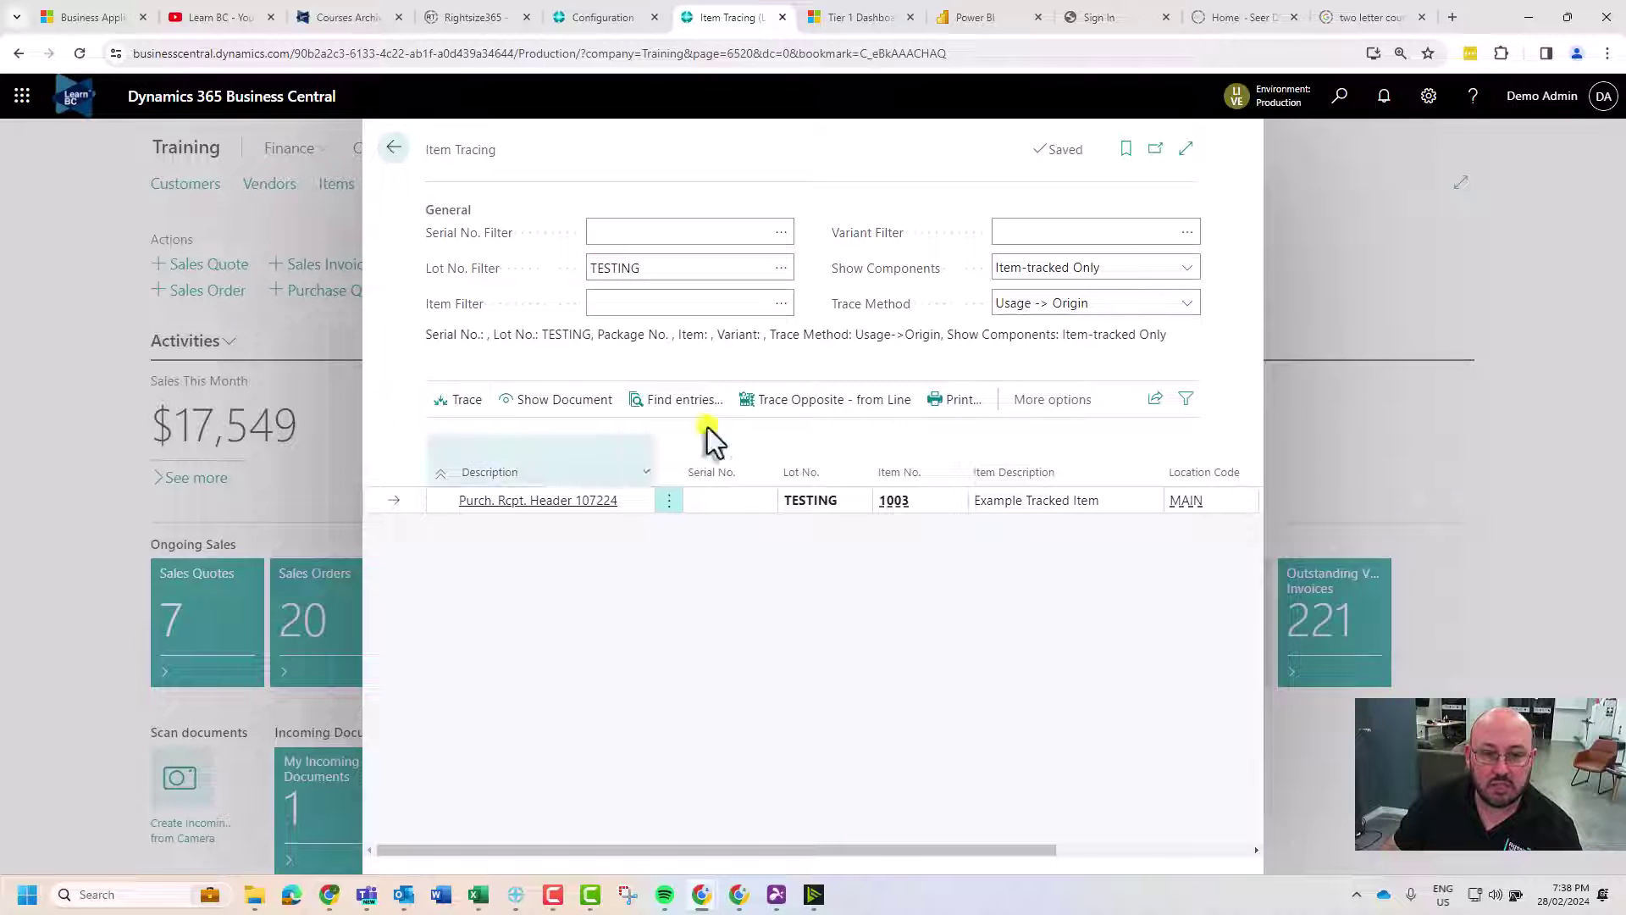
left_click(1185, 151)
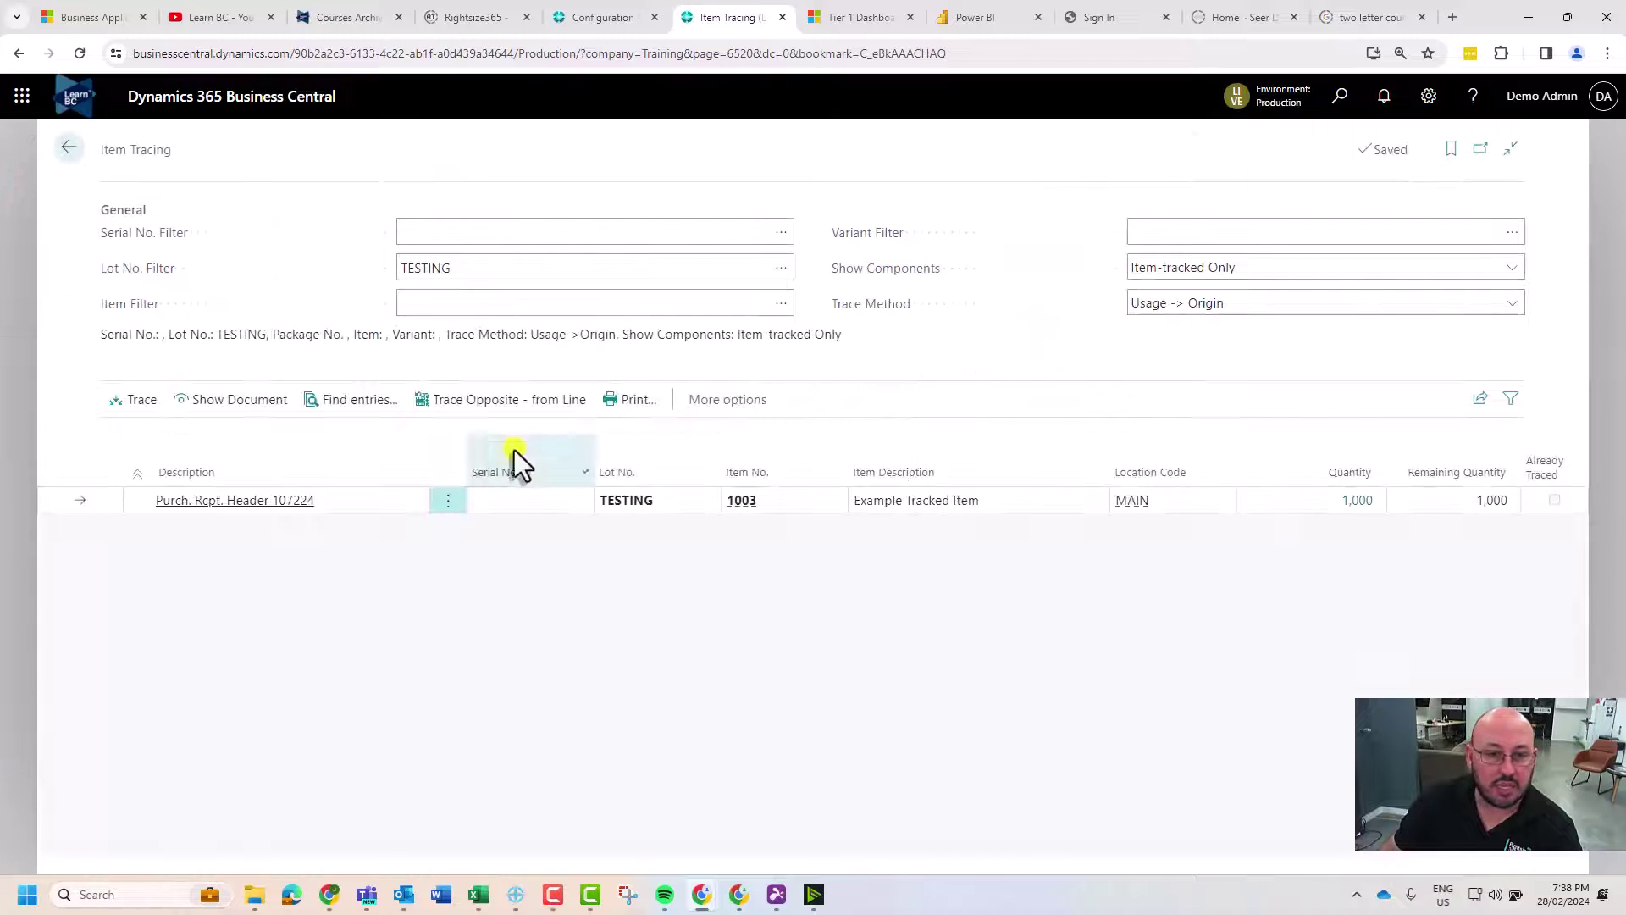
double_click(449, 269)
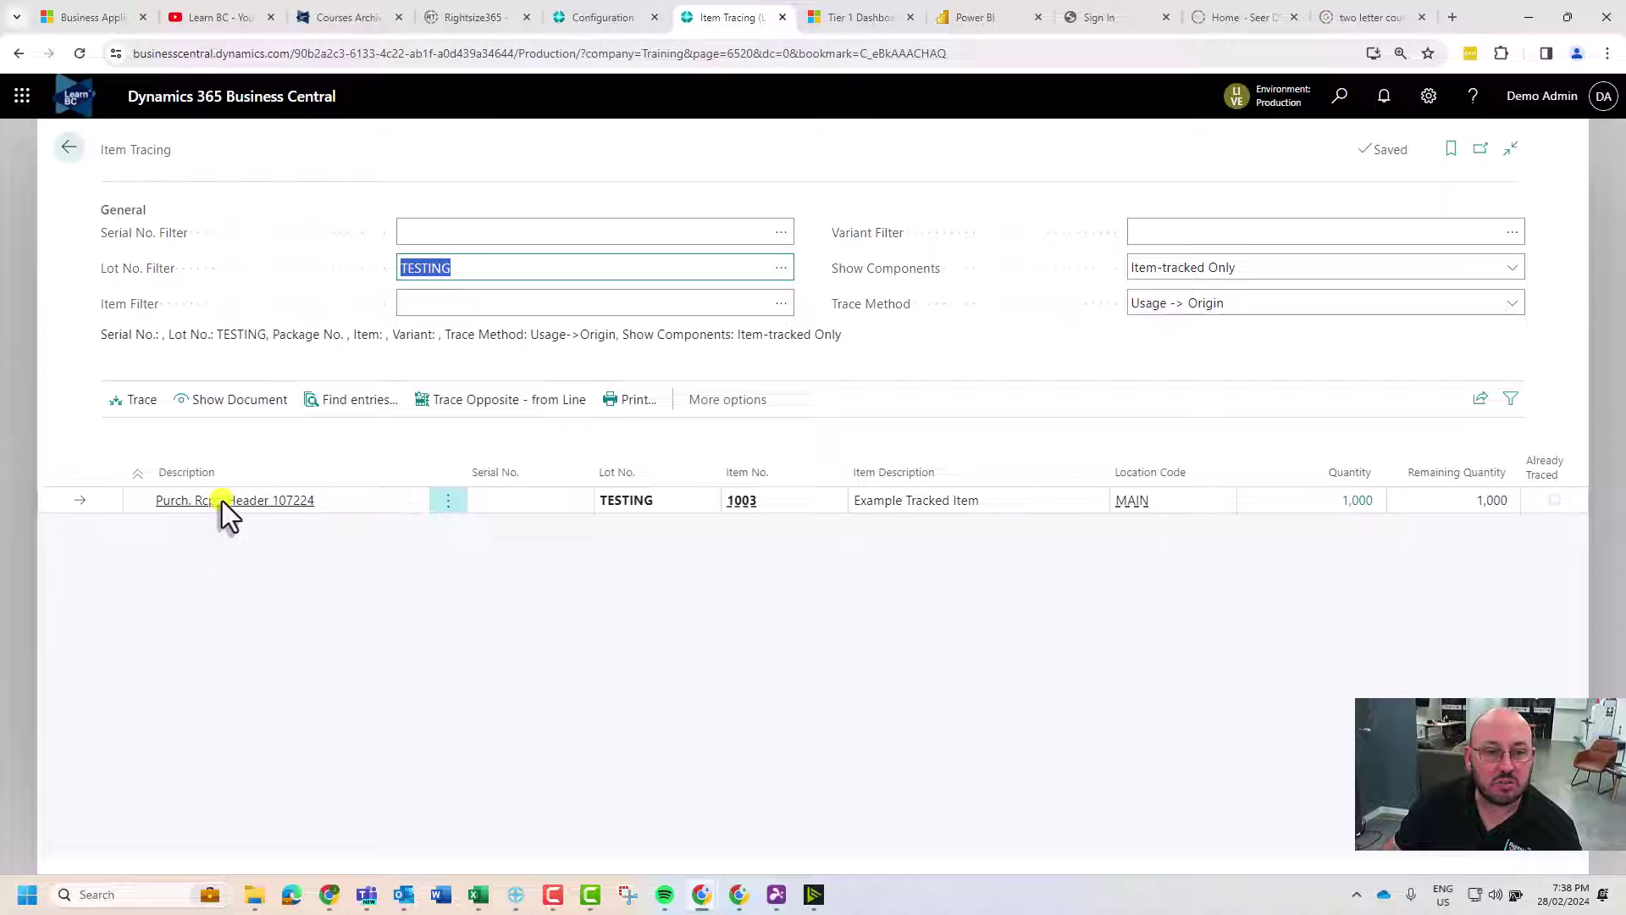
Use Find entries for lot TESTING to view posted purchase invoice 108434, then close it
left_click(357, 404)
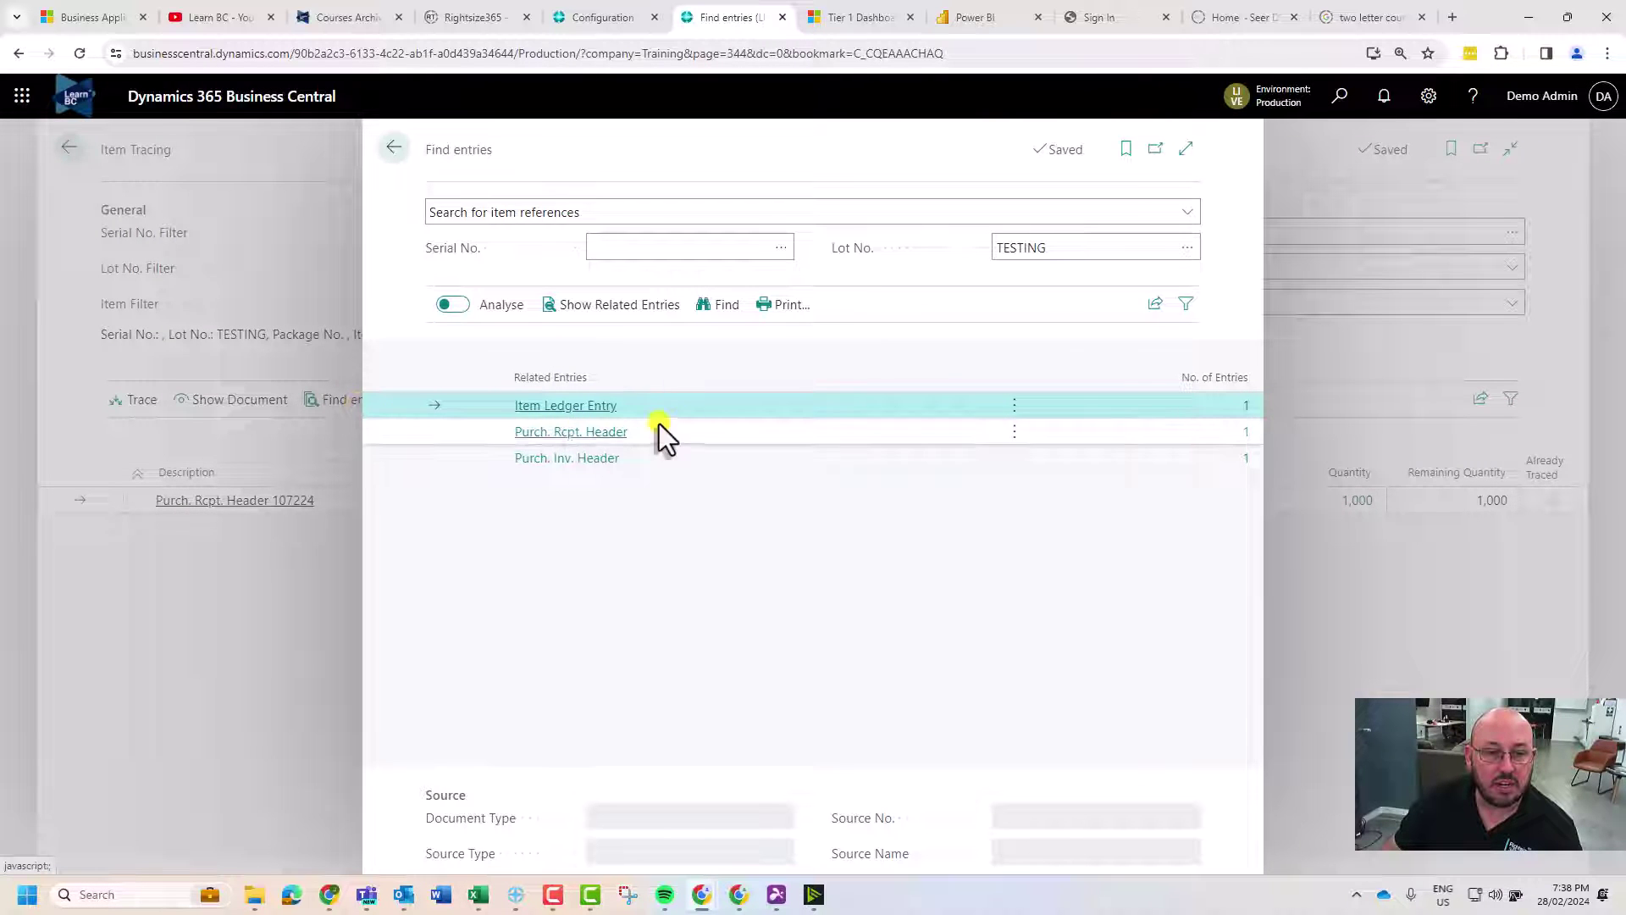
left_click(1239, 463)
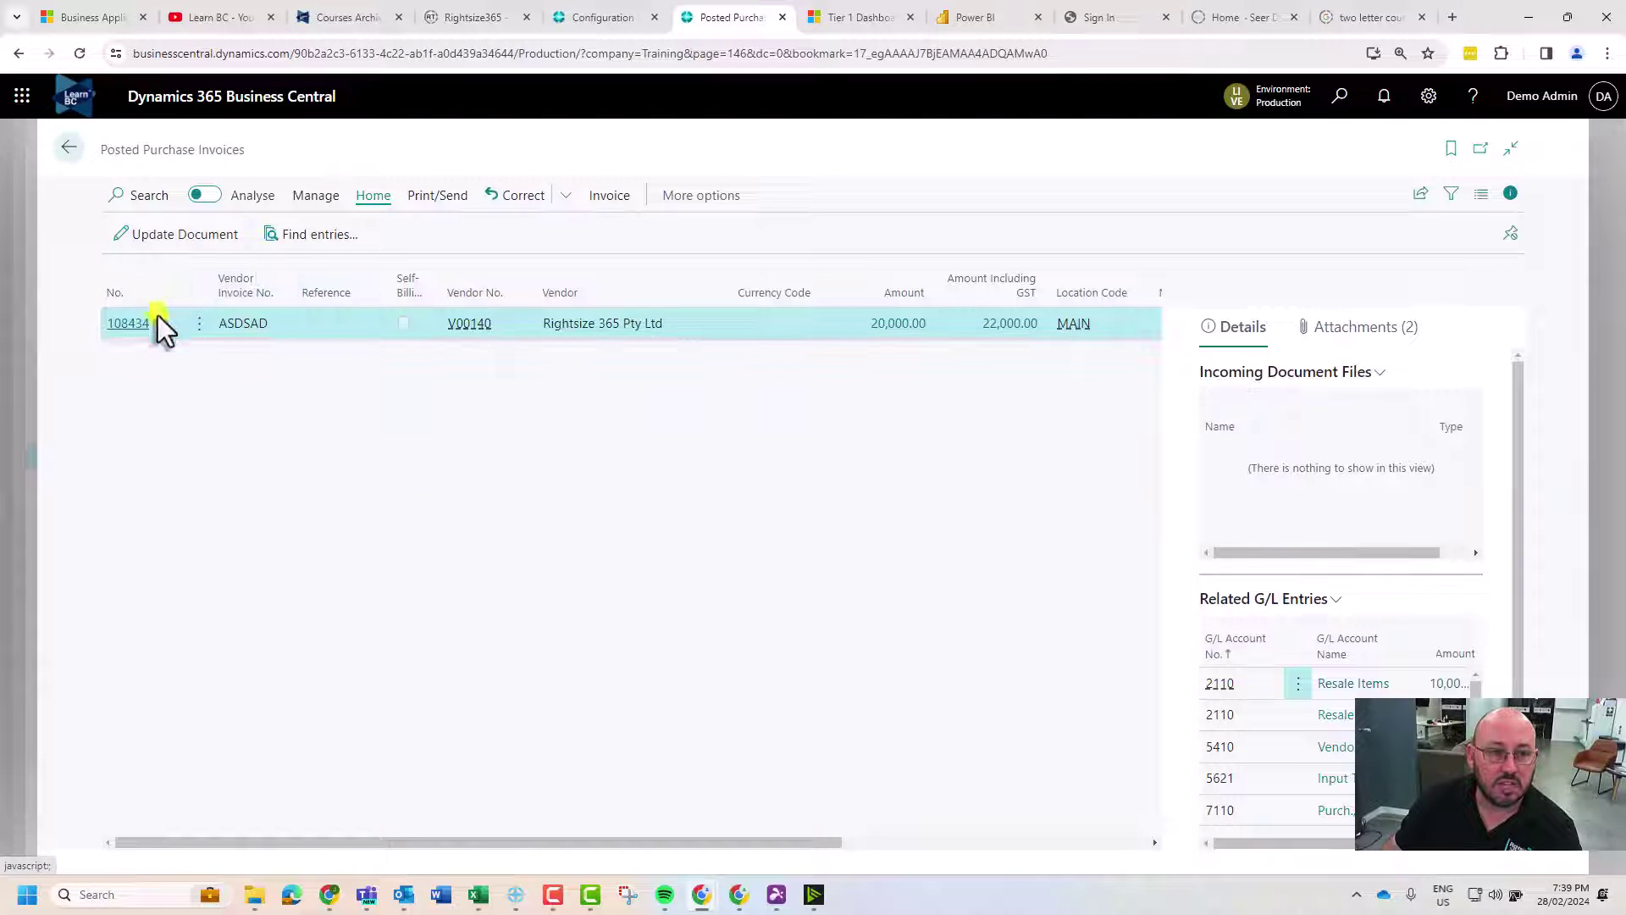
left_click(119, 323)
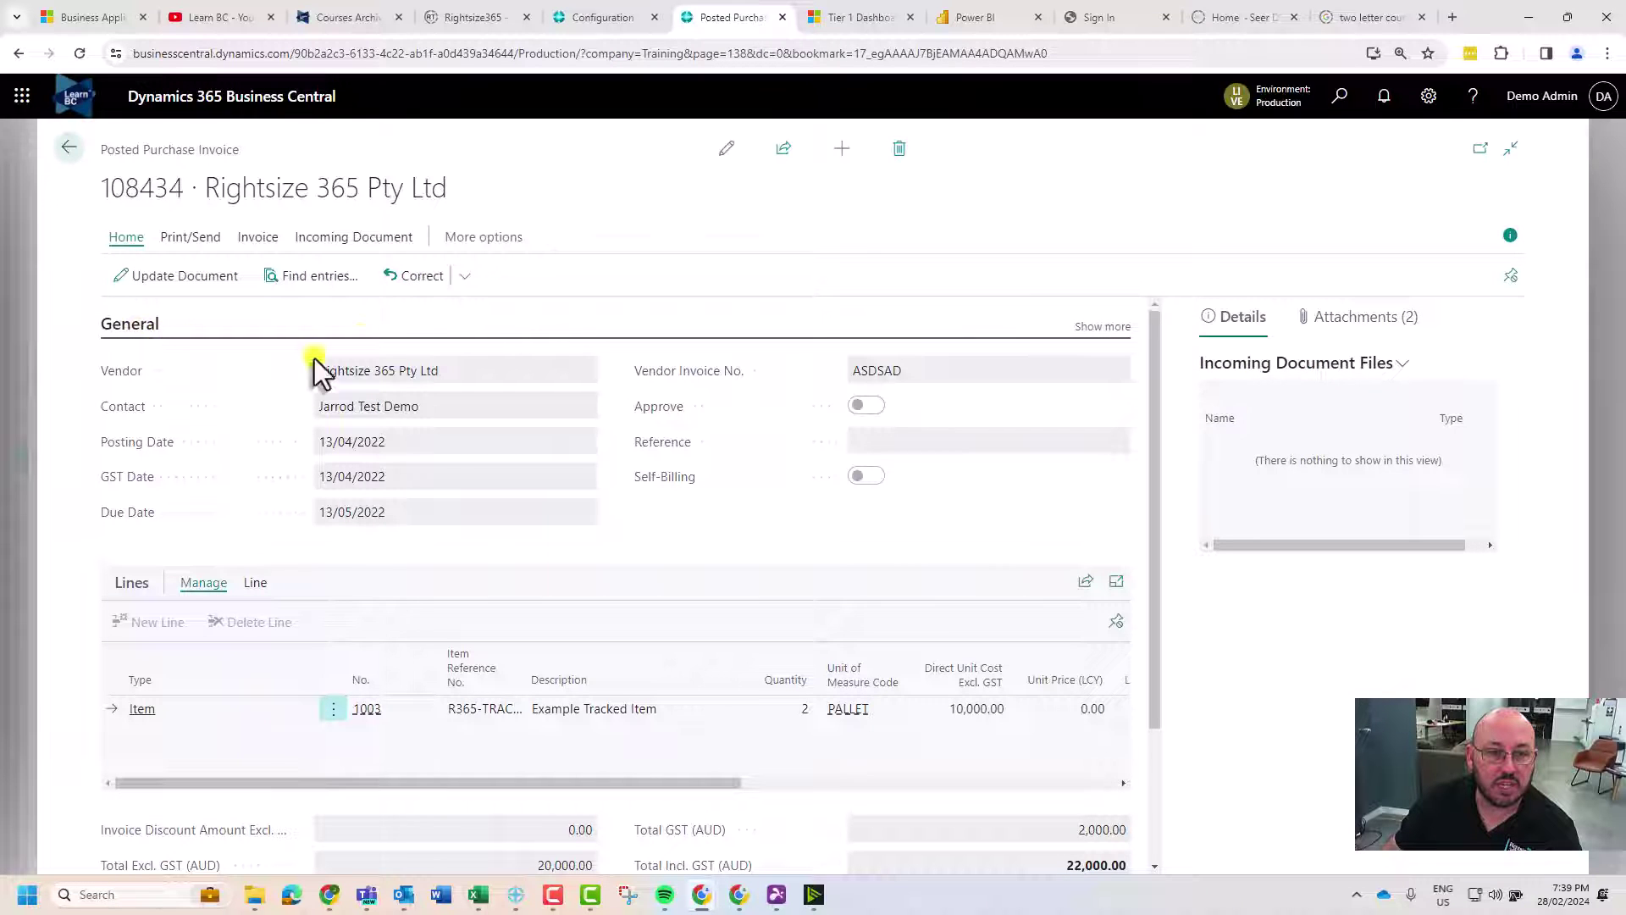
key("Escape")
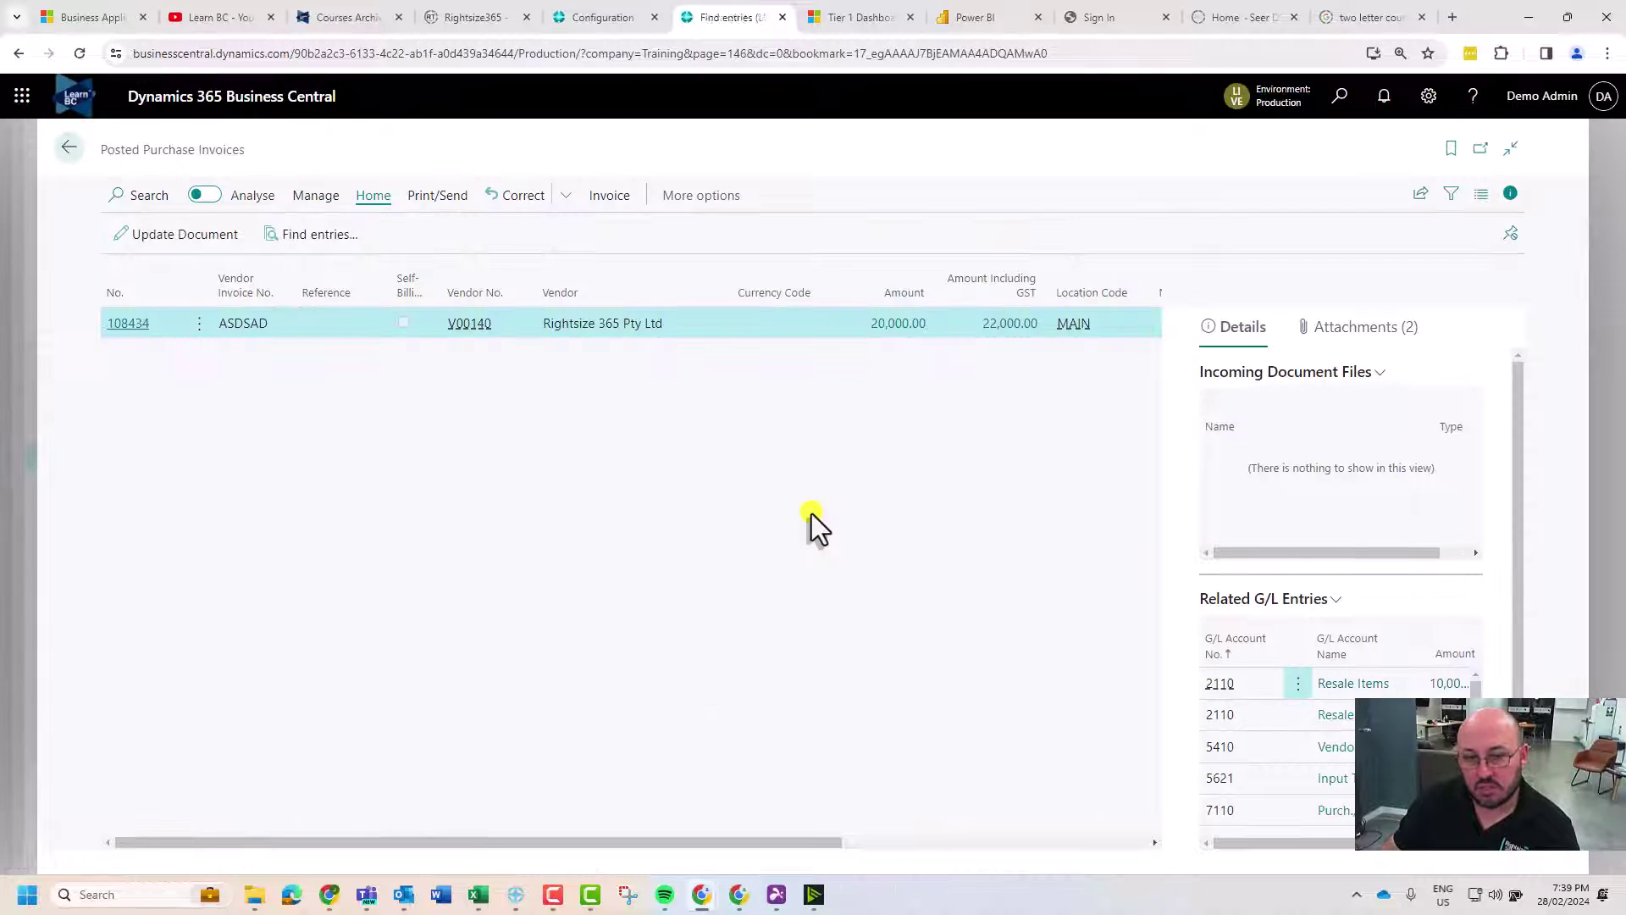
key("Escape")
key("Escape")
key("Escape")
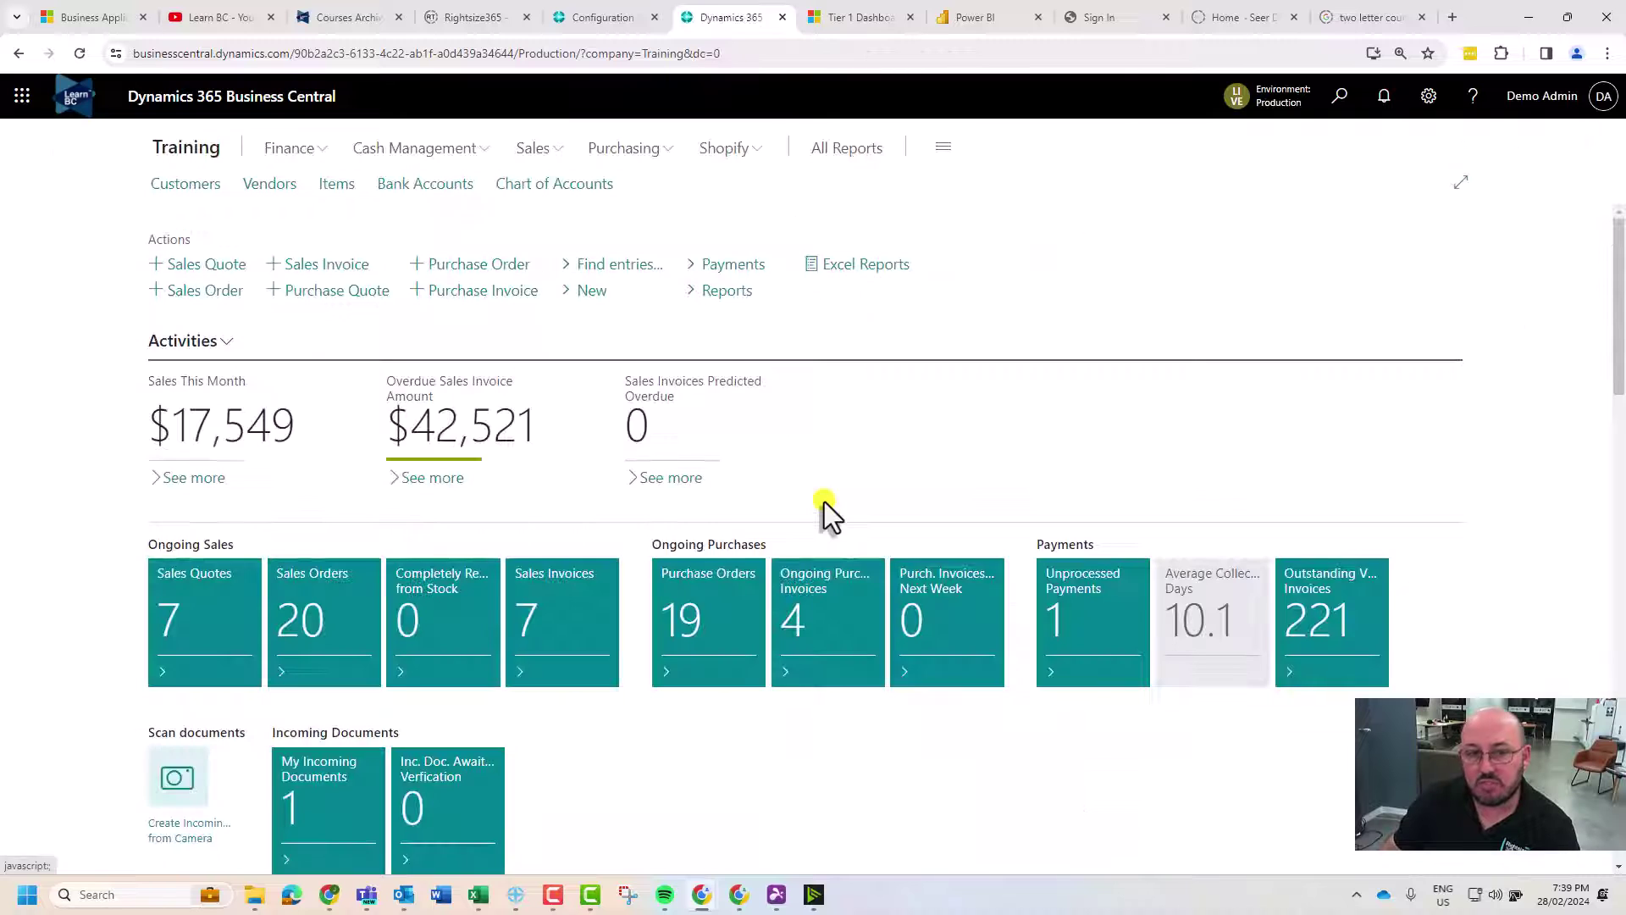